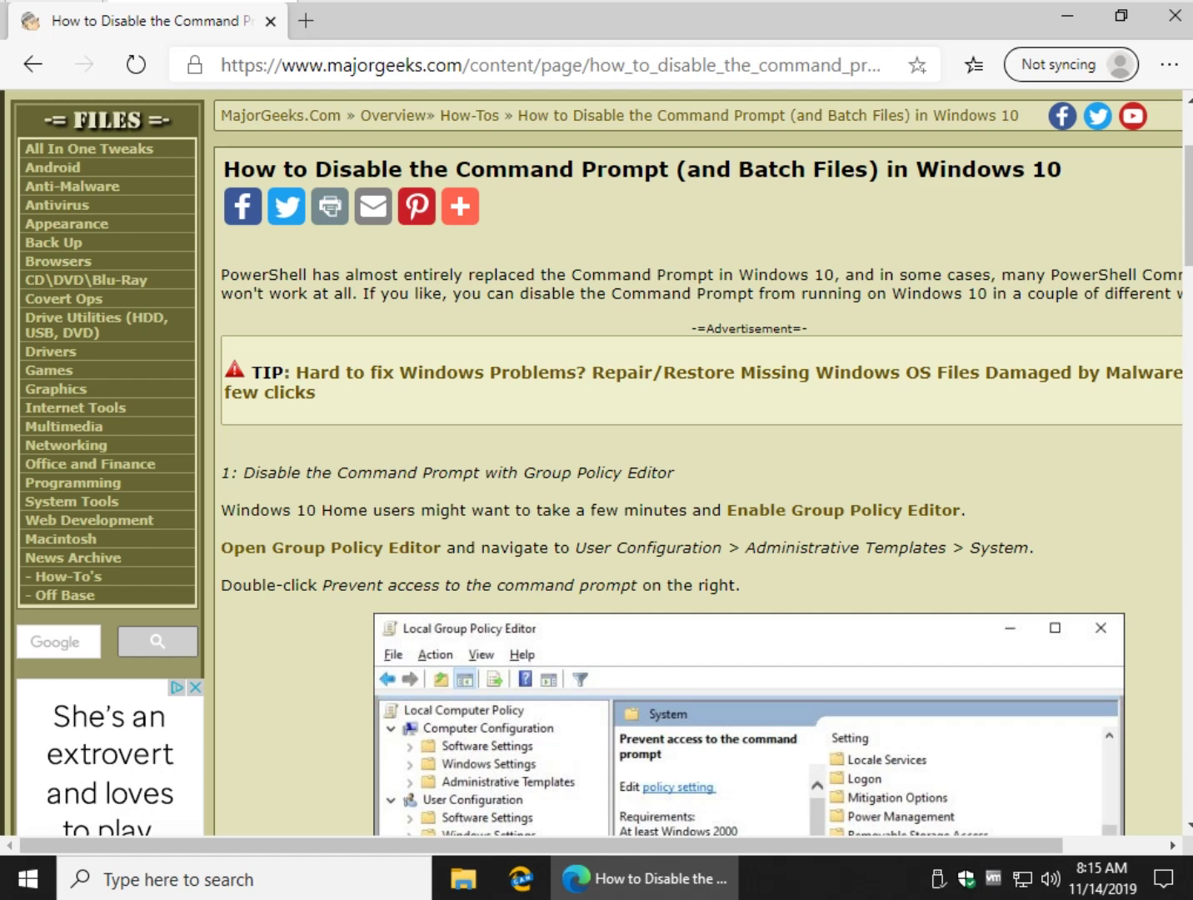
# Close the Enable Group Policy Editor page and open the Local Group Policy Editor by running gpedit.msc.
pyautogui.scroll(-2, 600, 462)
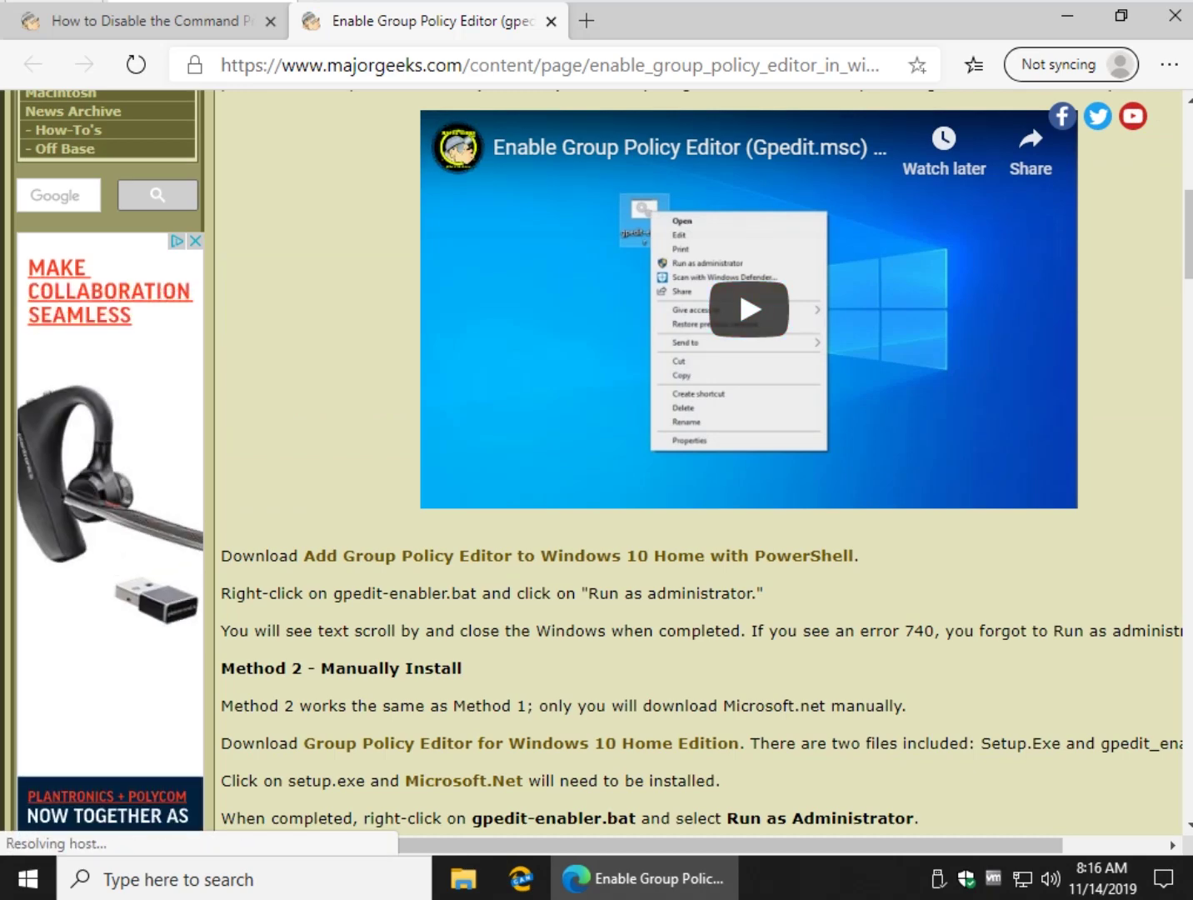
pyautogui.click(550, 21)
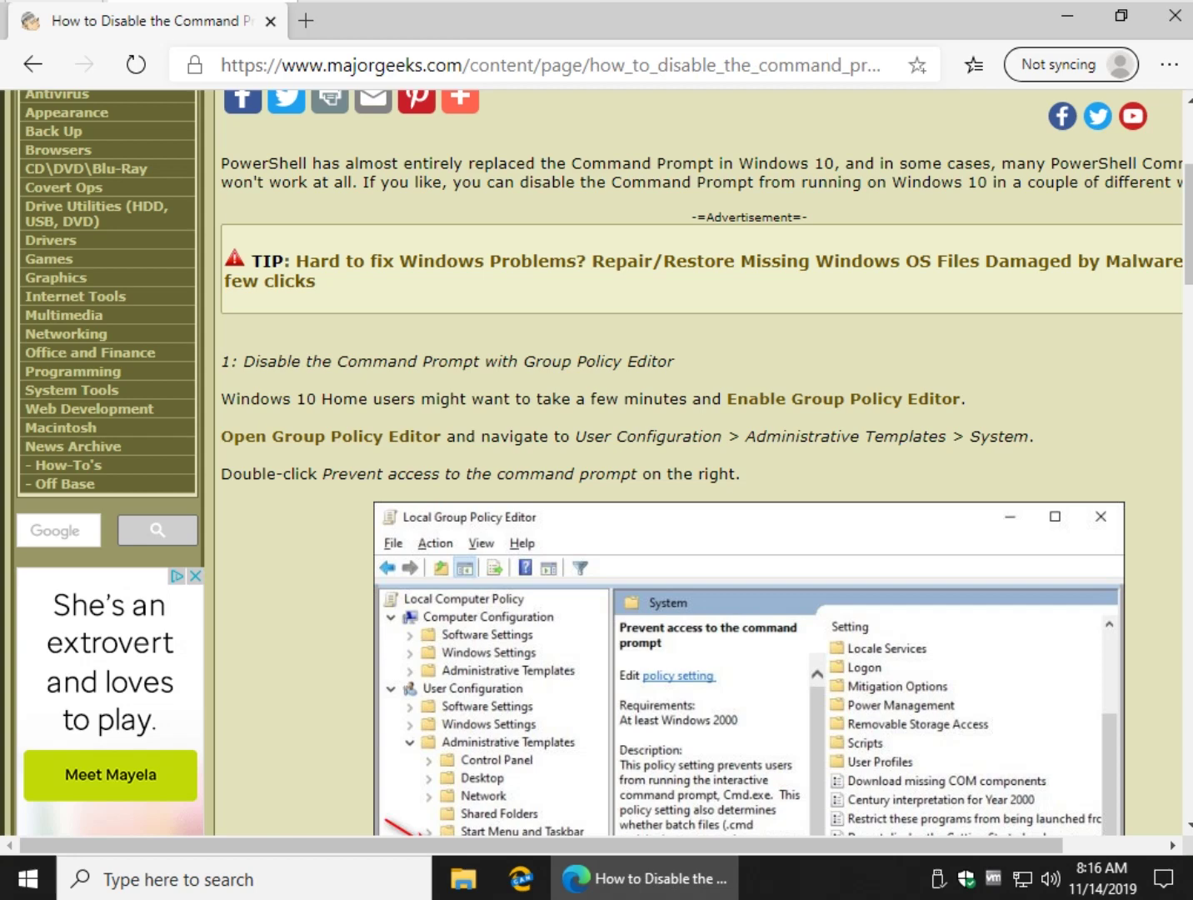
pyautogui.press('super+r')
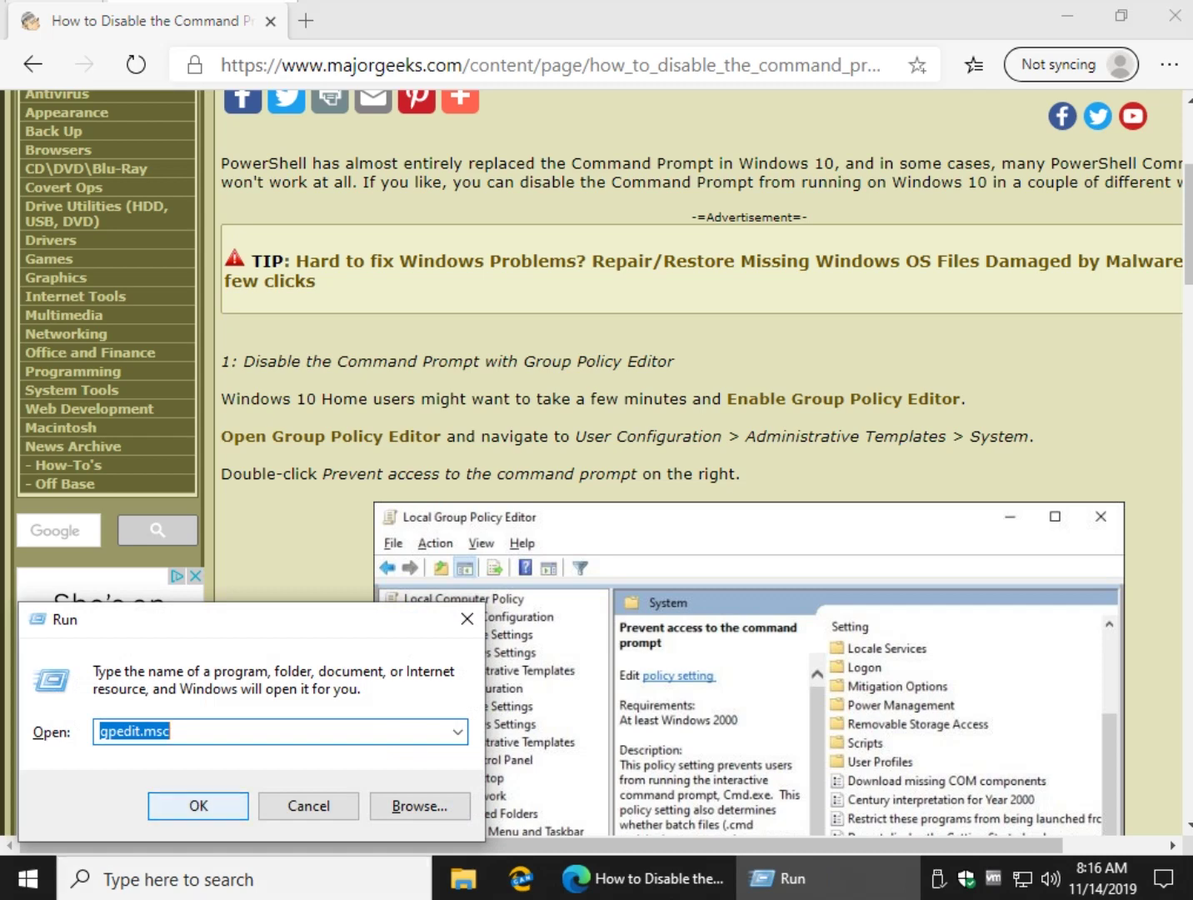
pyautogui.press('Return')
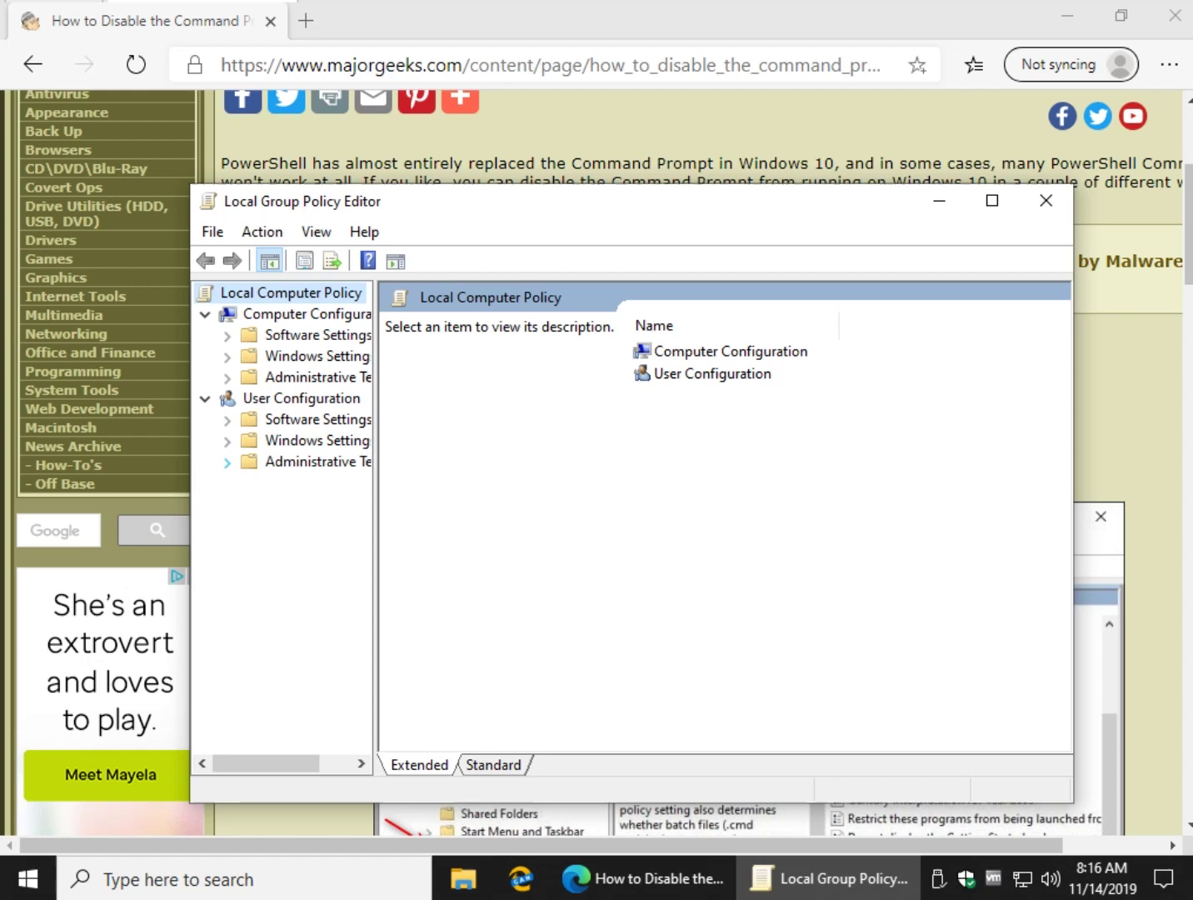
# Open the "Prevent access to the command prompt" policy under User Configuration > Administrative Templates > System.
pyautogui.click(226, 461)
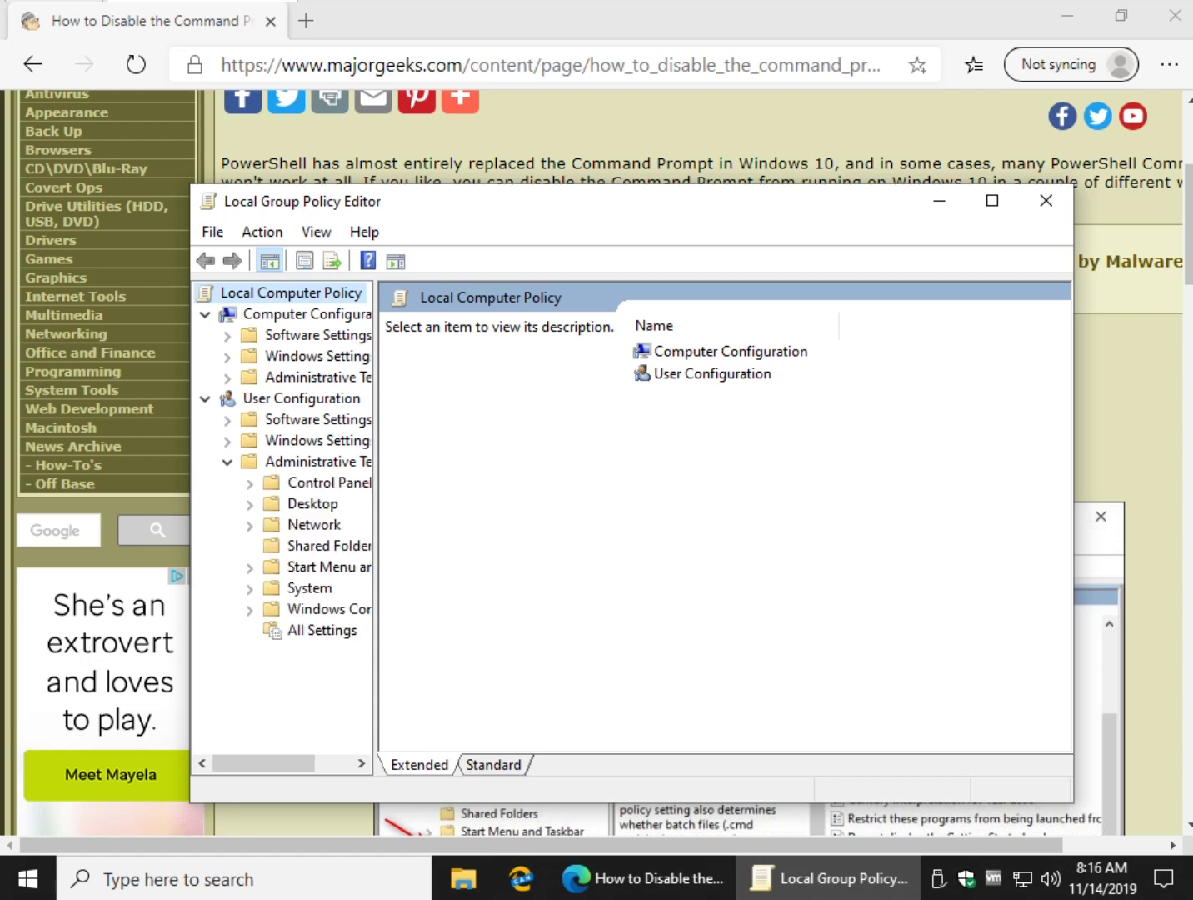
pyautogui.click(309, 588)
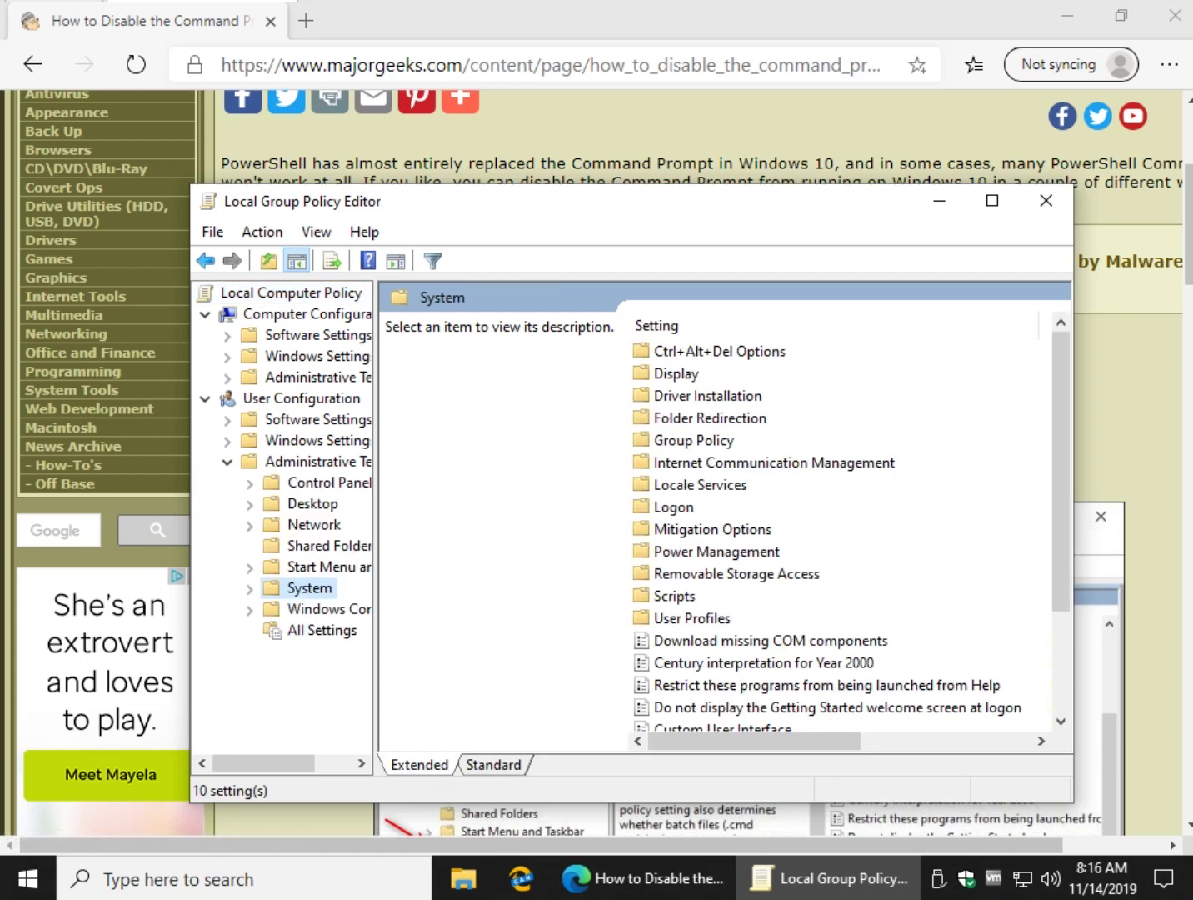
pyautogui.scroll(-2, 840, 530)
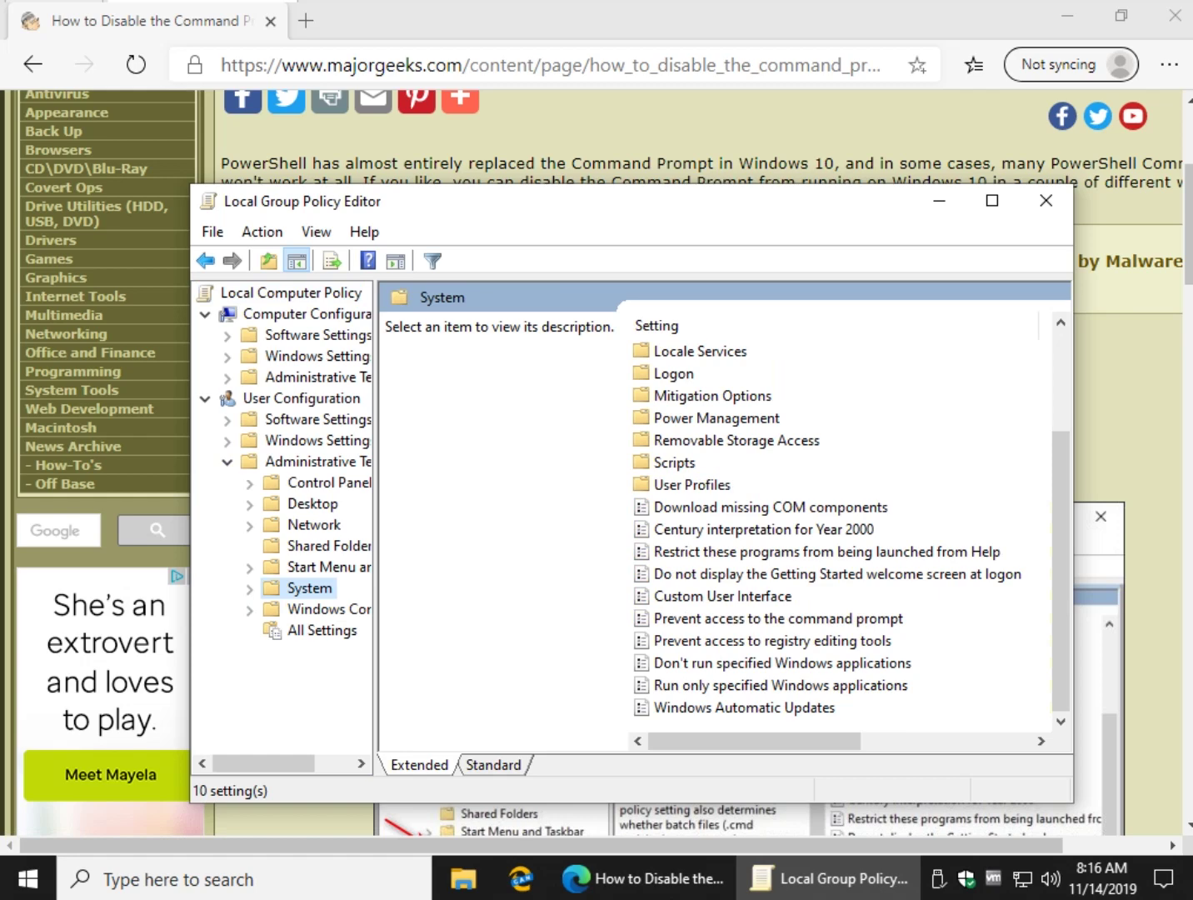
pyautogui.click(777, 617)
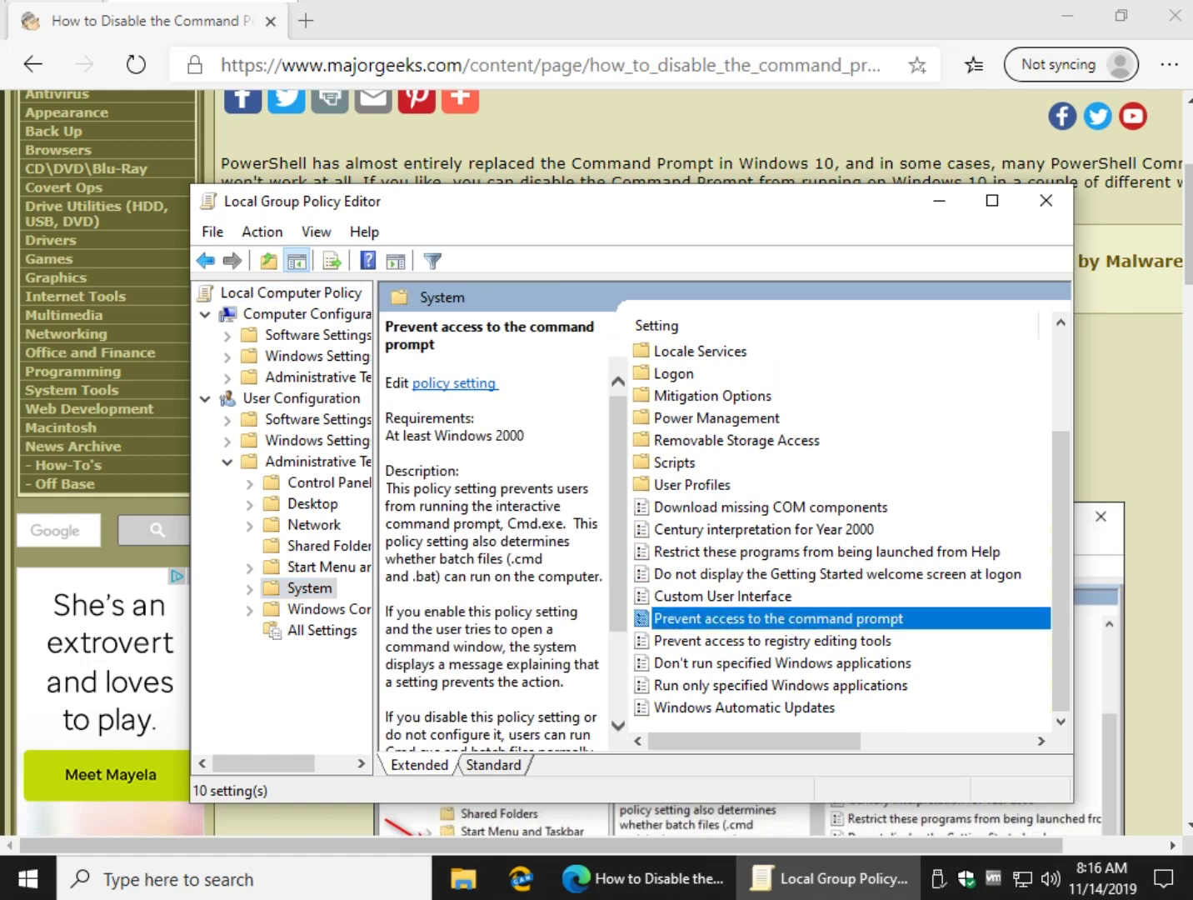
pyautogui.press('Return')
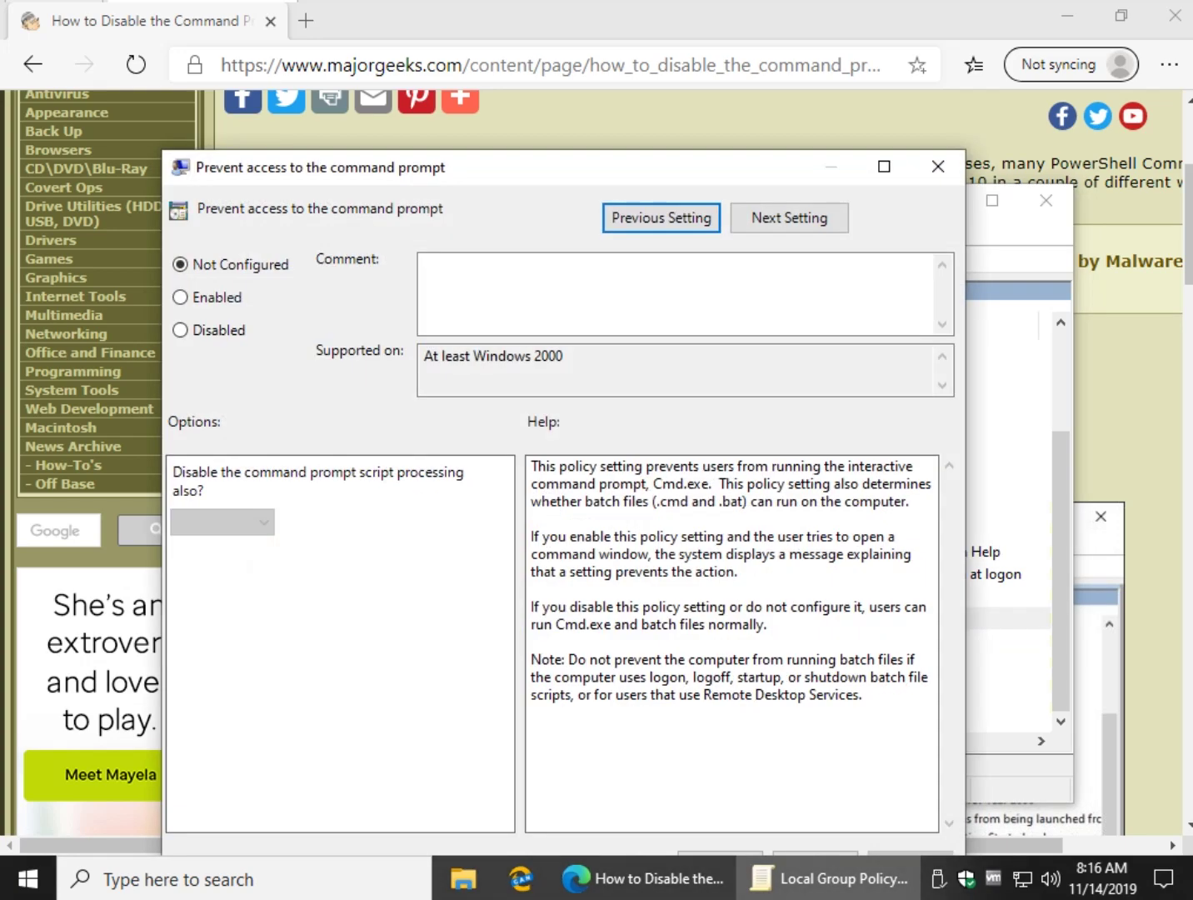
# Set the command prompt policy to Enabled, choose Yes for also disabling script processing, and save it.
pyautogui.moveTo(563, 168); pyautogui.dragTo(599, 123)
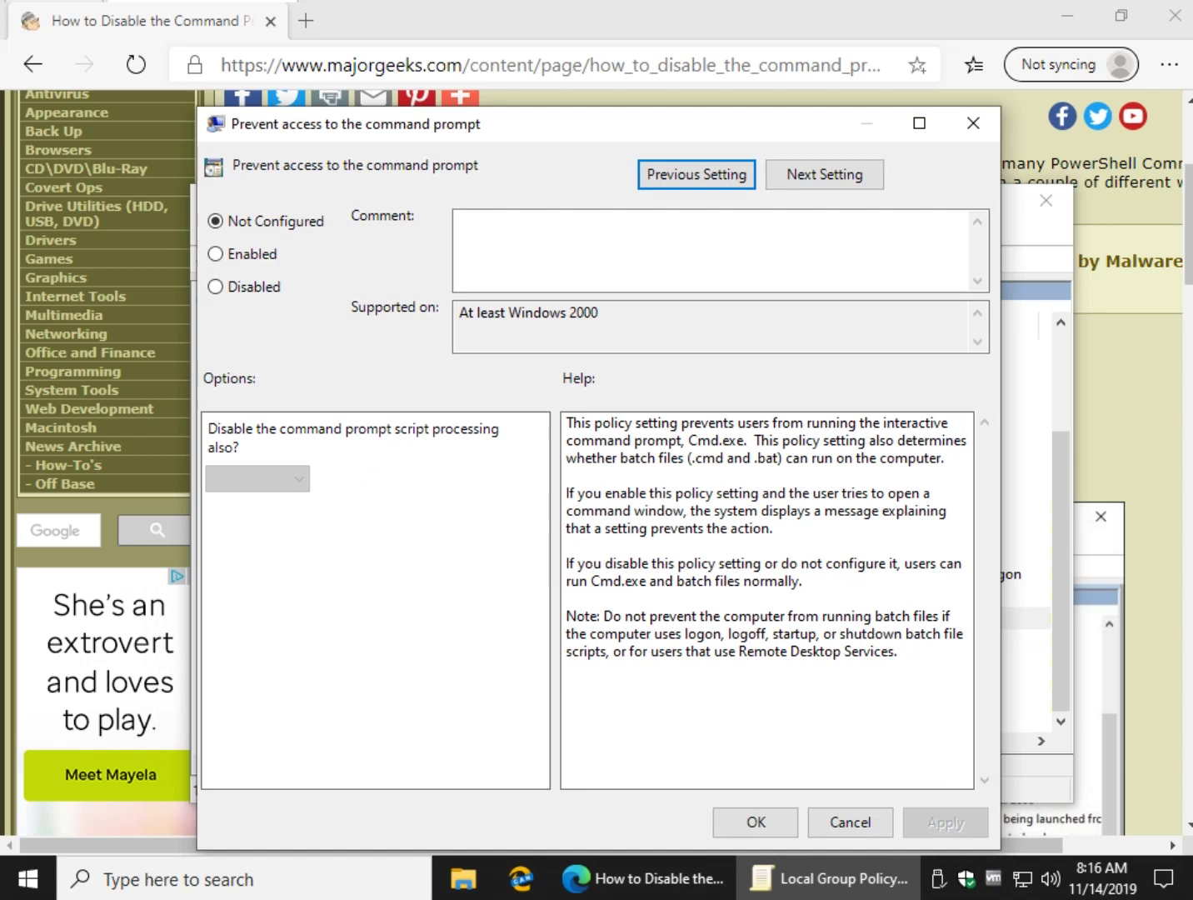
pyautogui.click(215, 253)
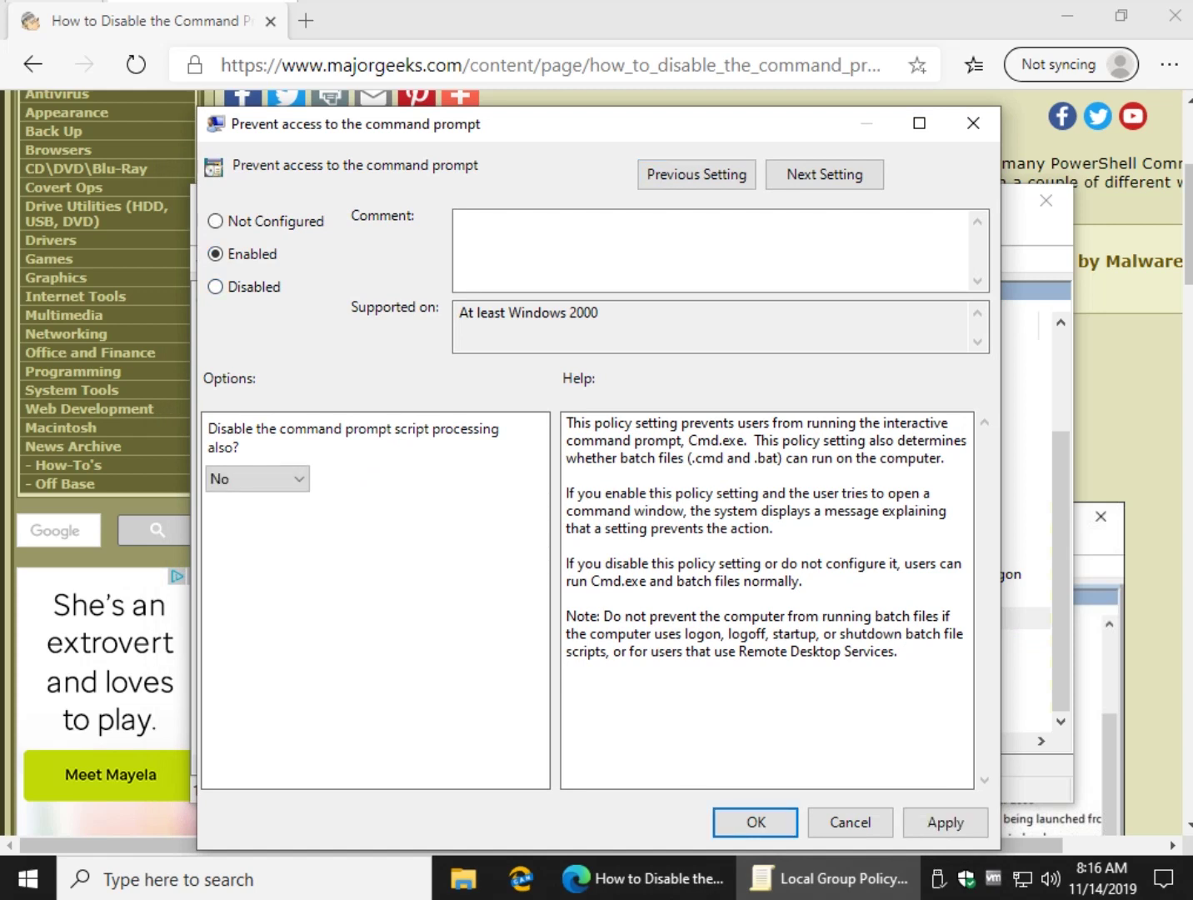
pyautogui.click(258, 479)
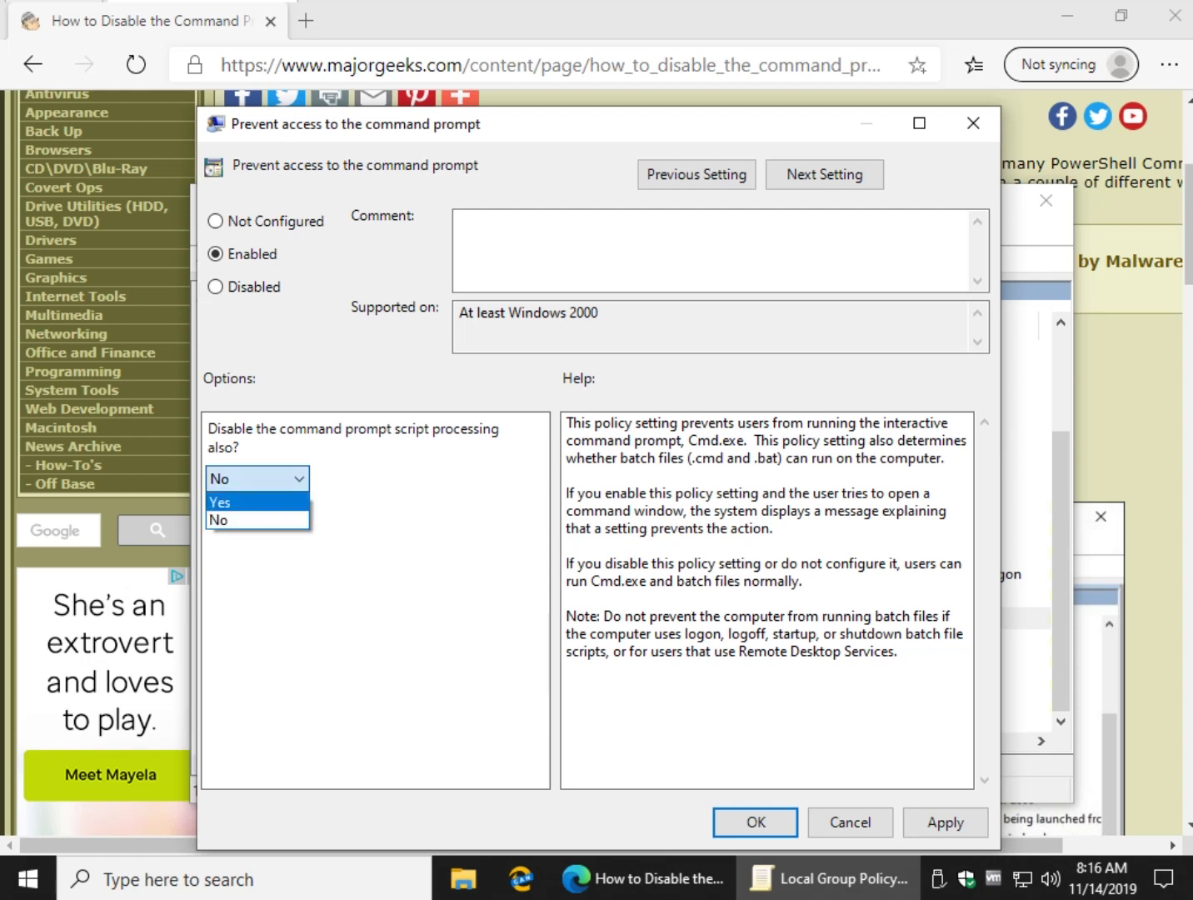
pyautogui.press('Return')
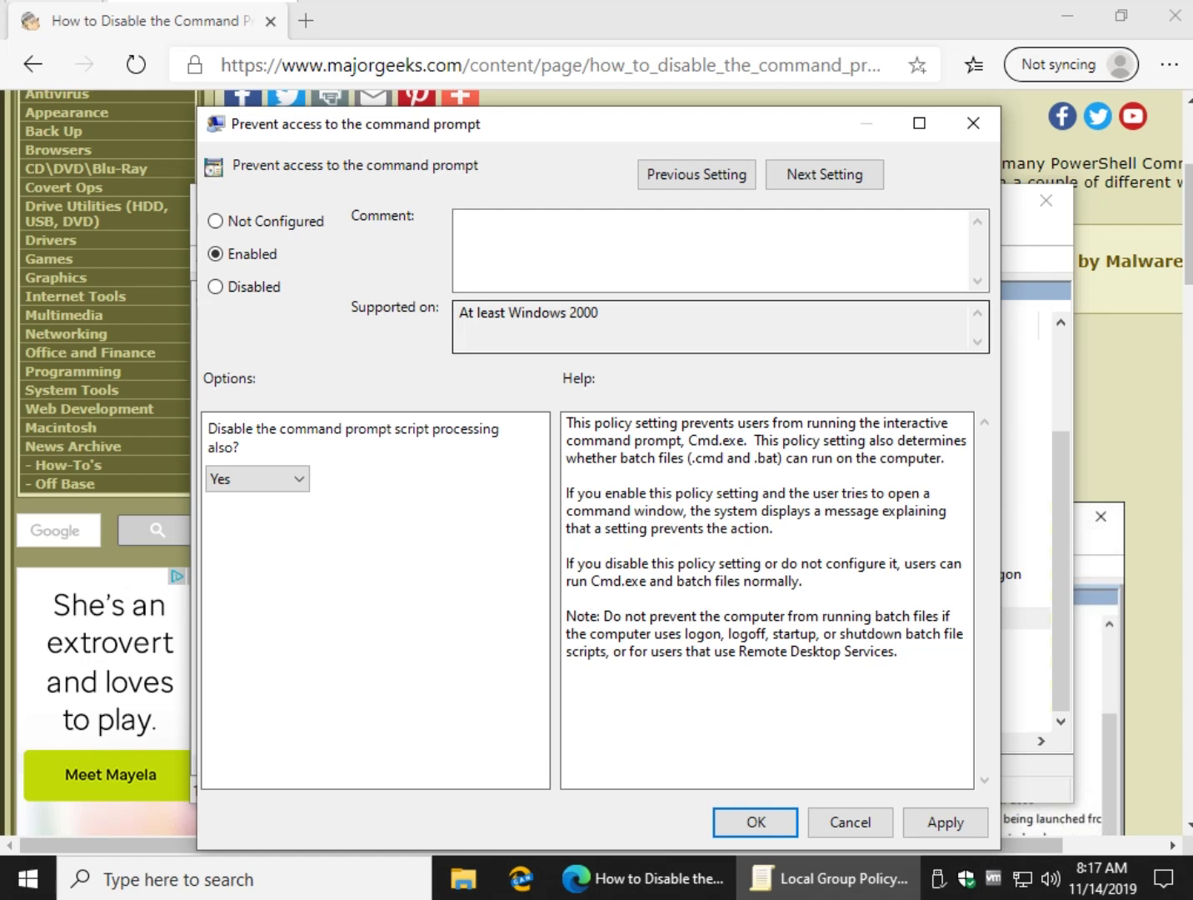
pyautogui.click(258, 478)
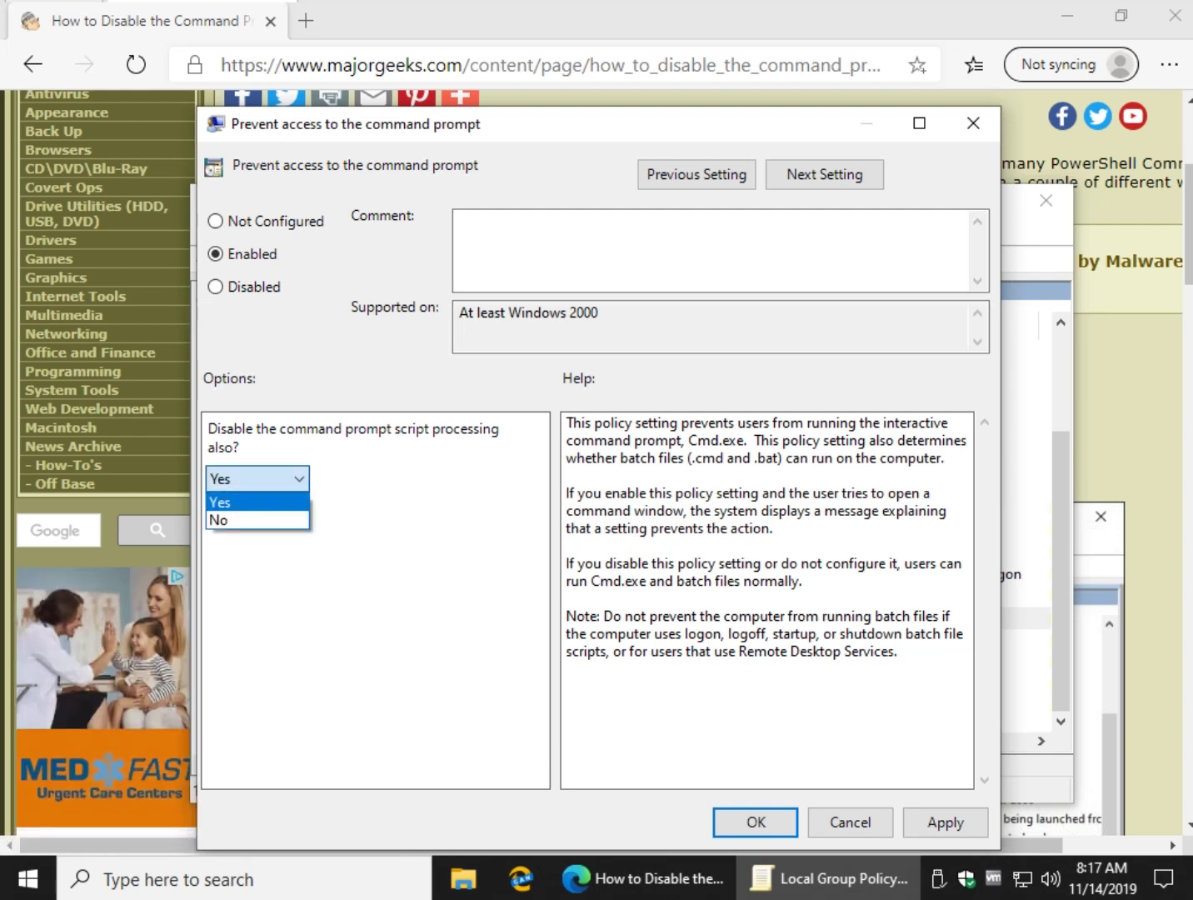
pyautogui.click(257, 502)
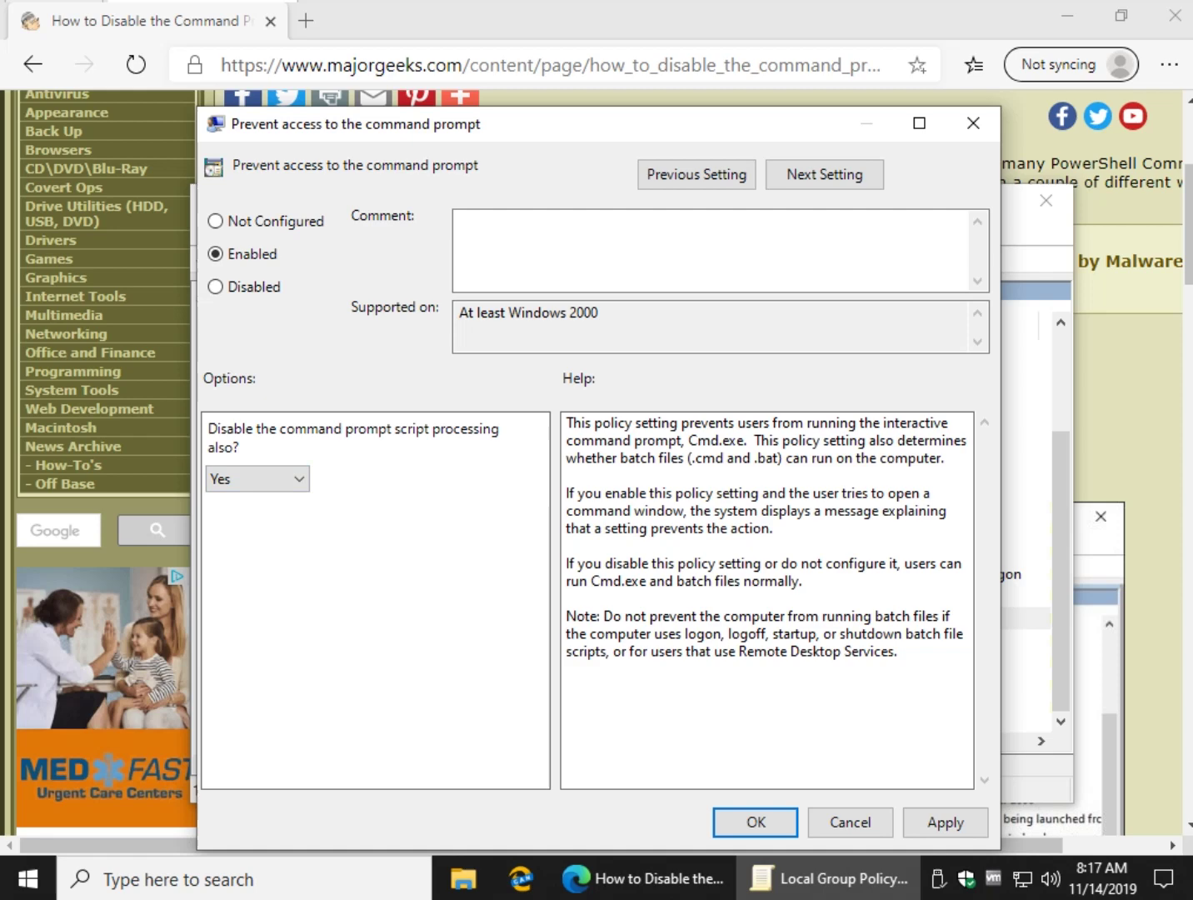
pyautogui.press('Return')
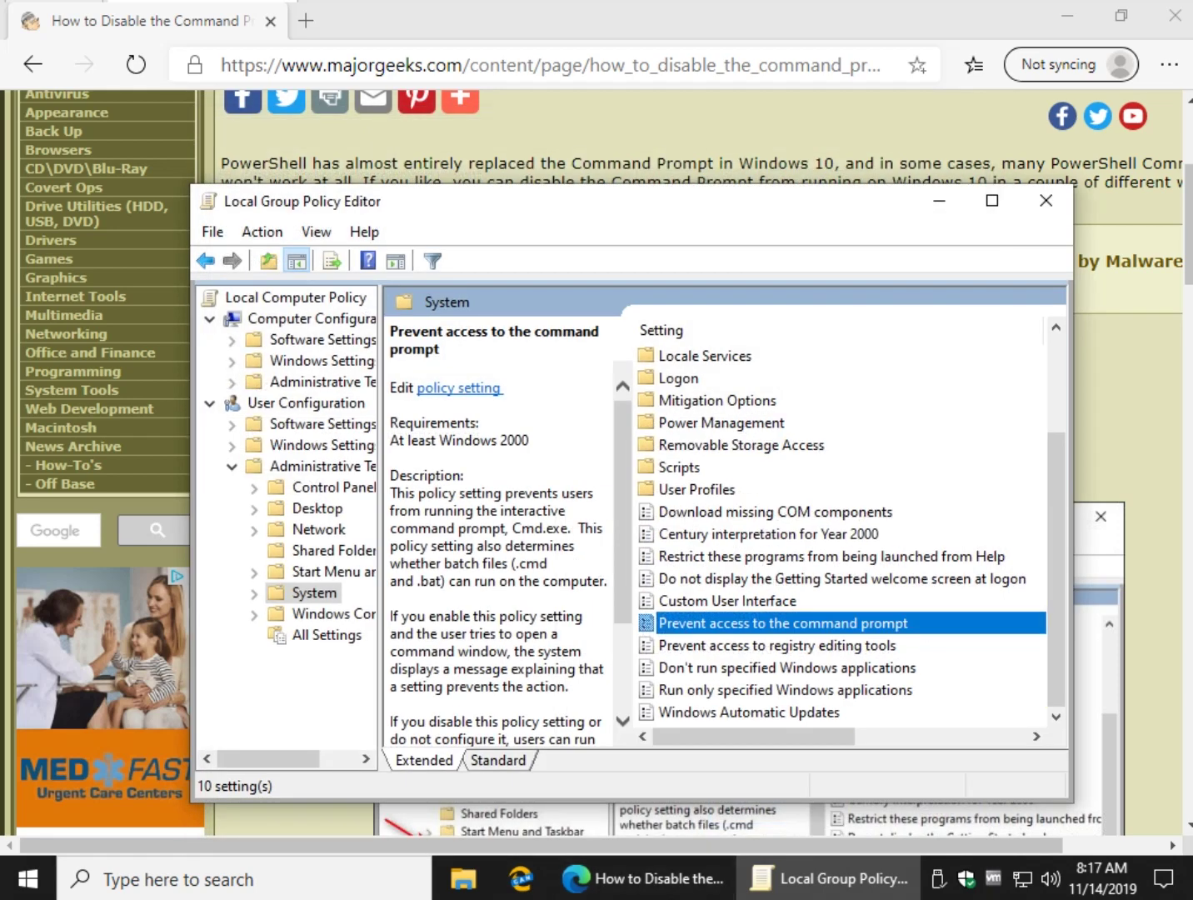
# Run cmd to check whether the Command Prompt is blocked, and close its window.
pyautogui.press('super+r')
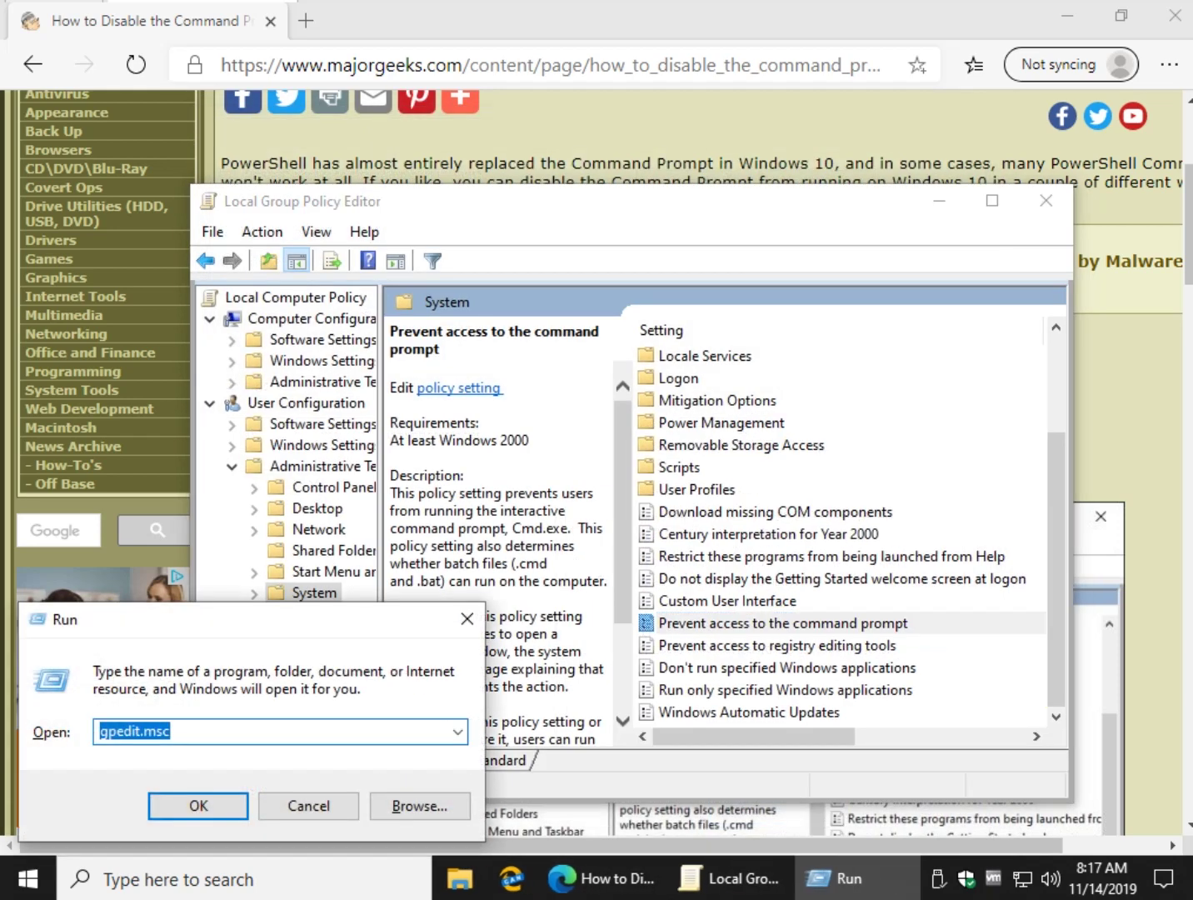
pyautogui.write('cmd')
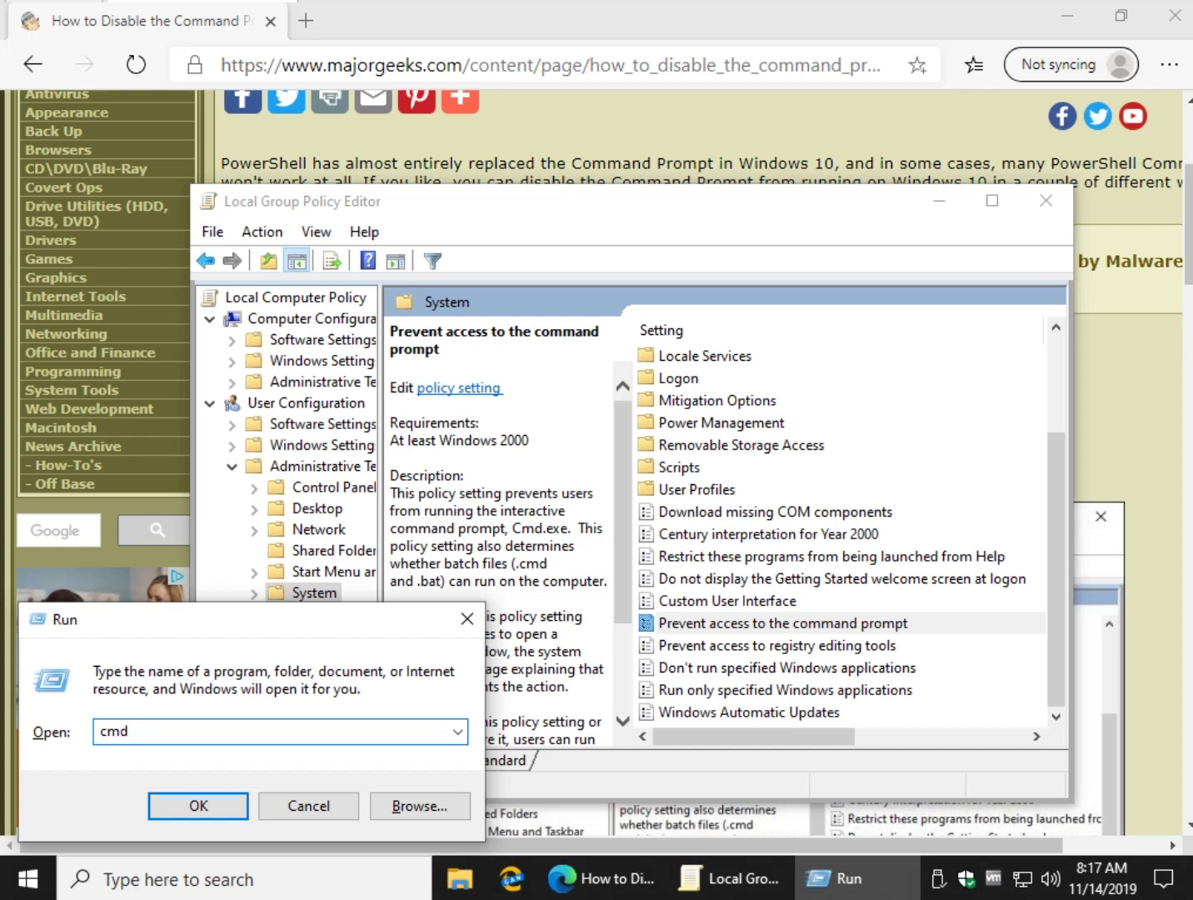
pyautogui.press('Return')
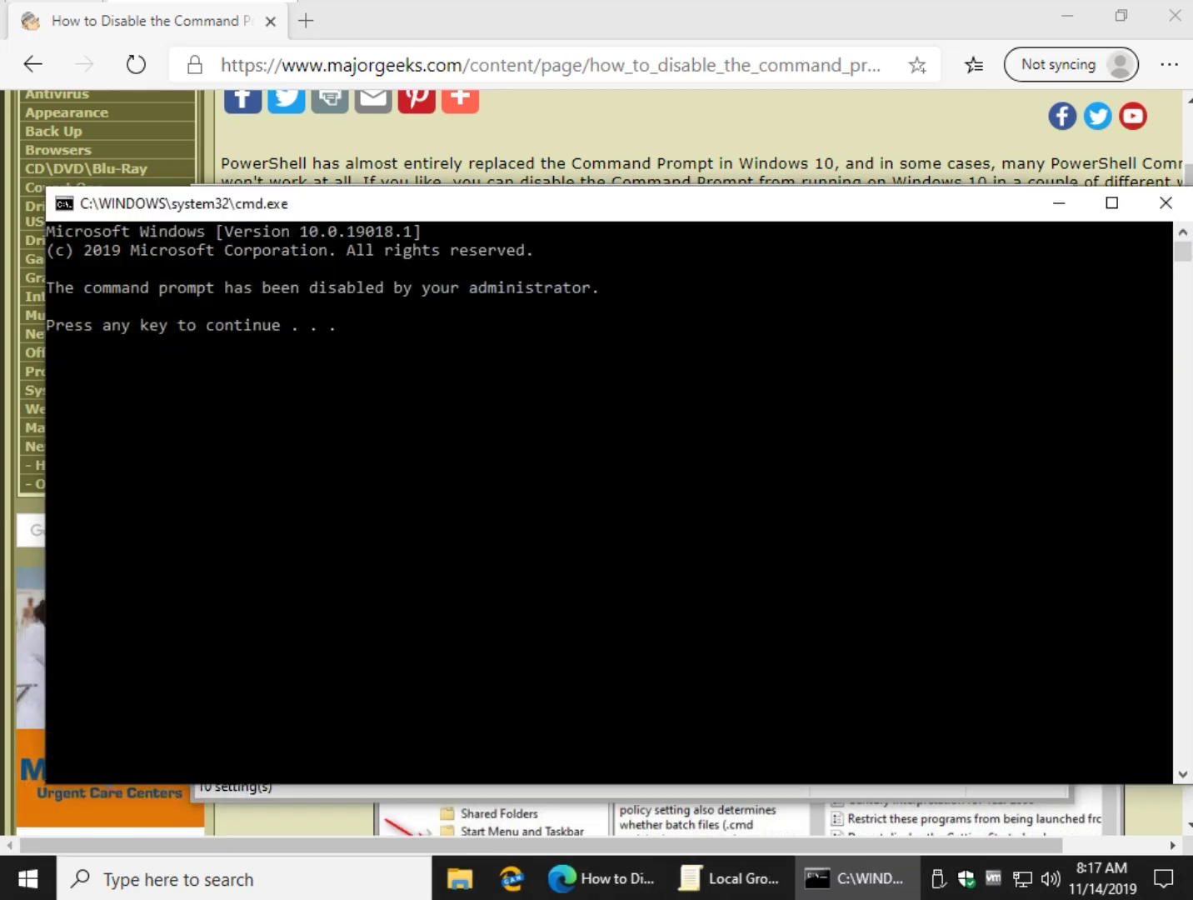
pyautogui.click(1165, 202)
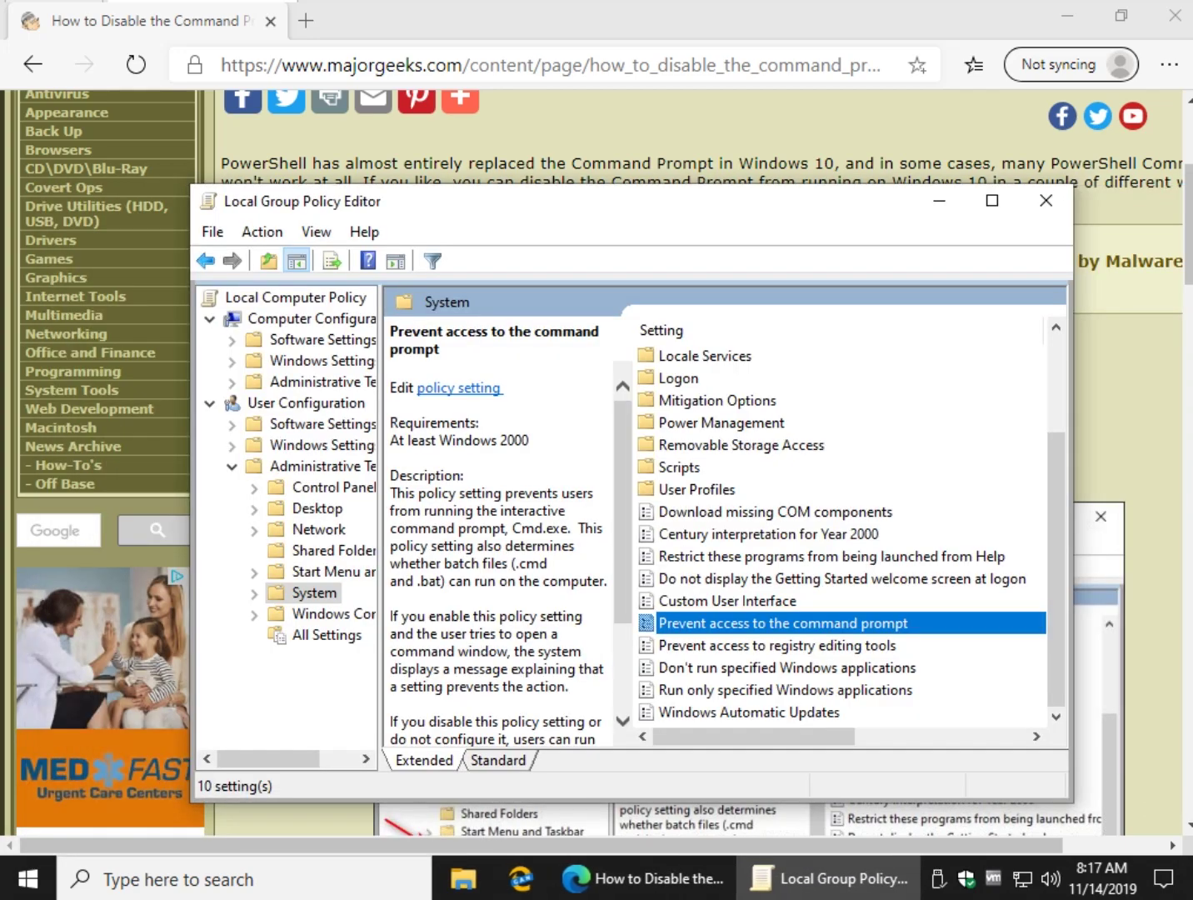
# Set the "Prevent access to the command prompt" policy to Not Configured and save it.
pyautogui.doubleClick(782, 622)
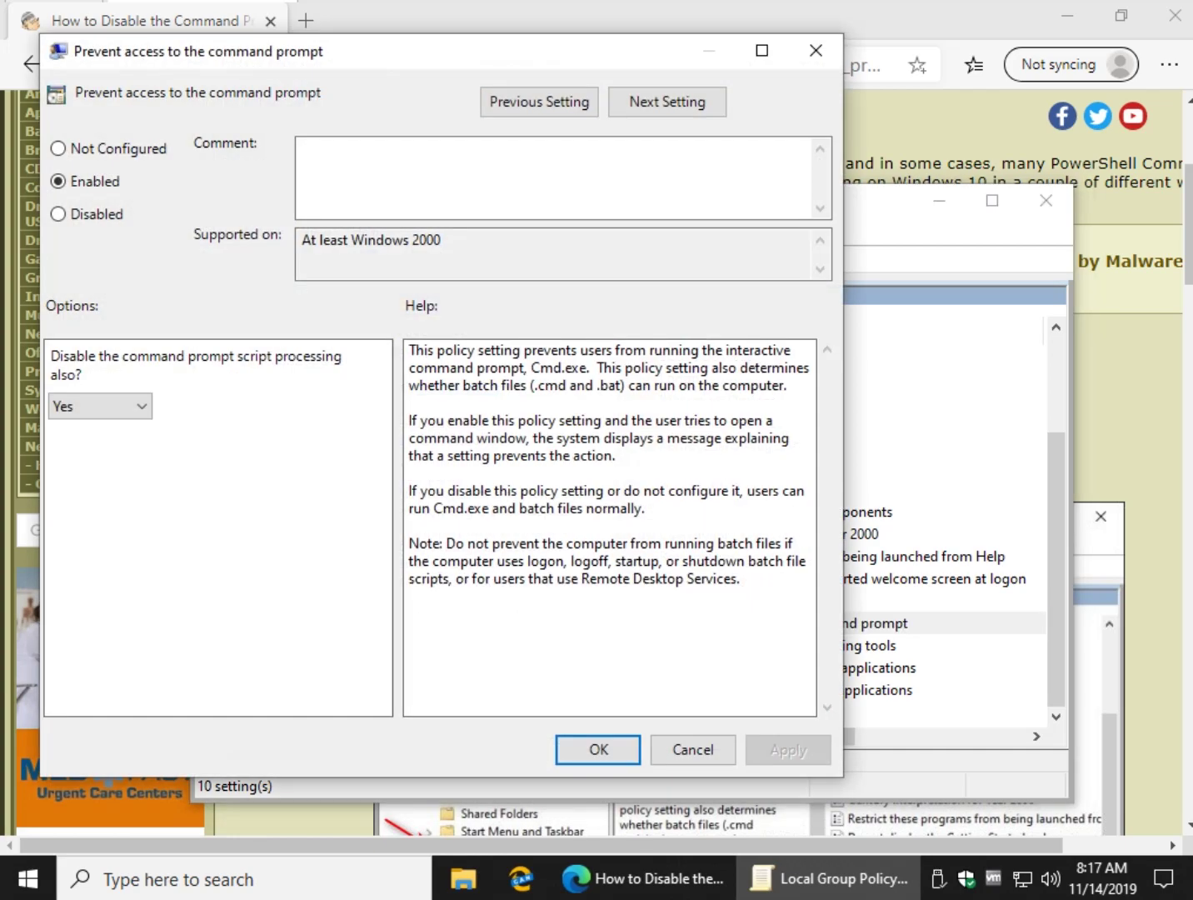
pyautogui.click(58, 148)
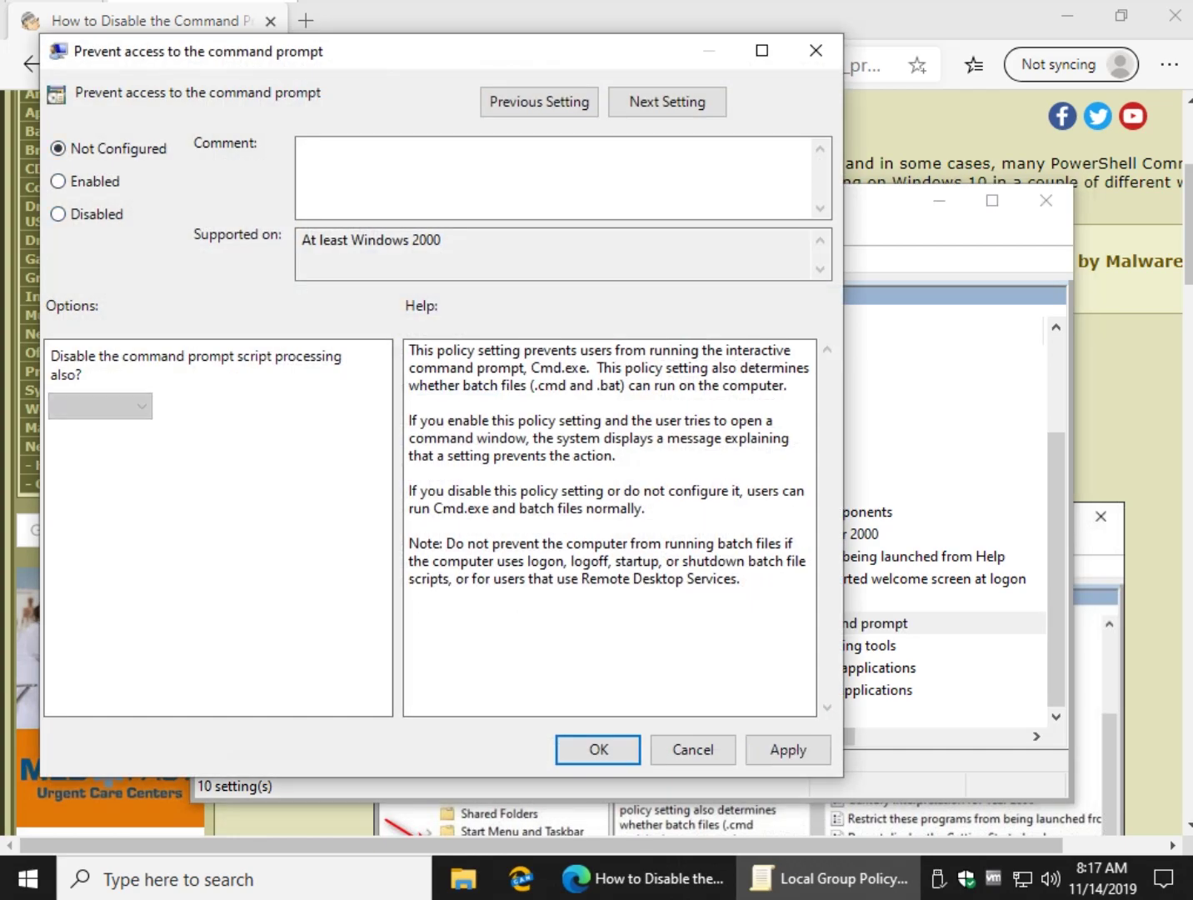
pyautogui.press('Return')
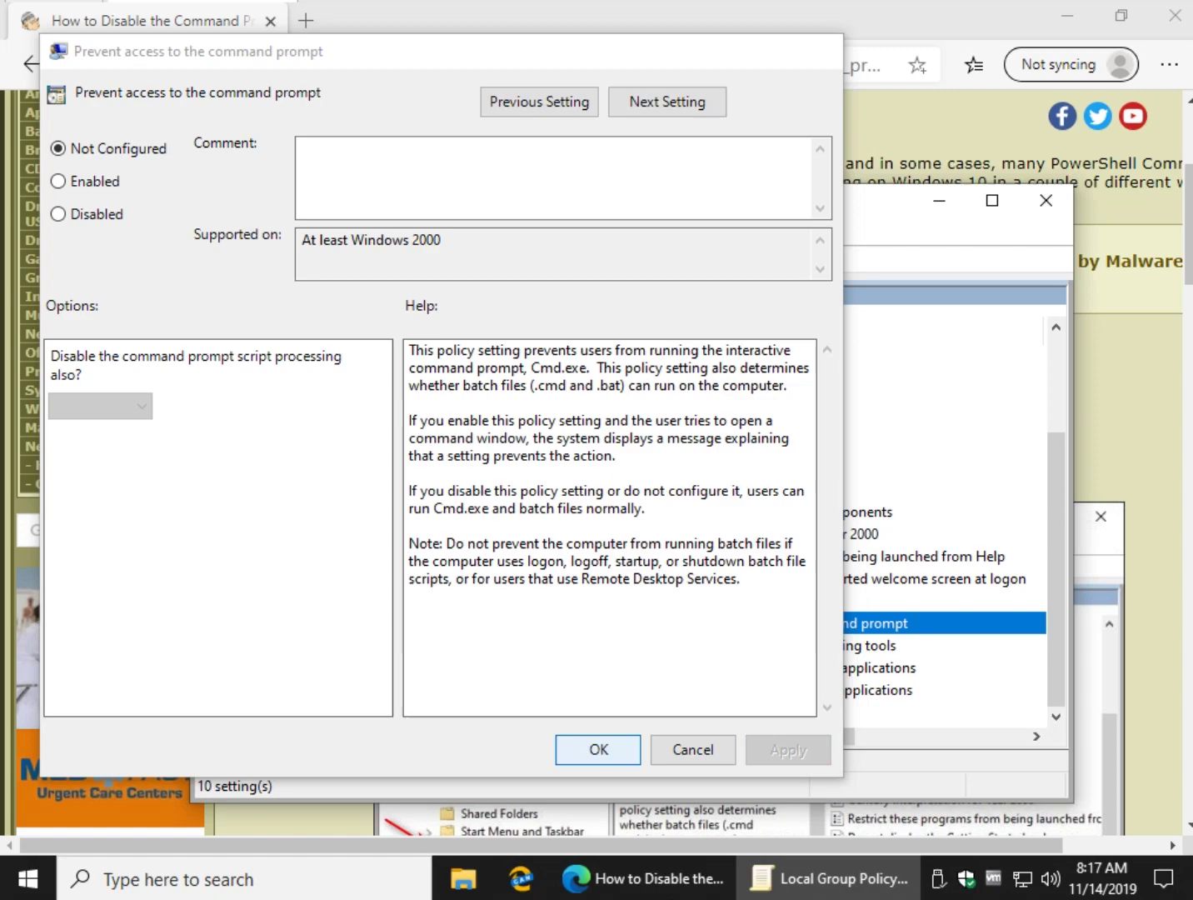
# Run cmd again to check Command Prompt access with the policy not configured, and close its window.
pyautogui.press('super+r')
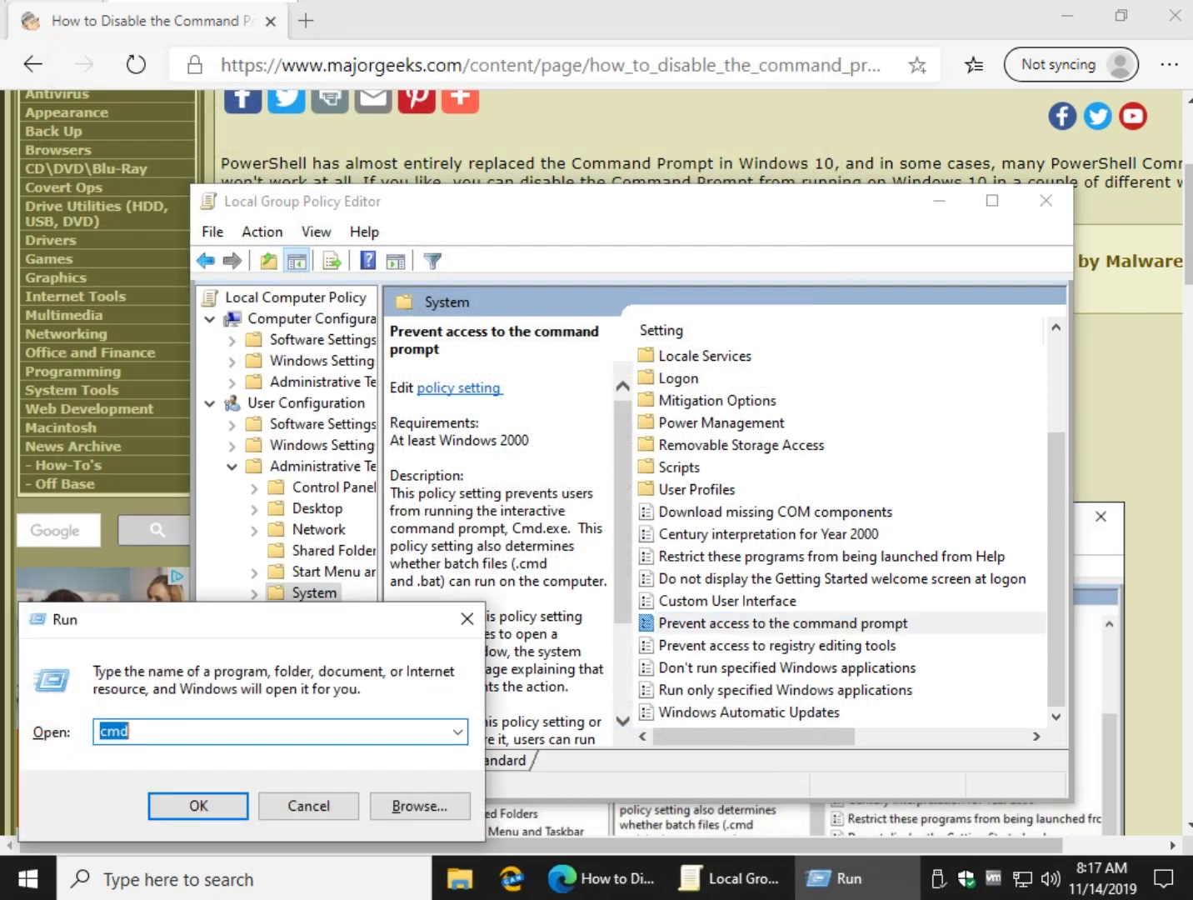
pyautogui.press('Return')
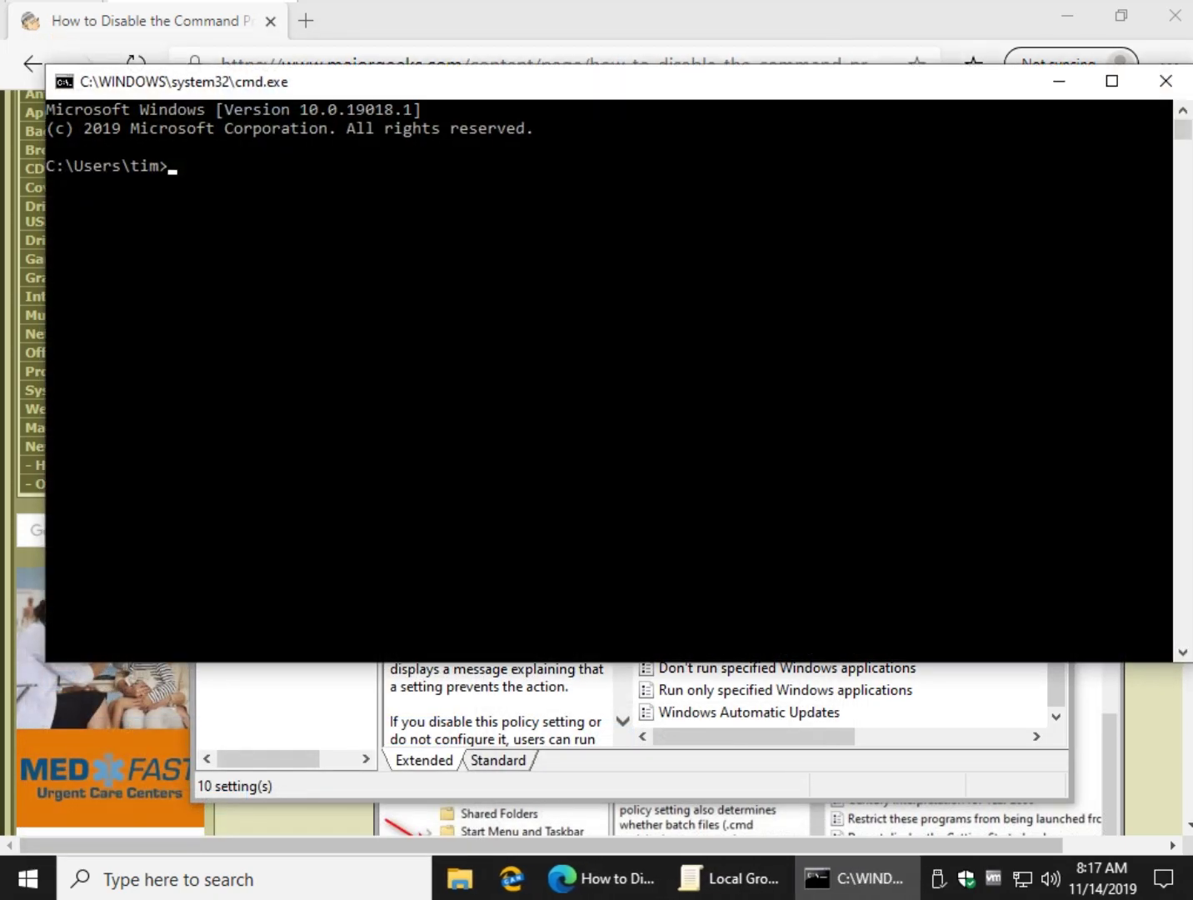
pyautogui.press('Return')
pyautogui.press('Return')
pyautogui.click(1166, 81)
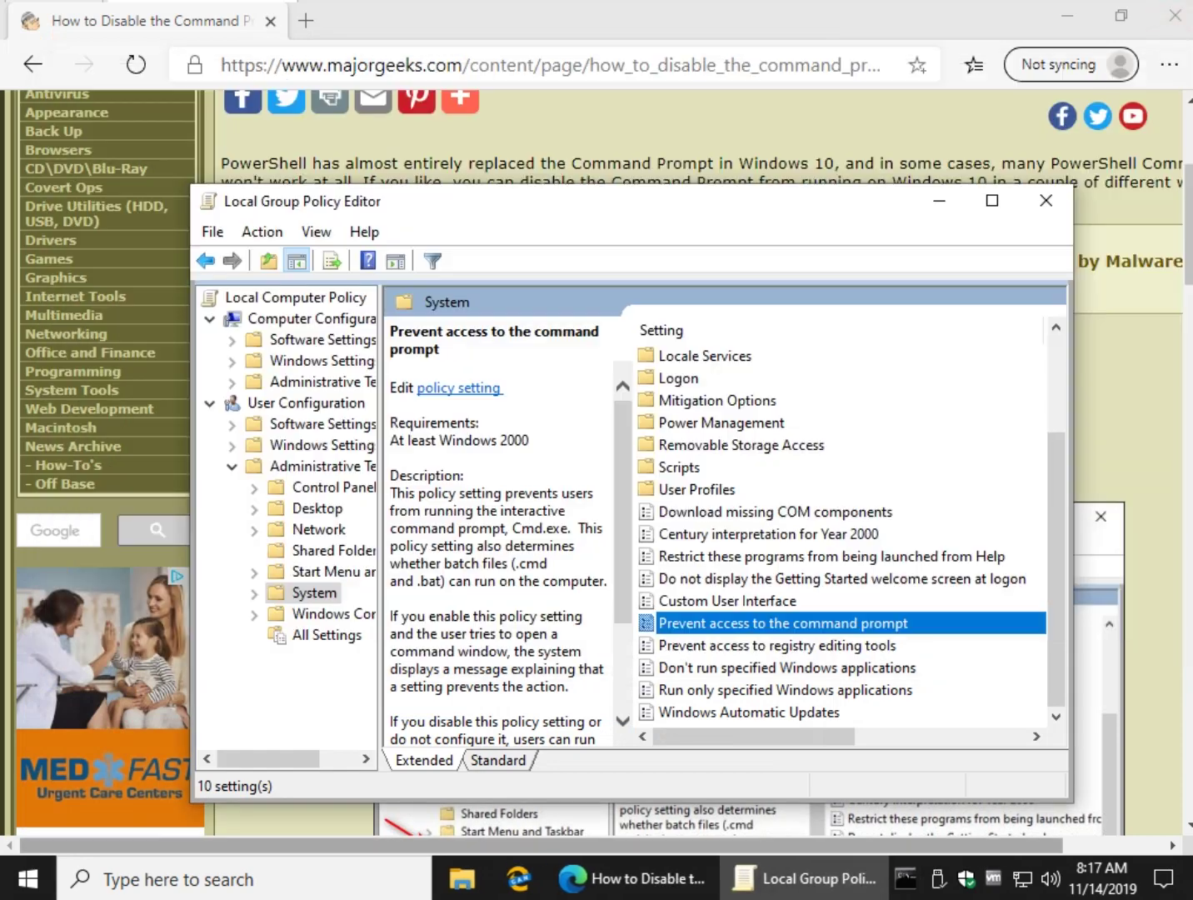
# Close the Local Group Policy Editor and copy HKEY_CURRENT_USER\Software\Policies\Microsoft\Windows\System from the article's Regedit section.
pyautogui.click(1045, 201)
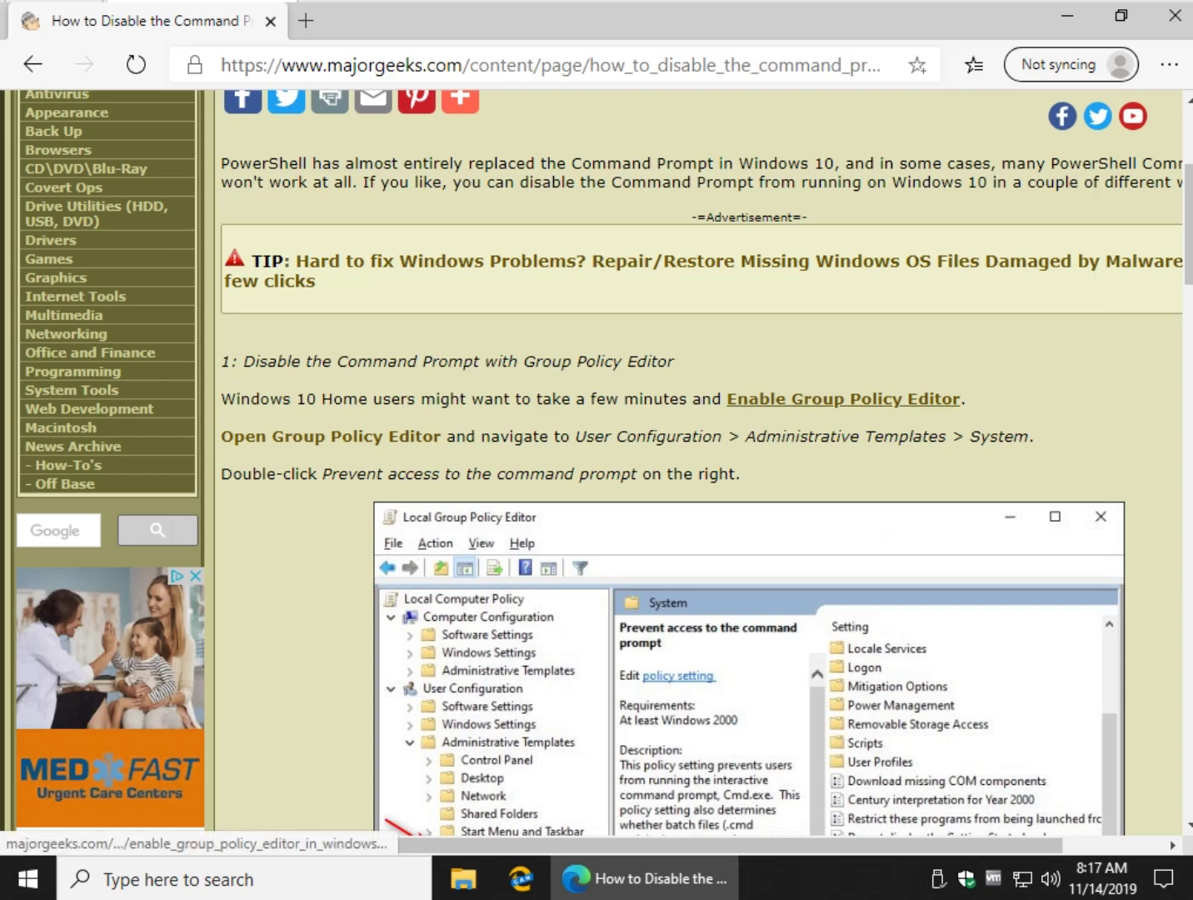
pyautogui.scroll(-8, 843, 400)
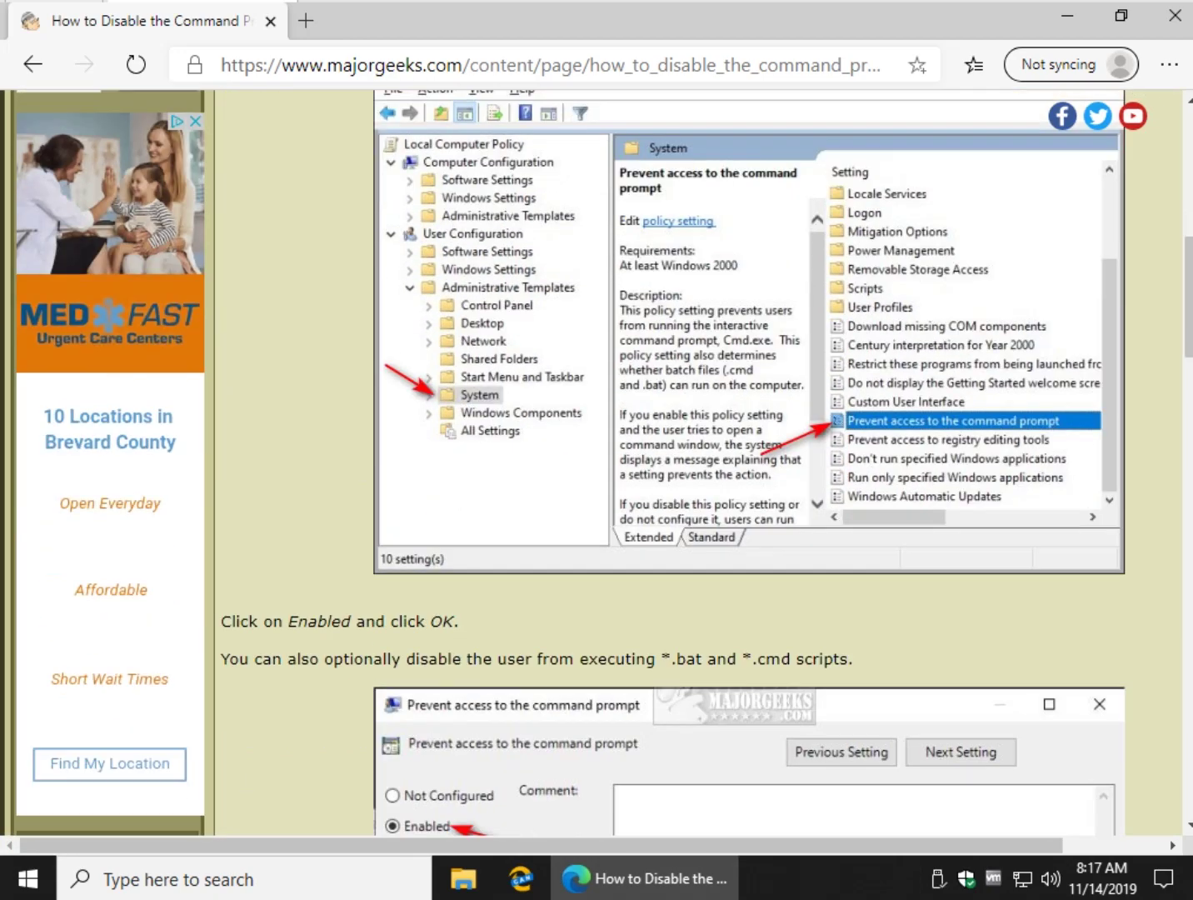
pyautogui.scroll(-3, 570, 463)
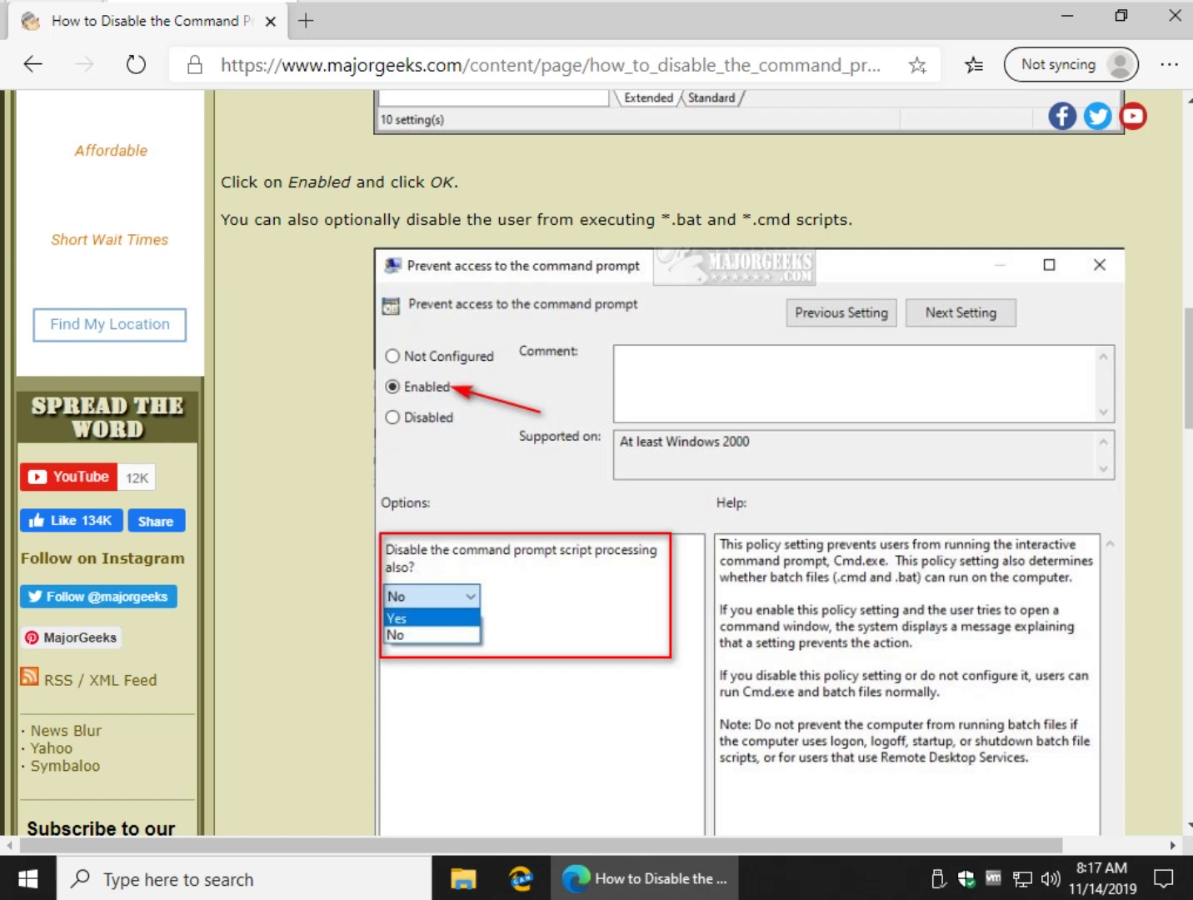
pyautogui.scroll(-10, 334, 243)
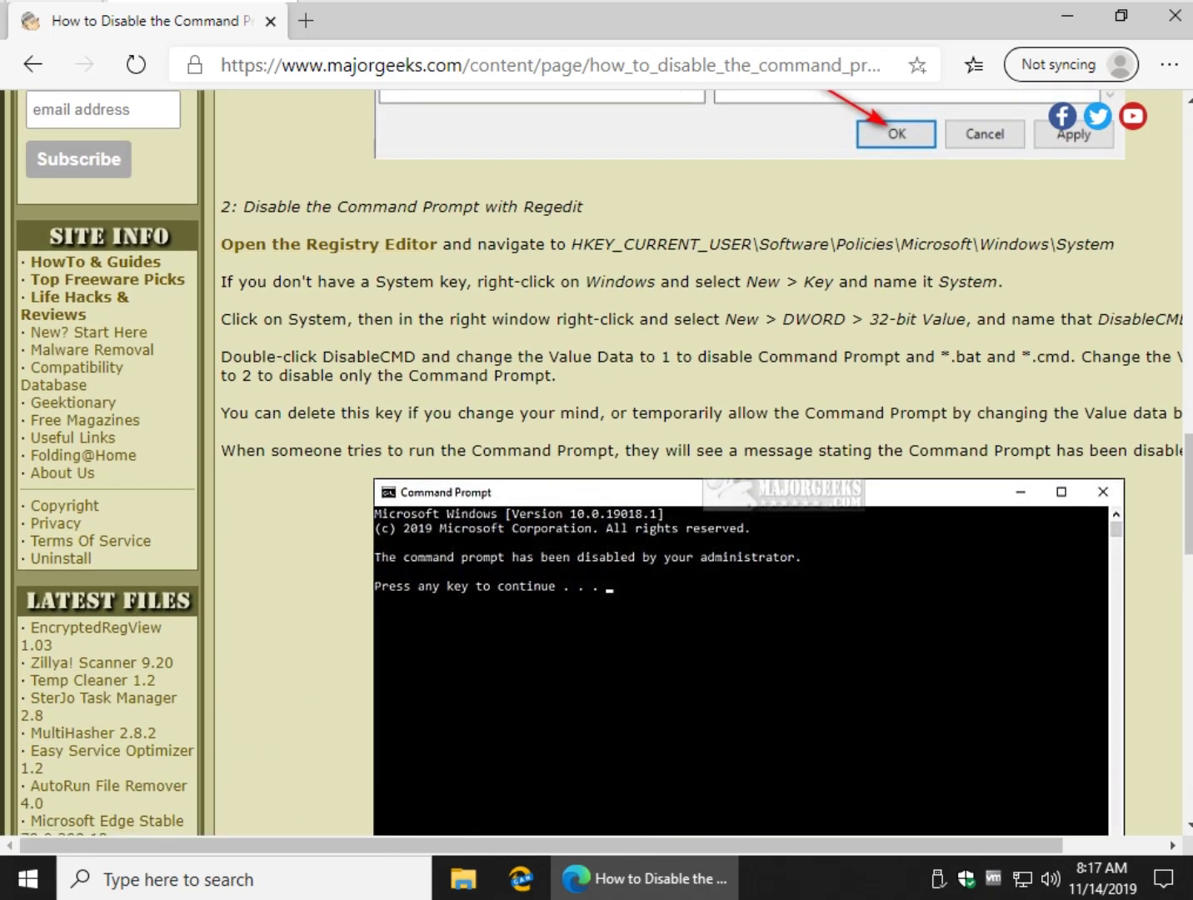
pyautogui.moveTo(571, 243); pyautogui.dragTo(1115, 245)
pyautogui.hotkey('ctrl', 'c')
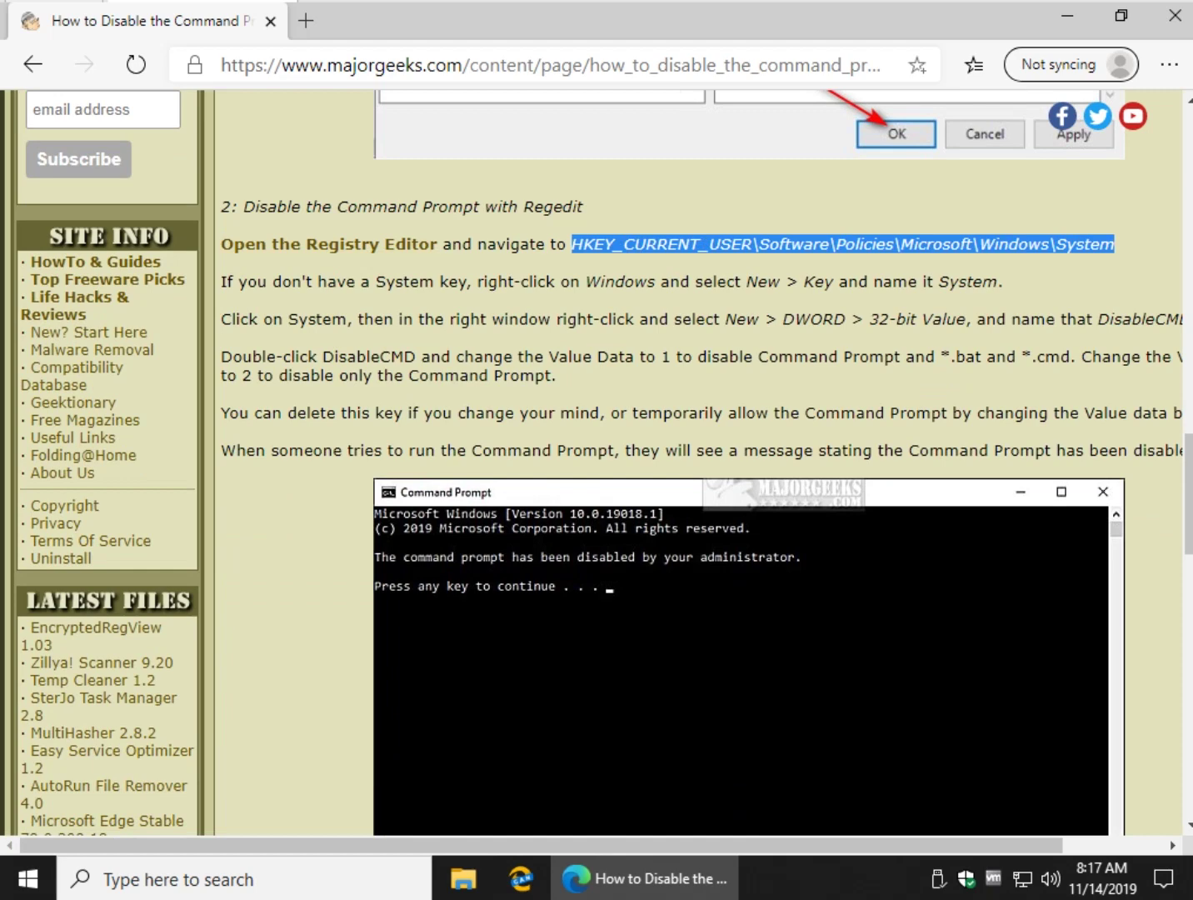
pyautogui.rightClick(651, 243)
pyautogui.click(709, 266)
# Launch the Registry Editor by running regedit and allow it to make changes to the device.
pyautogui.press('super+r')
pyautogui.write('regedit')
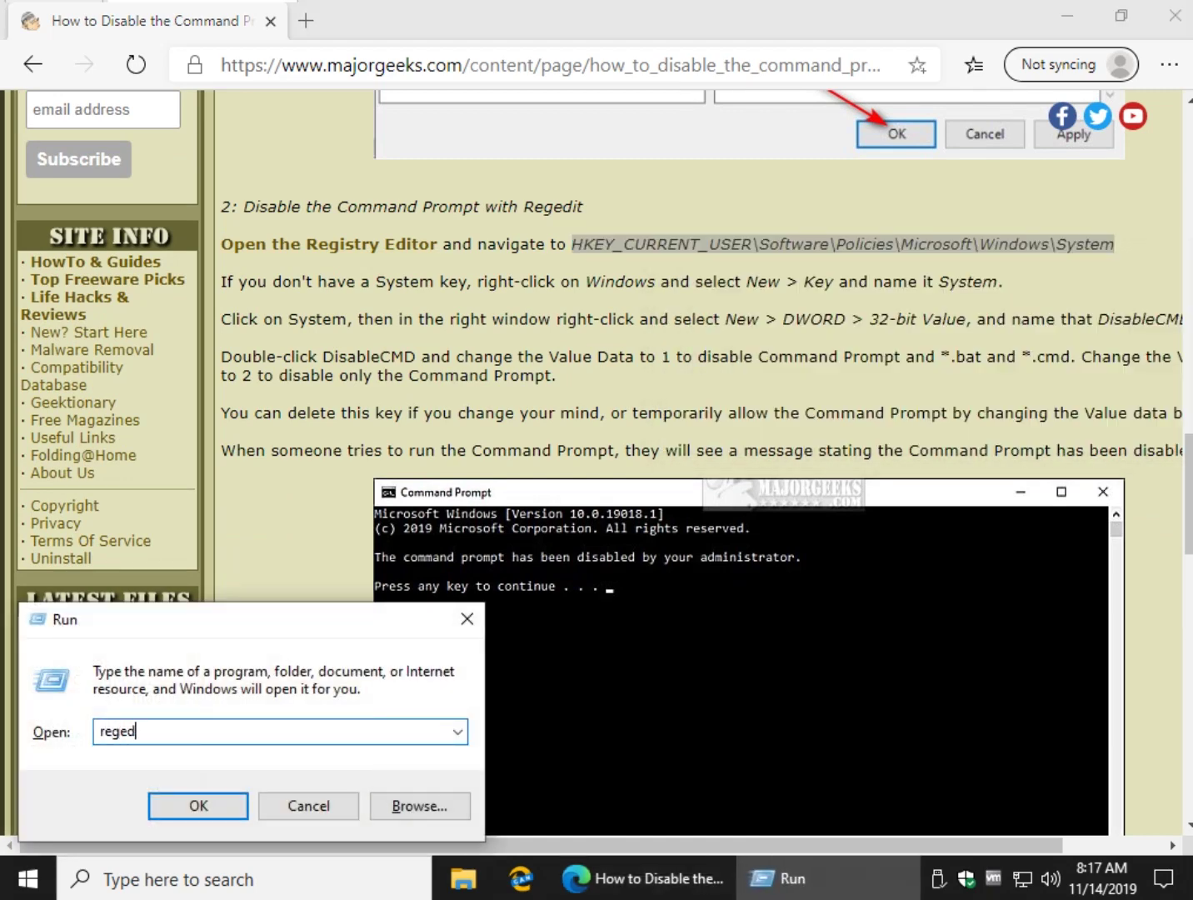
pyautogui.press('Return')
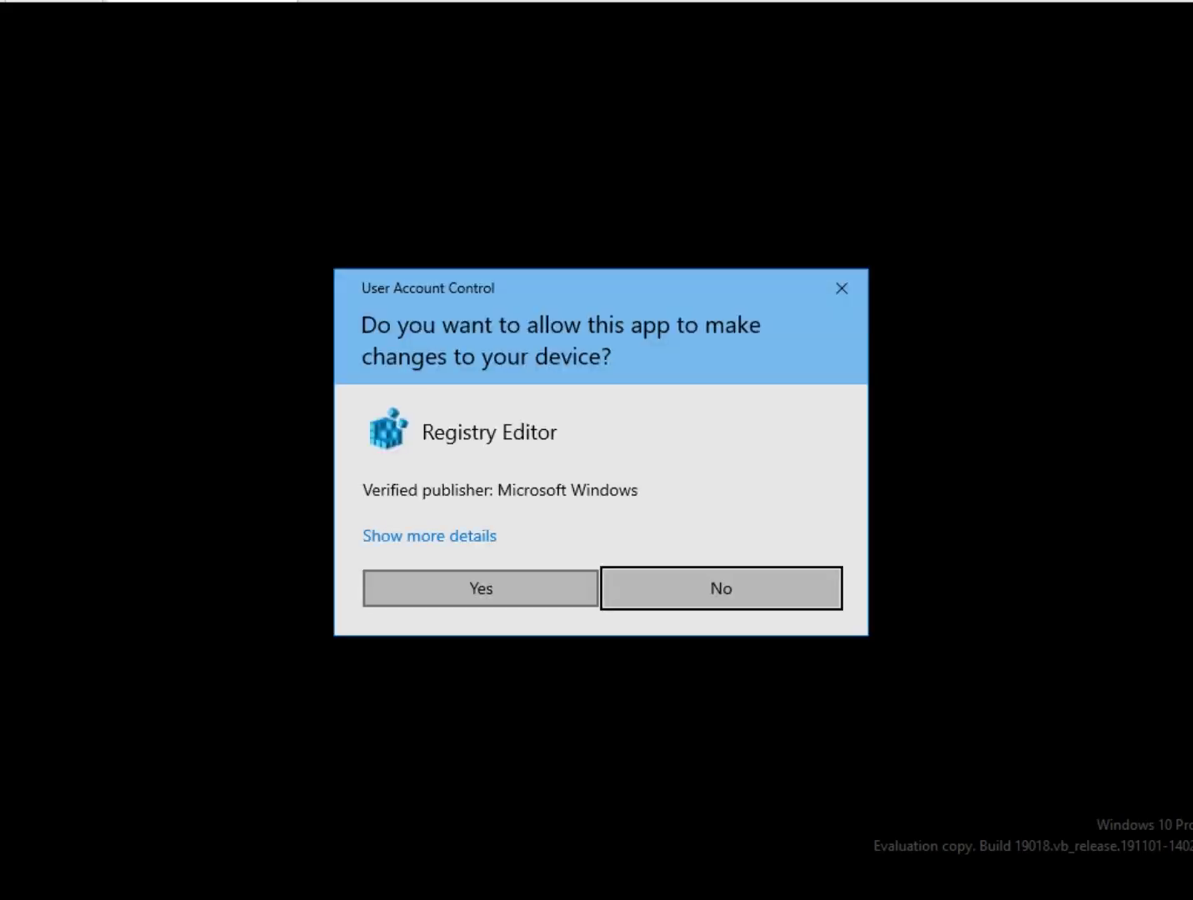
pyautogui.hotkey('alt', 'y')
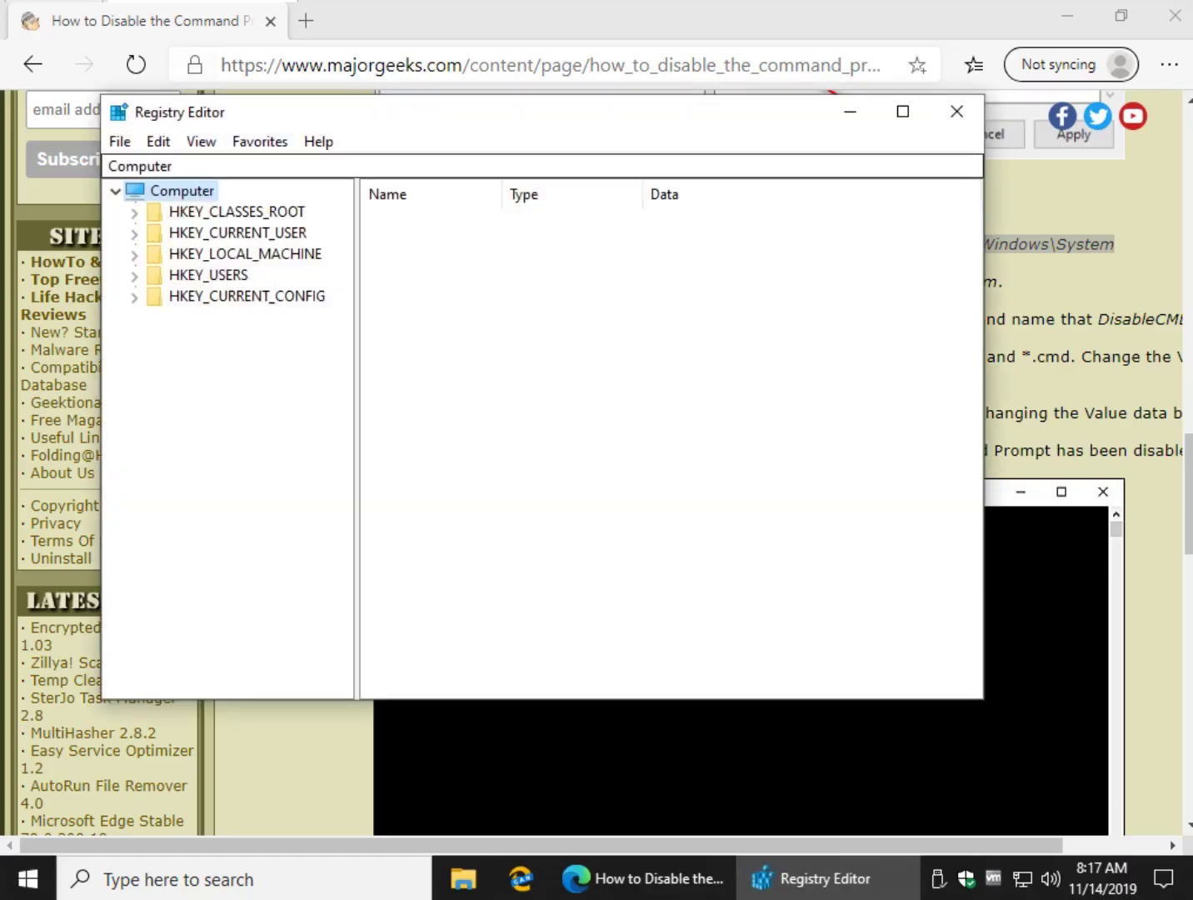
# Try to go to the copied path HKEY_CURRENT_USER\Software\Policies\Microsoft\Windows\System in the Registry Editor.
pyautogui.moveTo(174, 166); pyautogui.dragTo(108, 166)
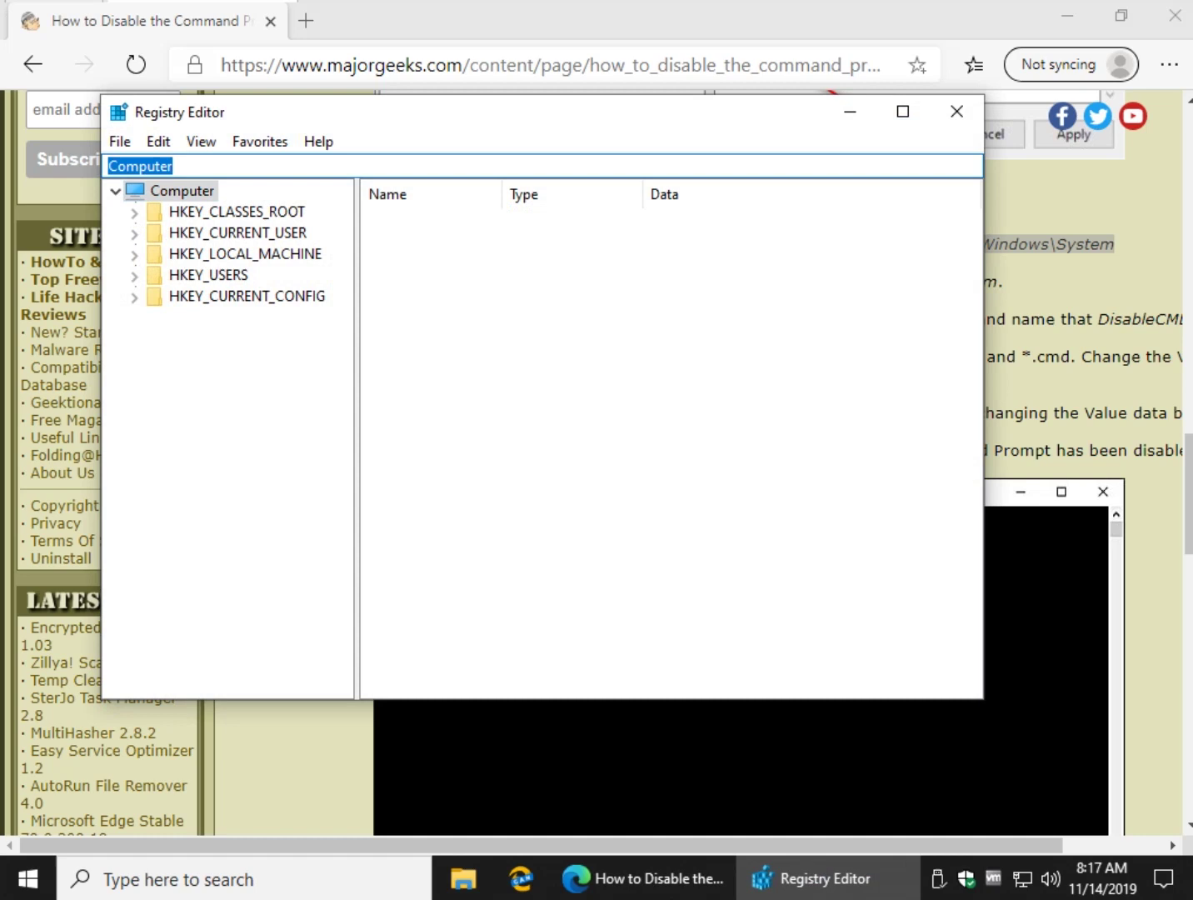
pyautogui.hotkey('ctrl', 'v')
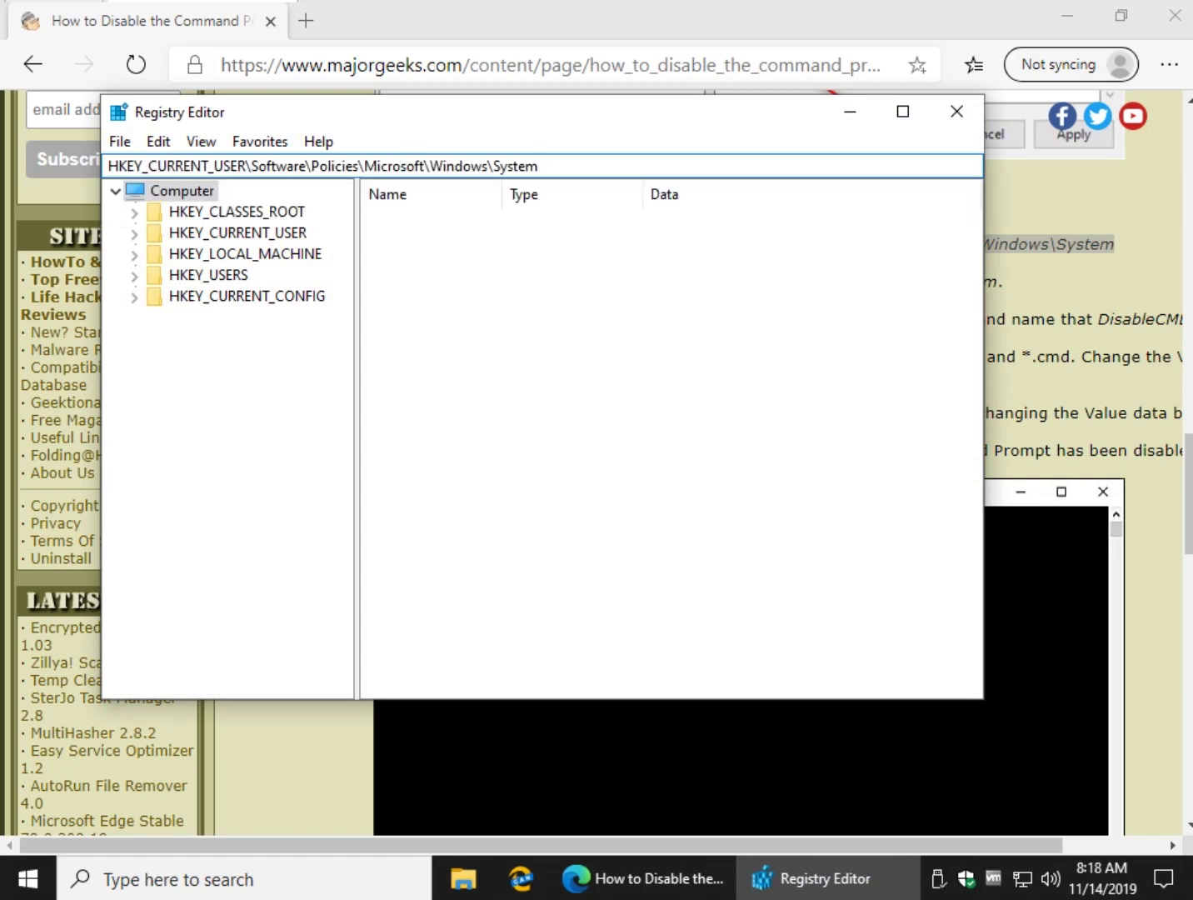
pyautogui.press('Return')
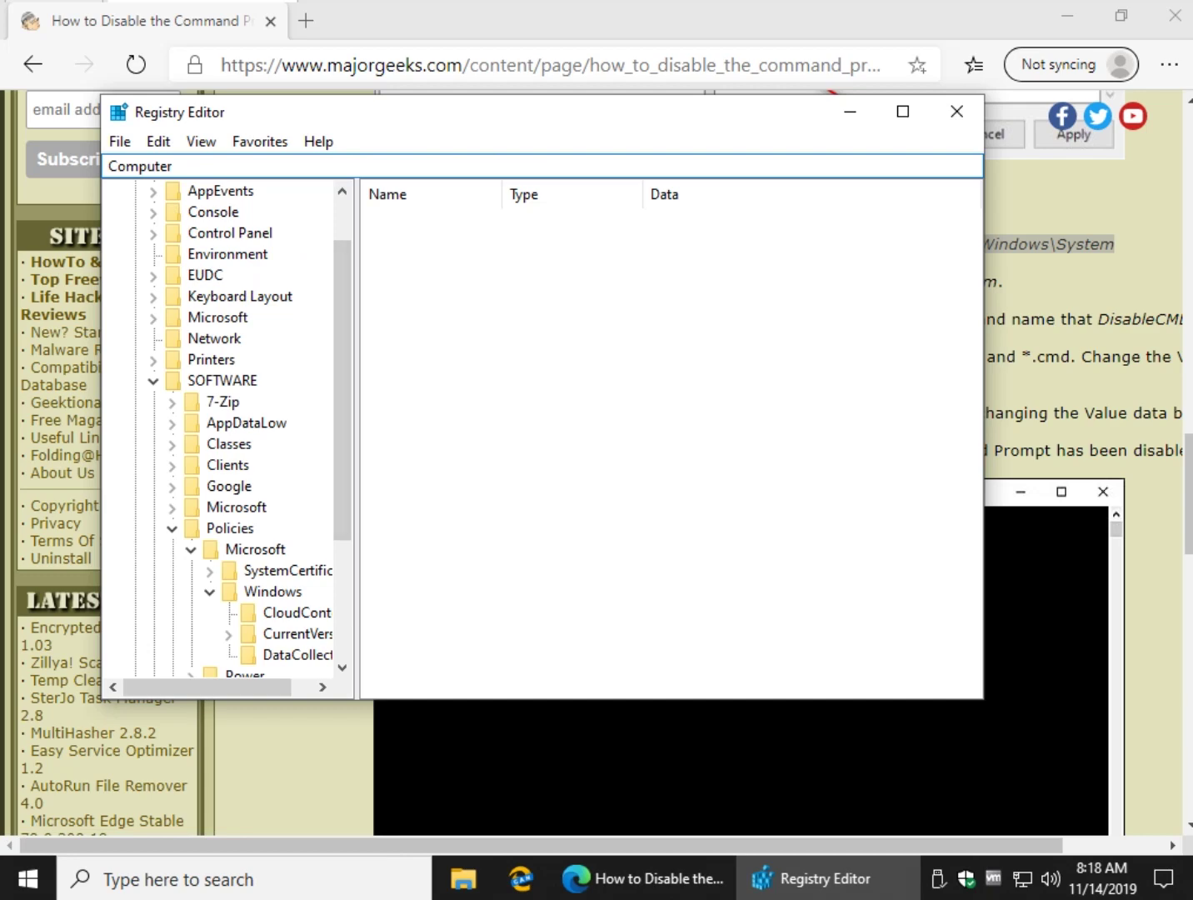
# Check the article's instructions and create a new key named System under HKEY_CURRENT_USER\SOFTWARE\Policies\Microsoft\Windows.
pyautogui.hotkey('alt', 'Tab')
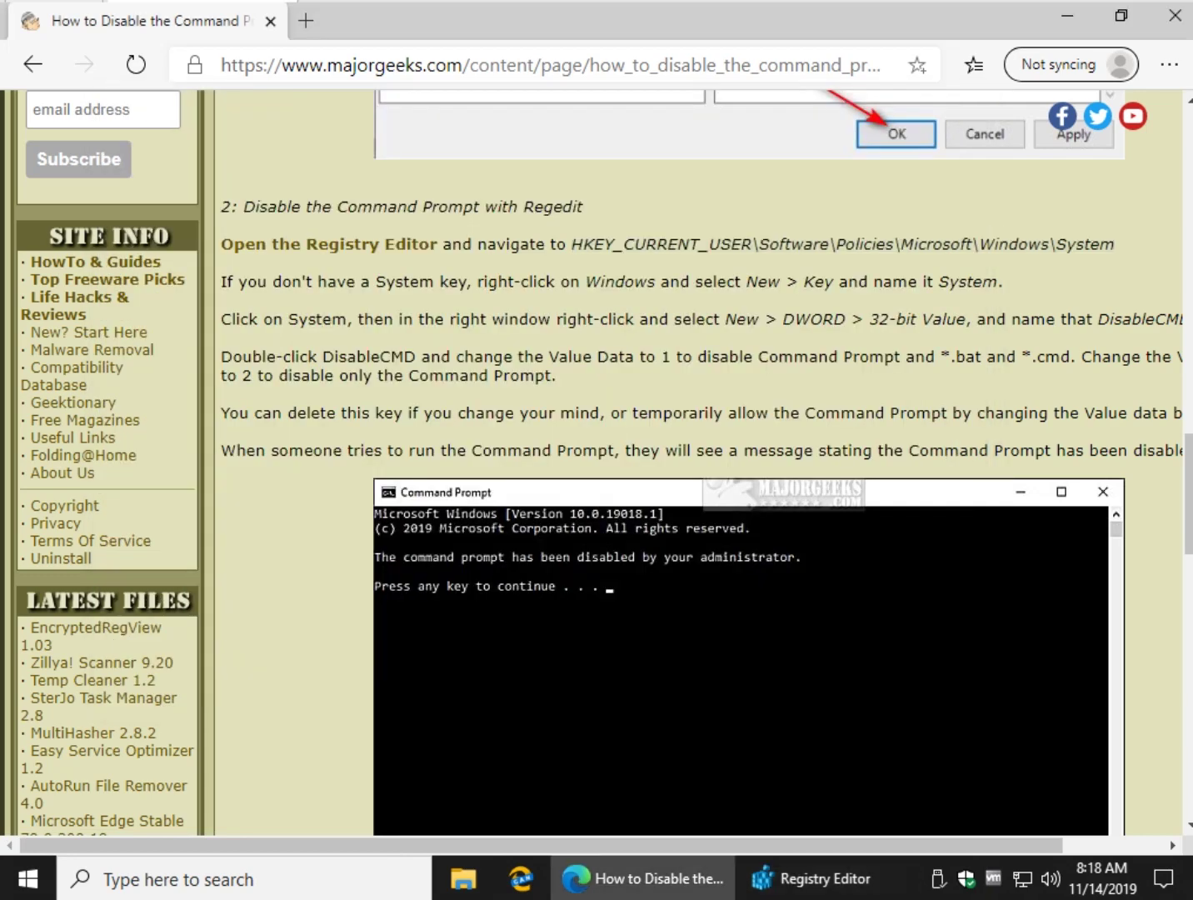
pyautogui.hotkey('alt', 'Tab')
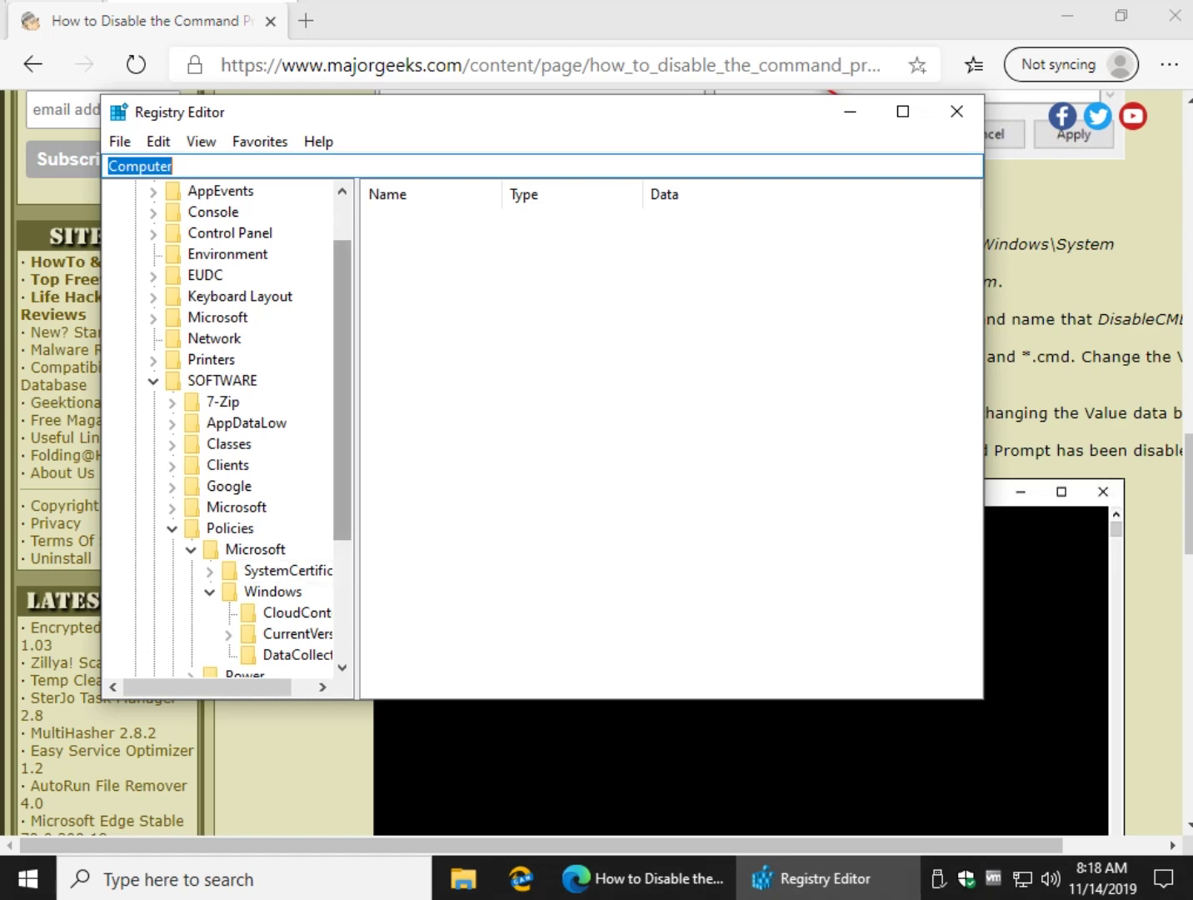
pyautogui.moveTo(629, 118); pyautogui.dragTo(716, 328)
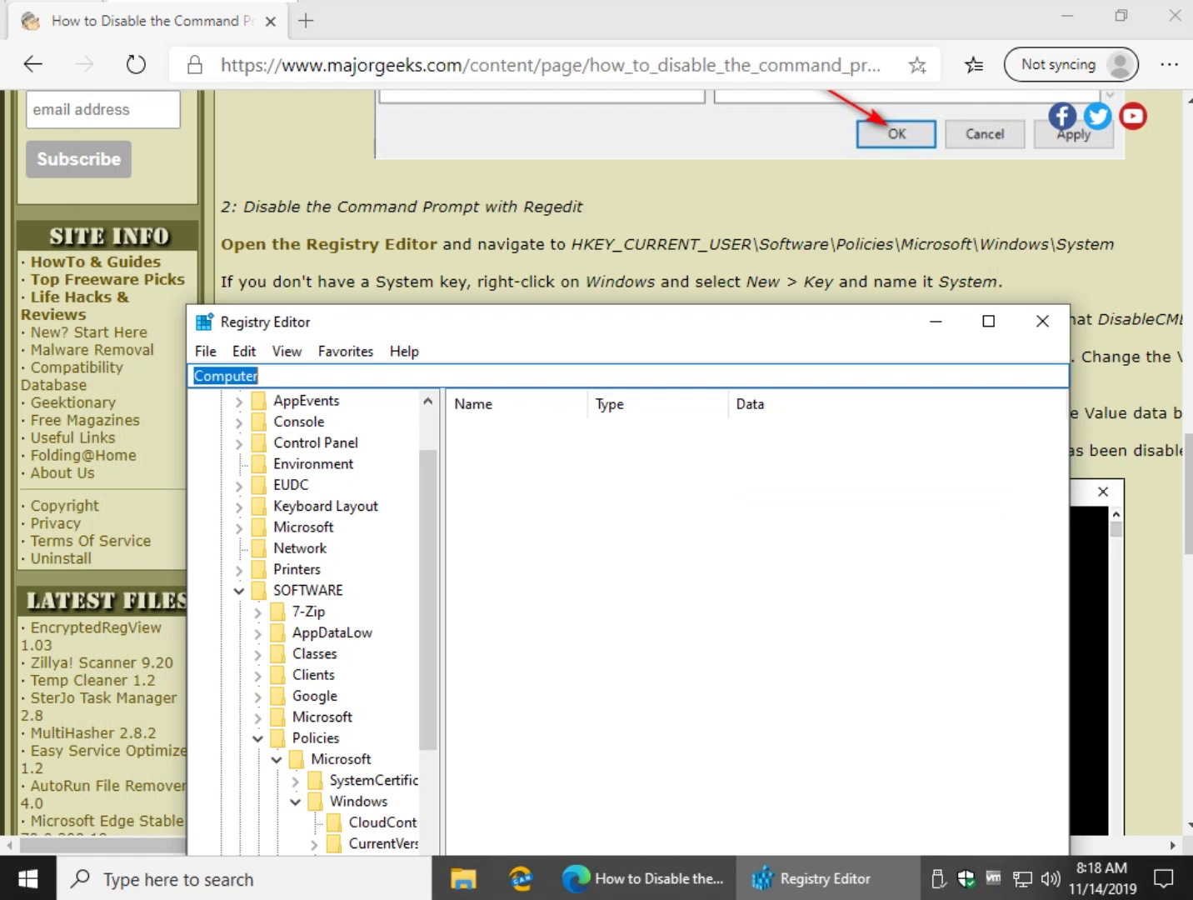
pyautogui.scroll(-3, 383, 641)
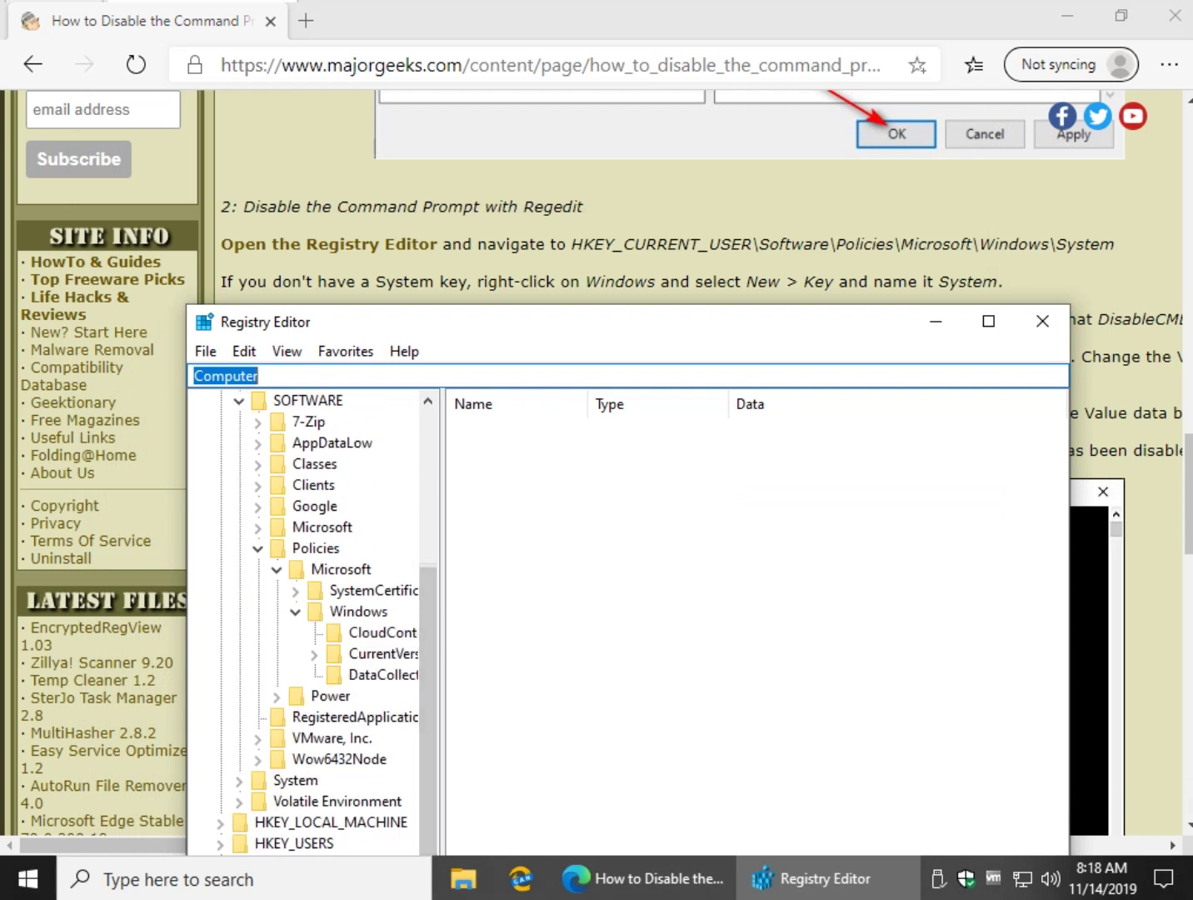
pyautogui.click(358, 609)
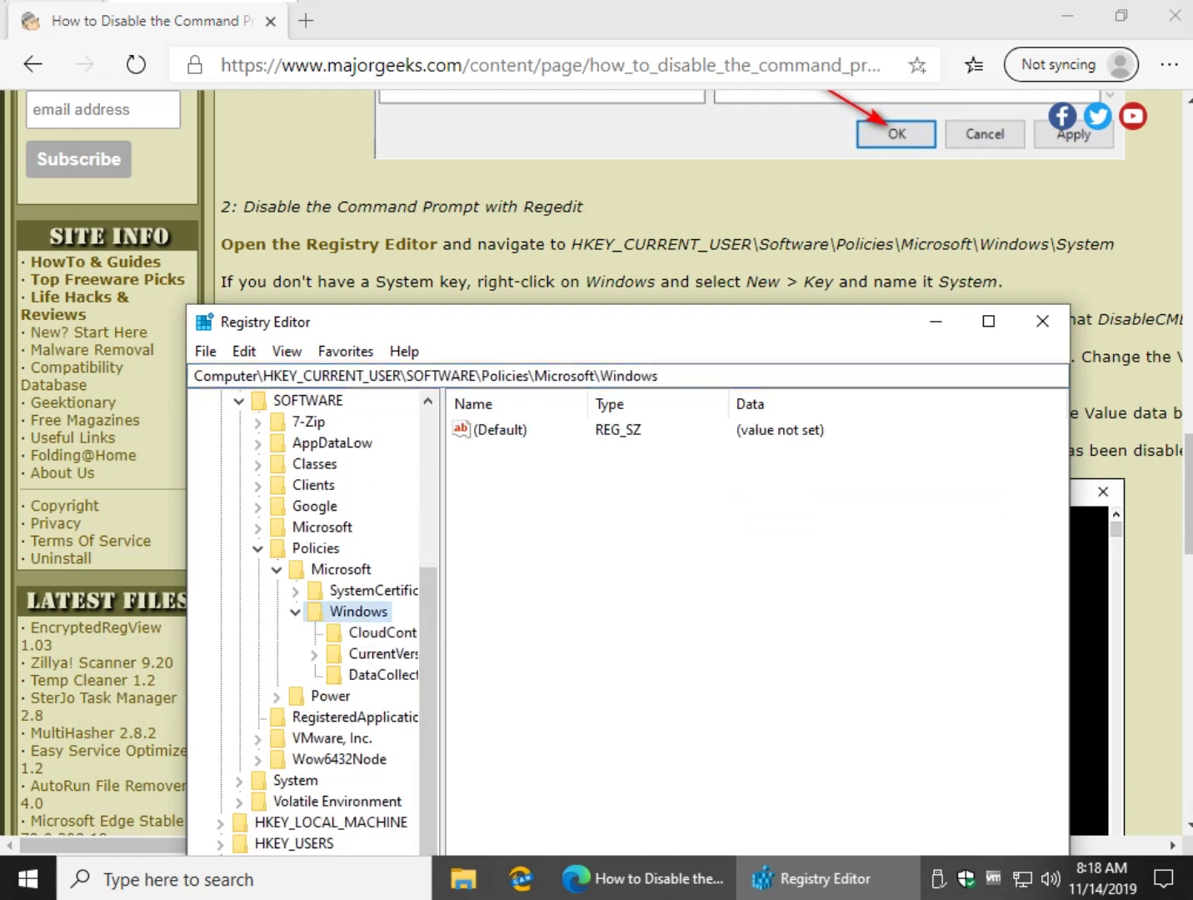
pyautogui.rightClick(360, 610)
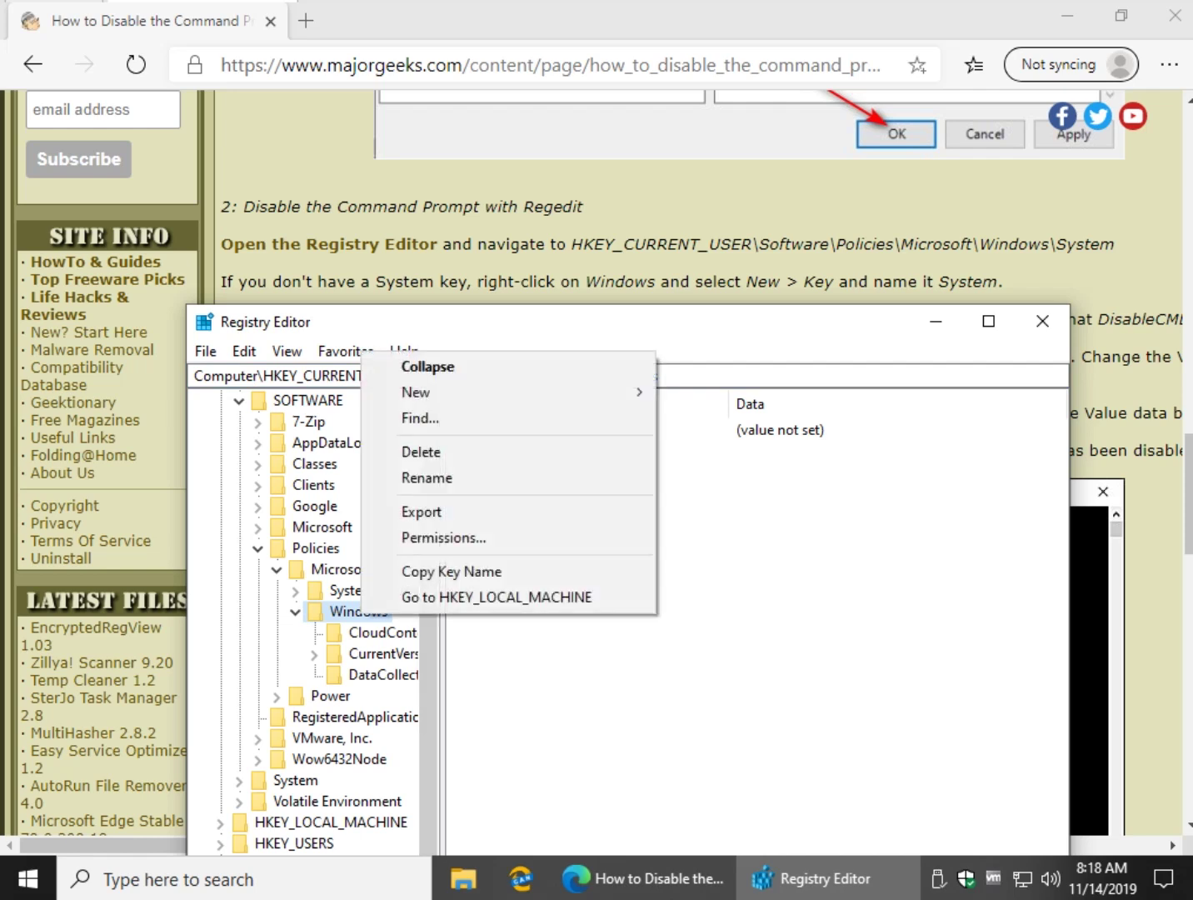
pyautogui.moveTo(415, 391)
pyautogui.click(700, 391)
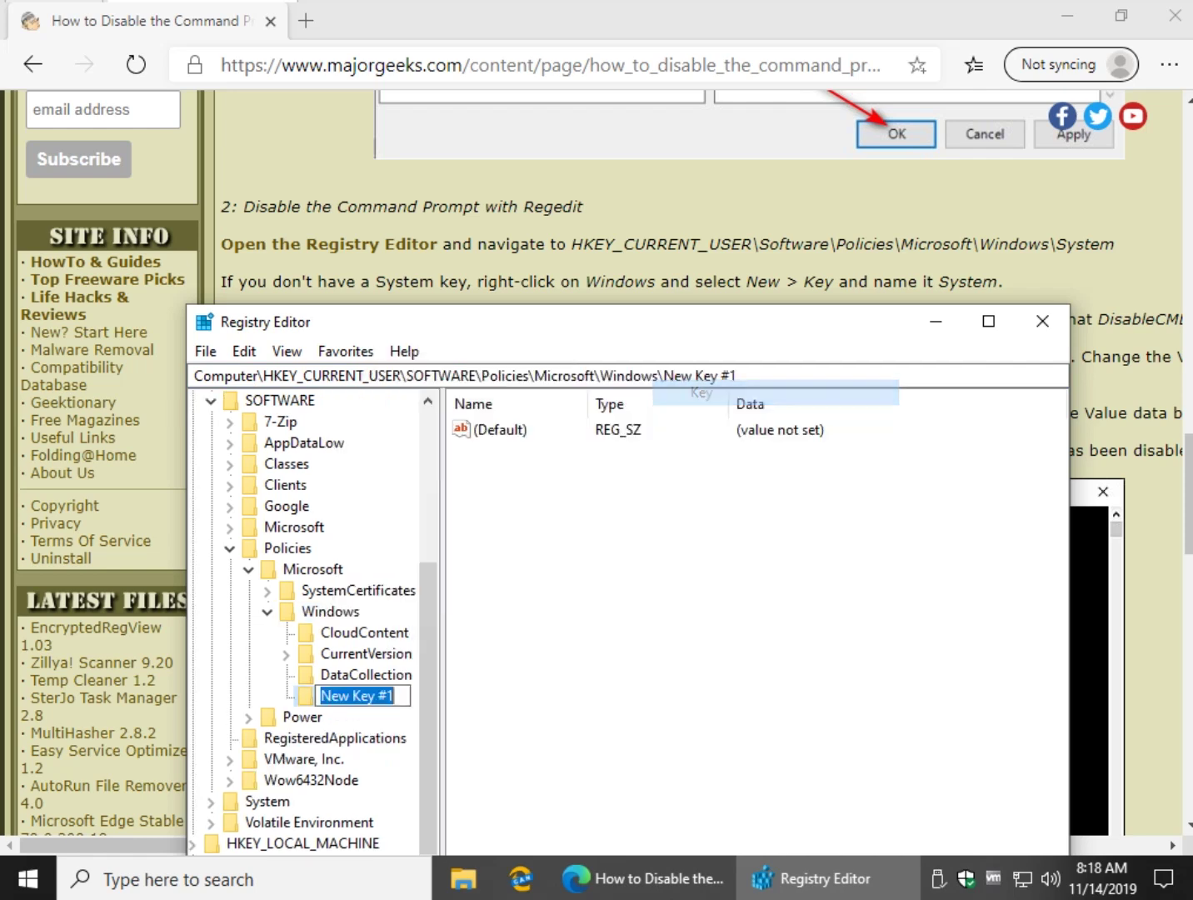
pyautogui.write('System')
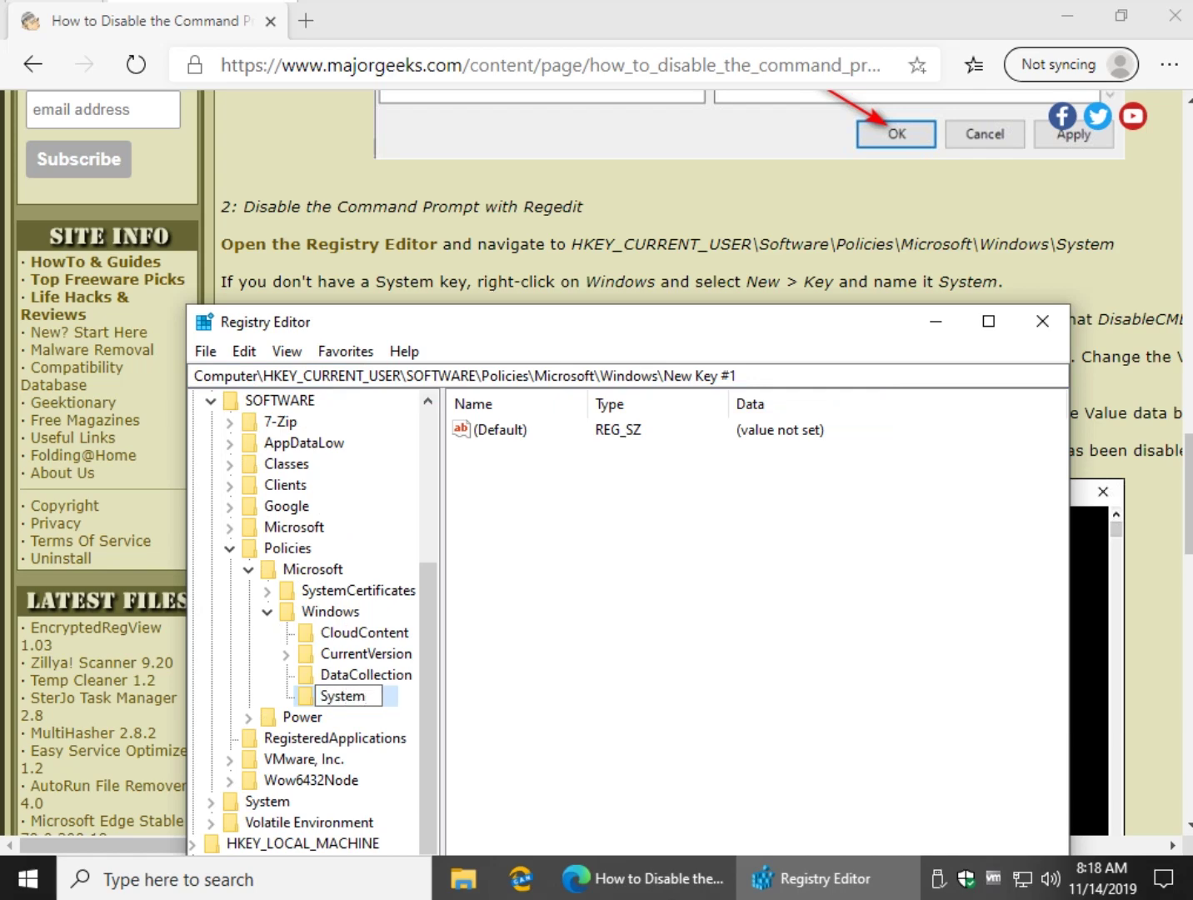
pyautogui.press('Return')
# Switch to the article in Edge and copy the value name DisableCMD from the Regedit instructions.
pyautogui.hotkey('alt', 'Tab')
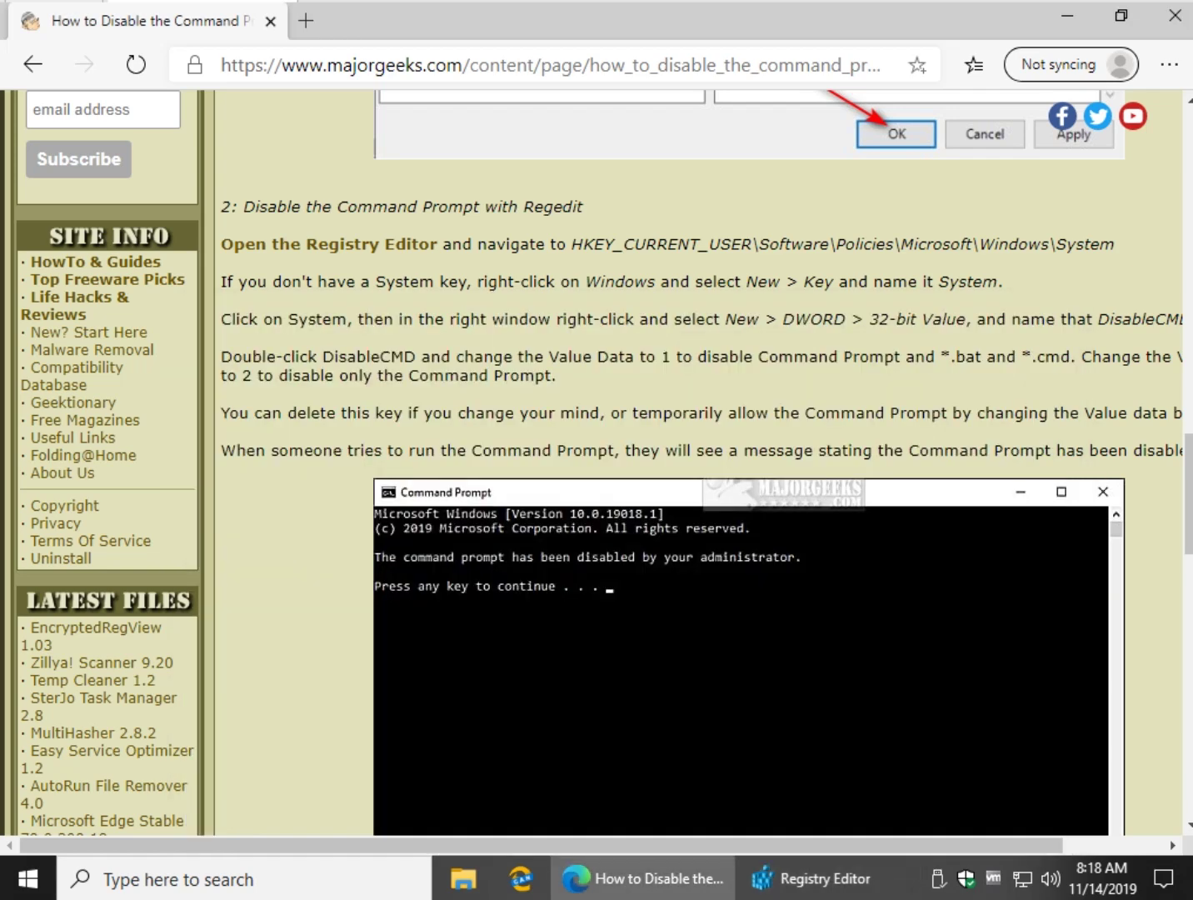
pyautogui.scroll(-1, 596, 462)
pyautogui.scroll(-1, 699, 459)
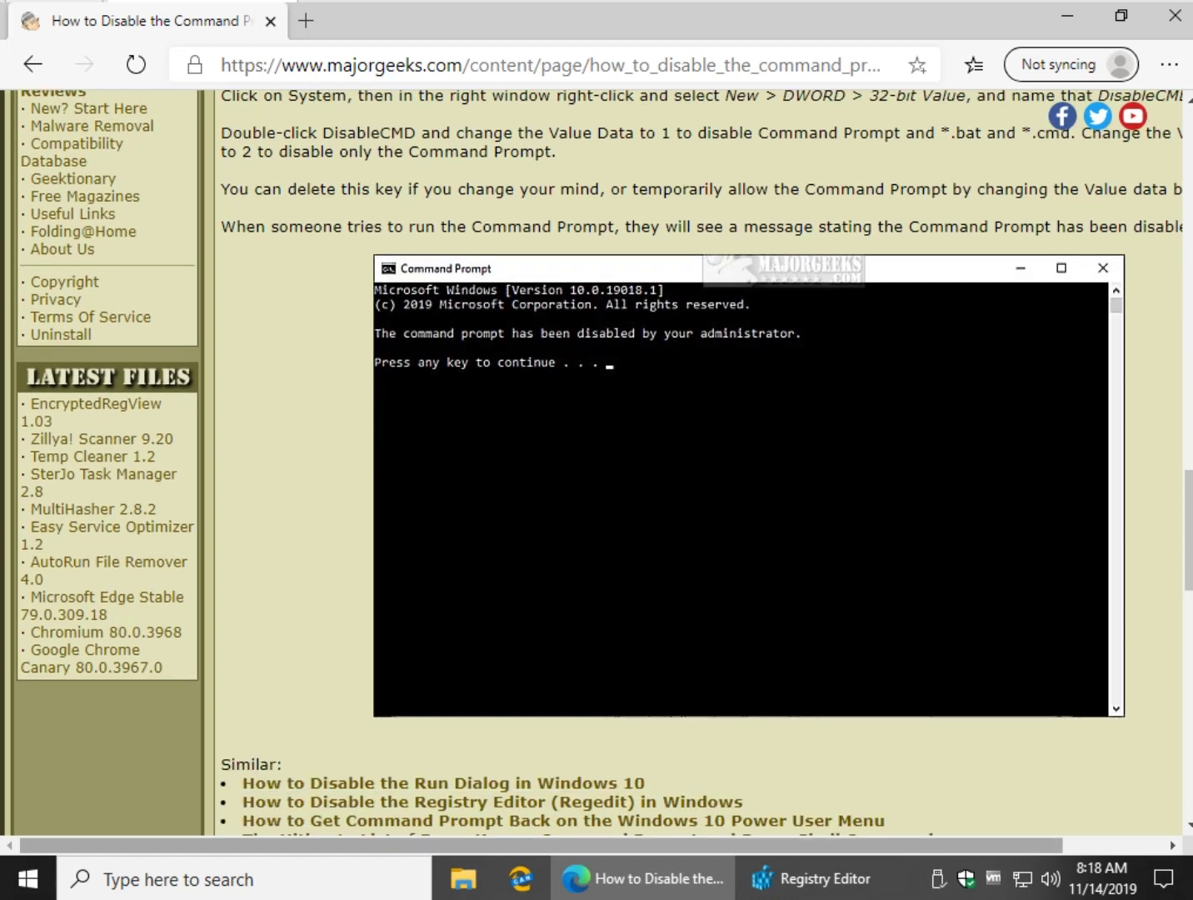
pyautogui.hscroll(1, 592, 472)
pyautogui.scroll(1, 592, 472)
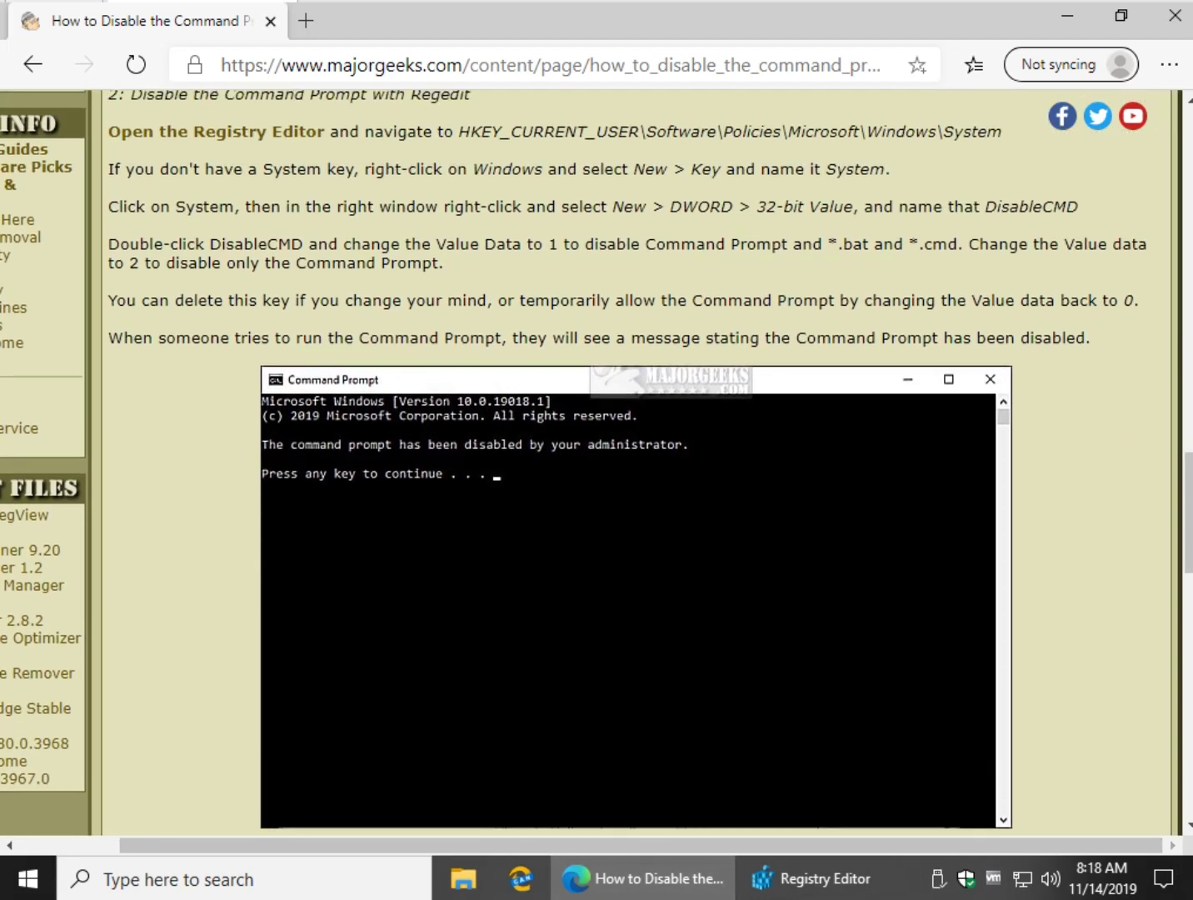
pyautogui.moveTo(986, 207); pyautogui.dragTo(1078, 207)
pyautogui.rightClick(1075, 208)
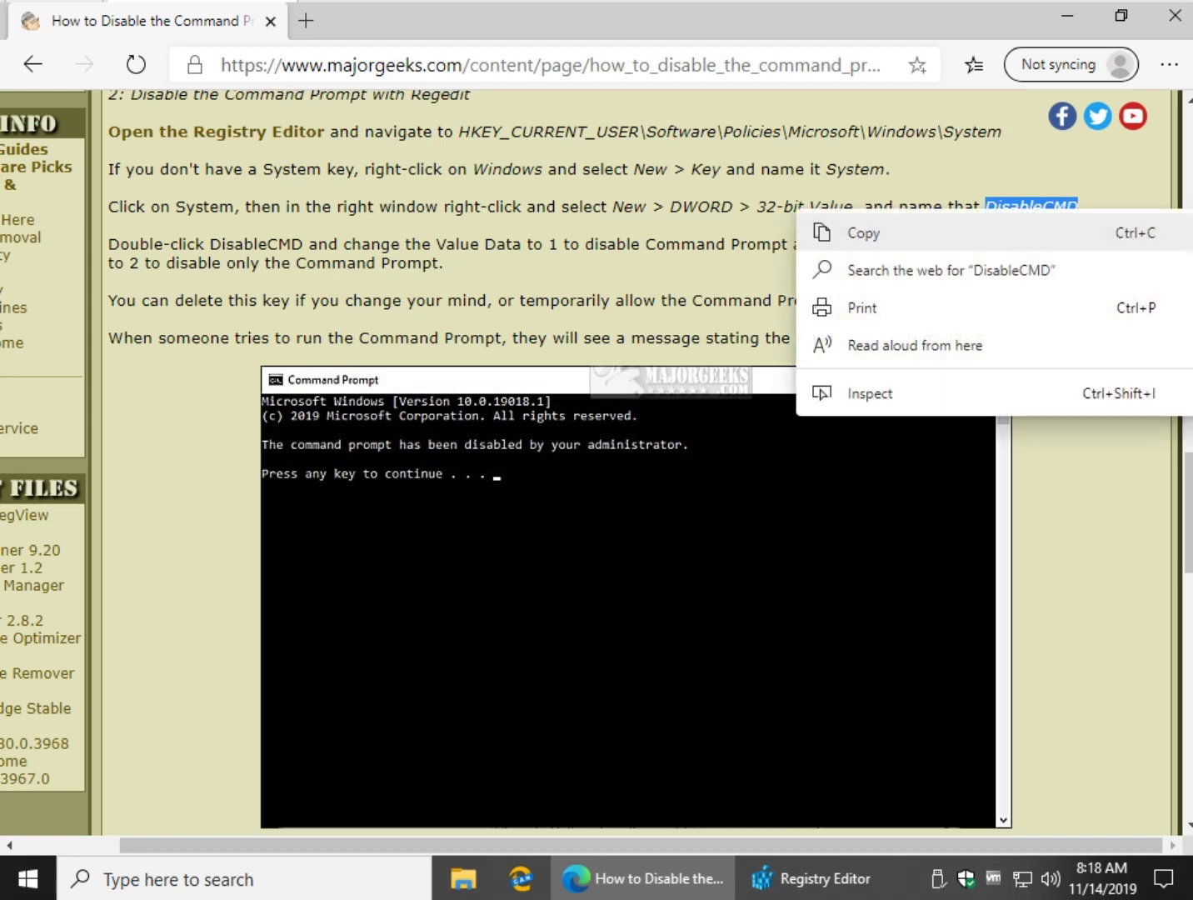
pyautogui.click(863, 232)
# Return to the Registry Editor and create a DWORD (32-bit) value named DisableCMD in the new System key.
pyautogui.click(810, 878)
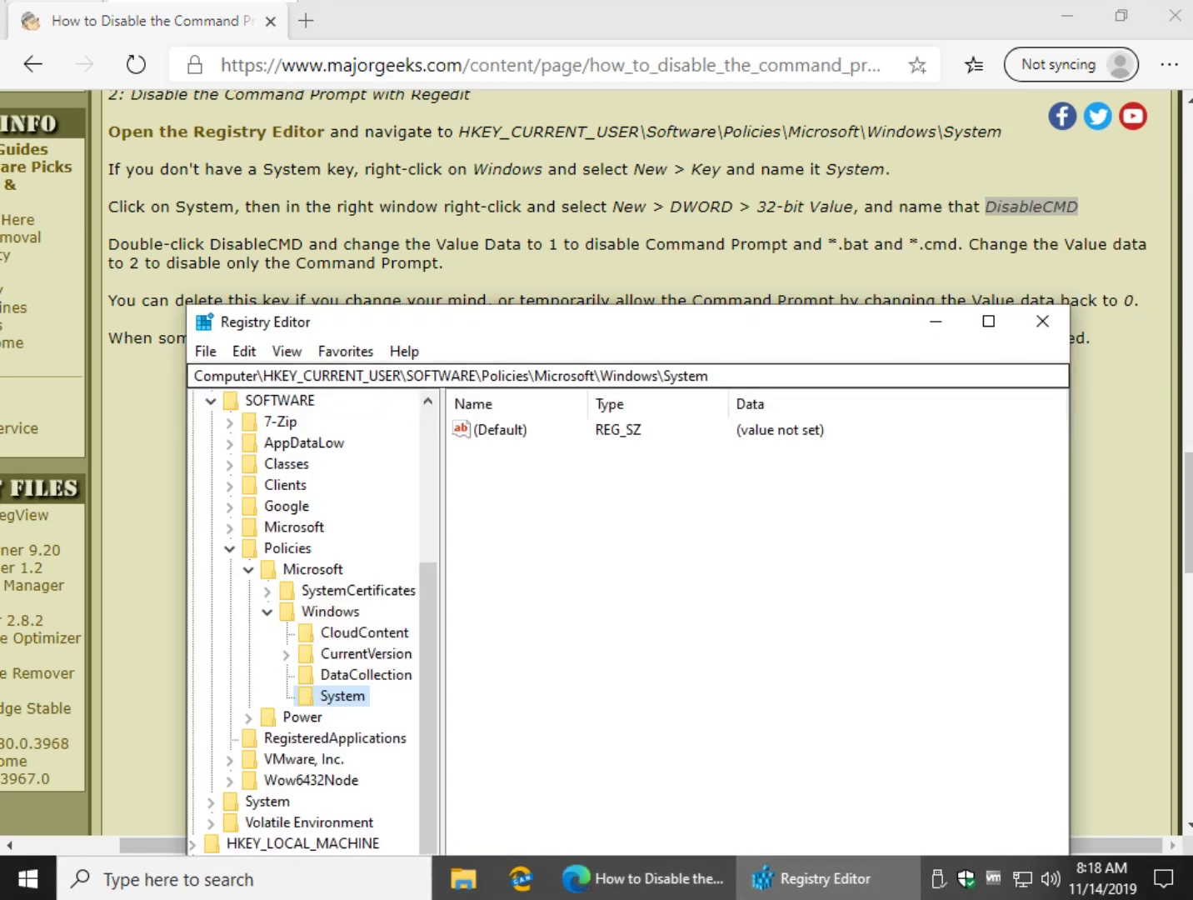
pyautogui.moveTo(587, 326); pyautogui.dragTo(557, 220)
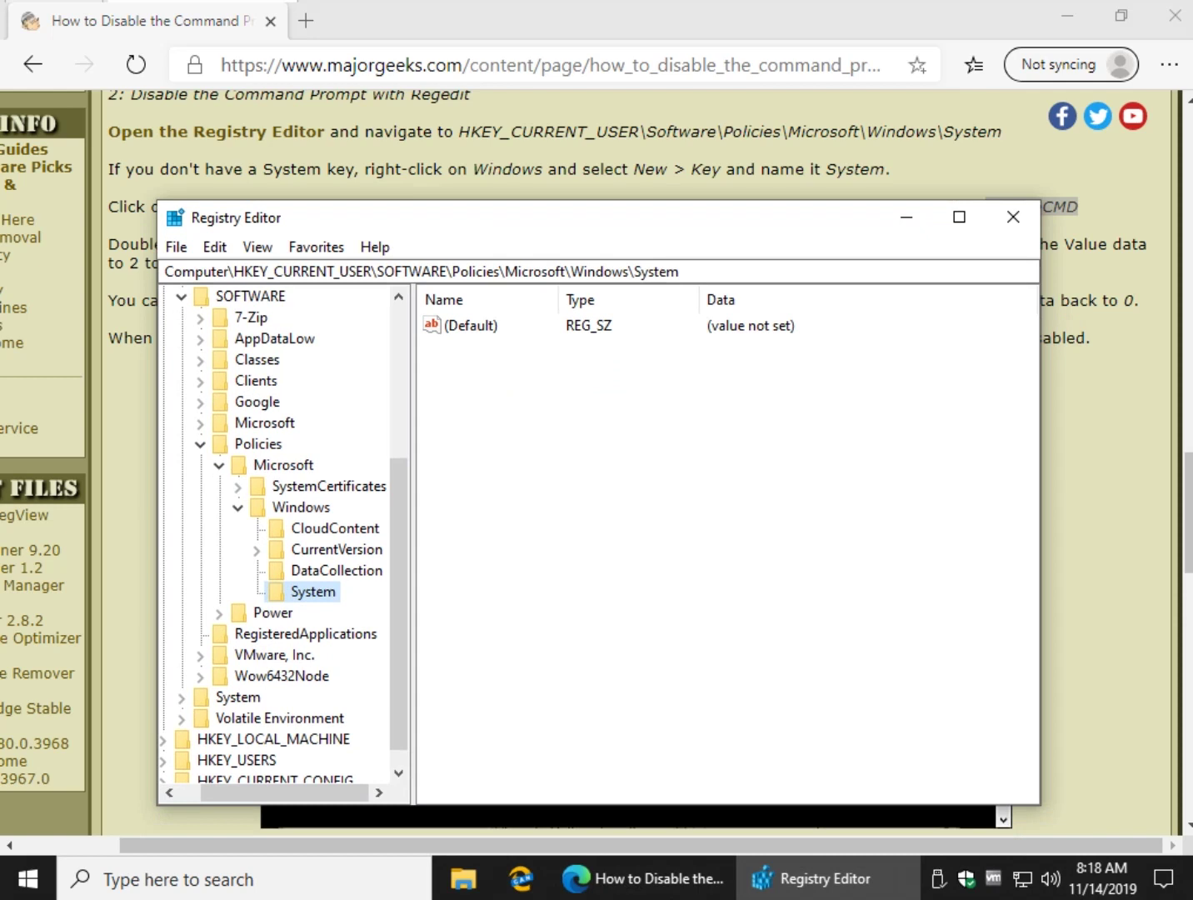
pyautogui.rightClick(539, 455)
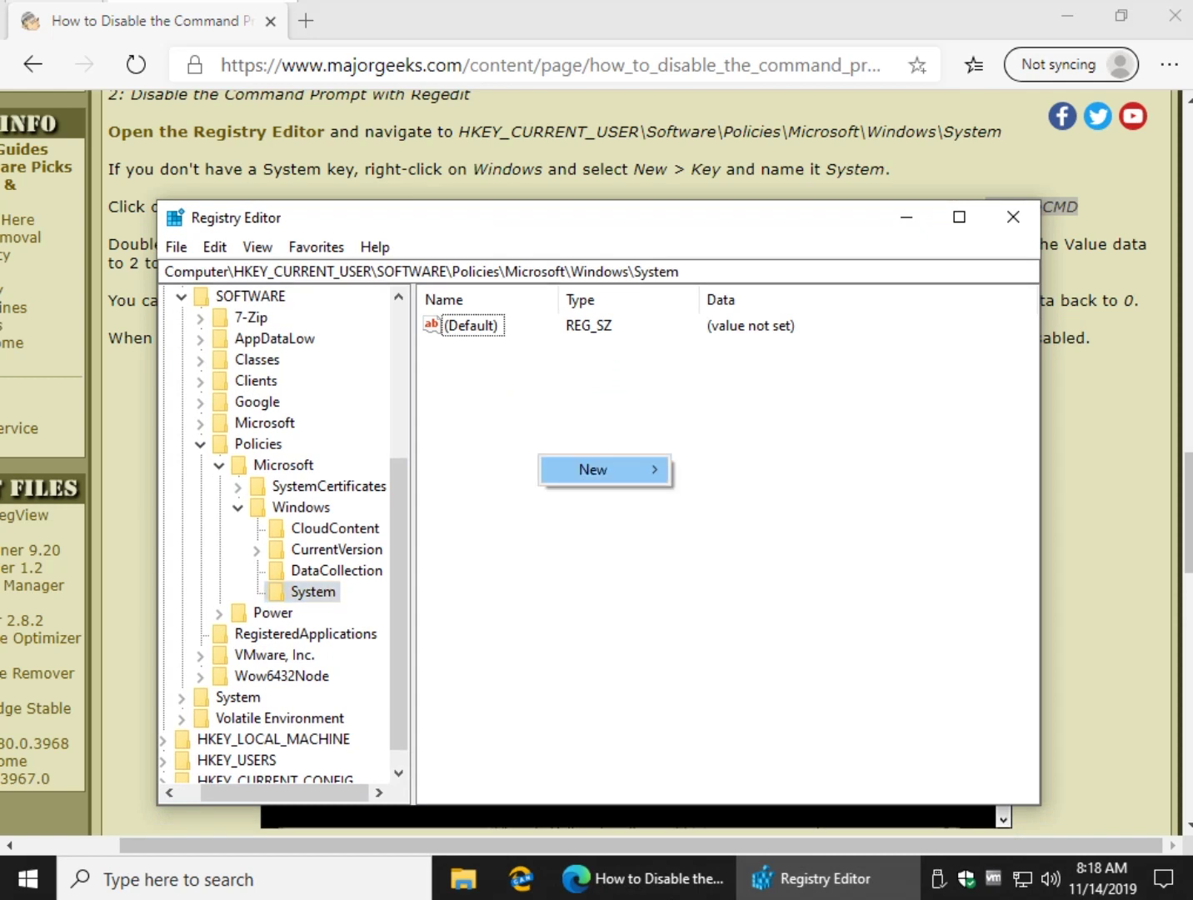
pyautogui.moveTo(600, 469)
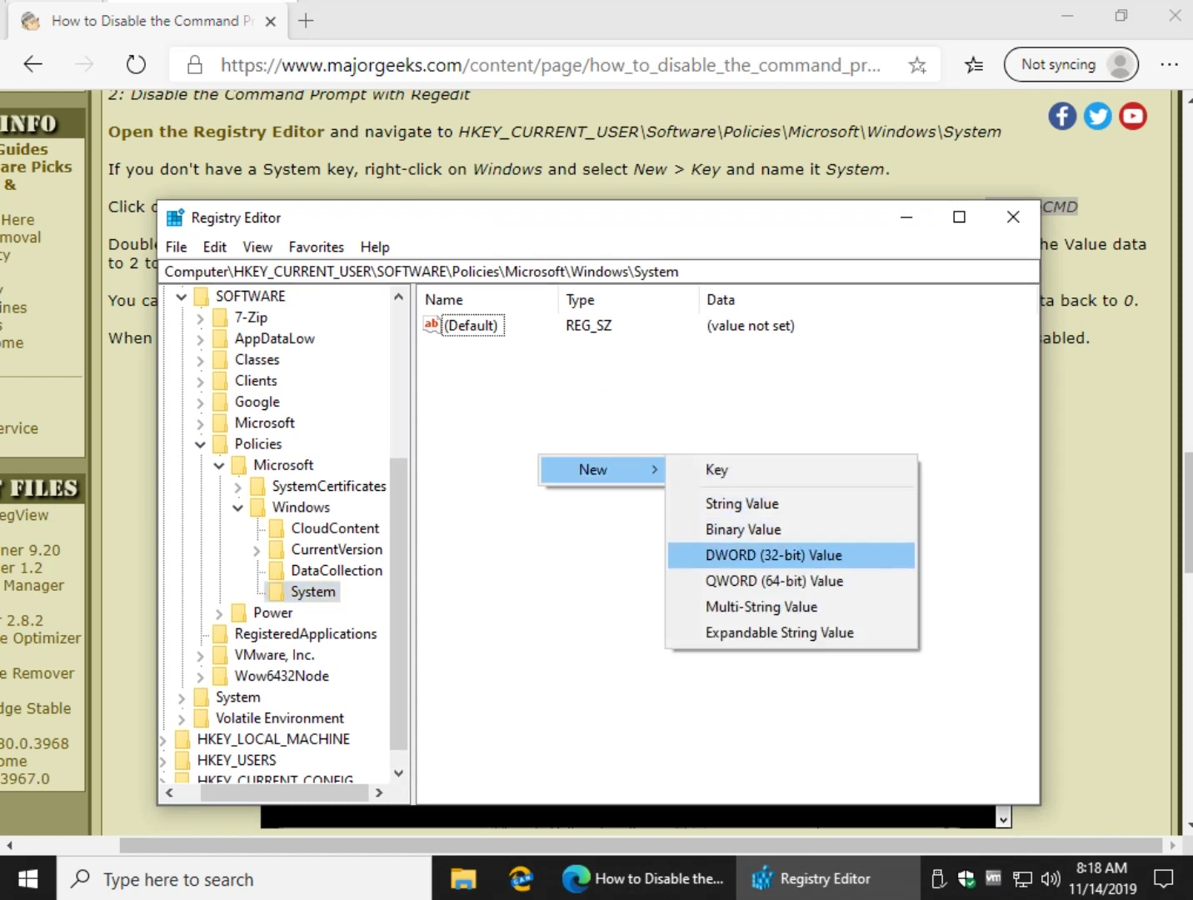
pyautogui.click(790, 555)
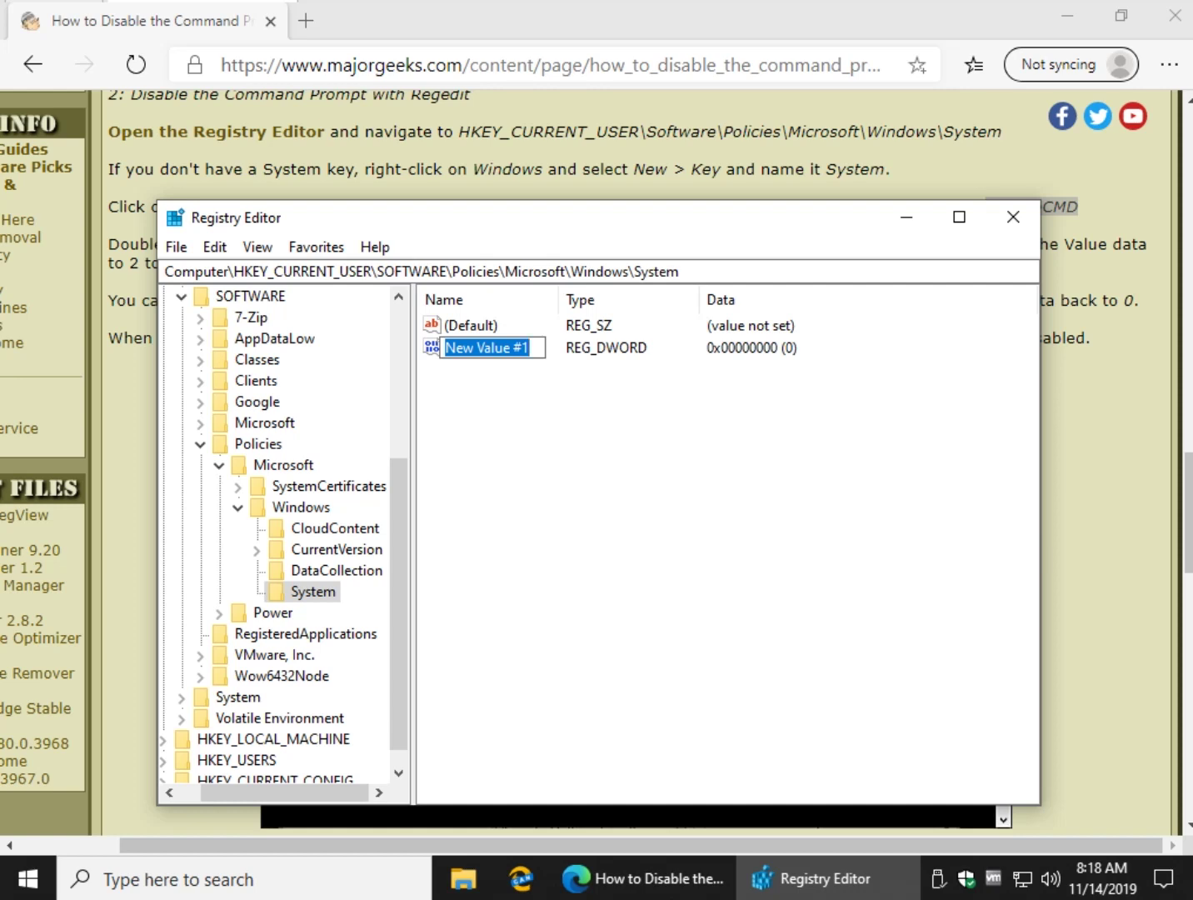
pyautogui.write('DisableCMD')
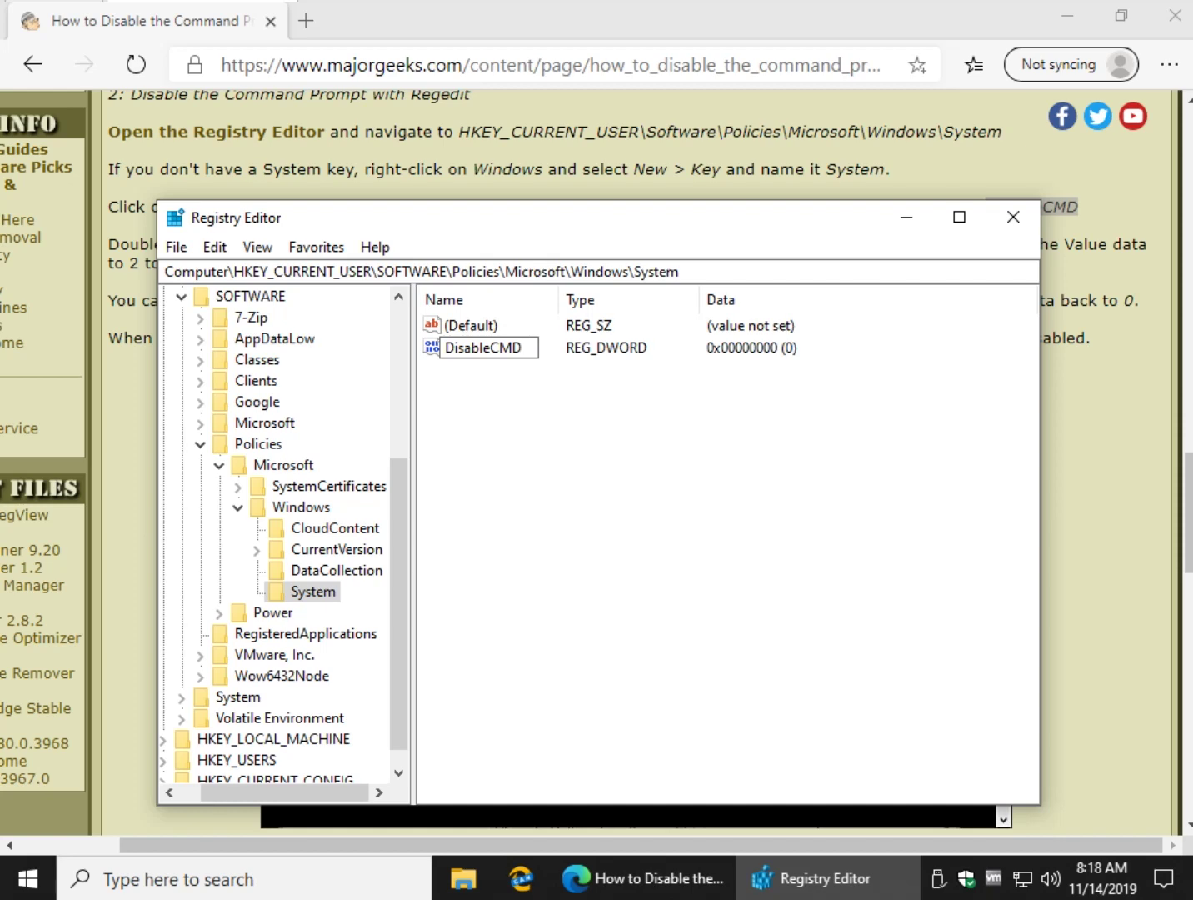
pyautogui.press('Return')
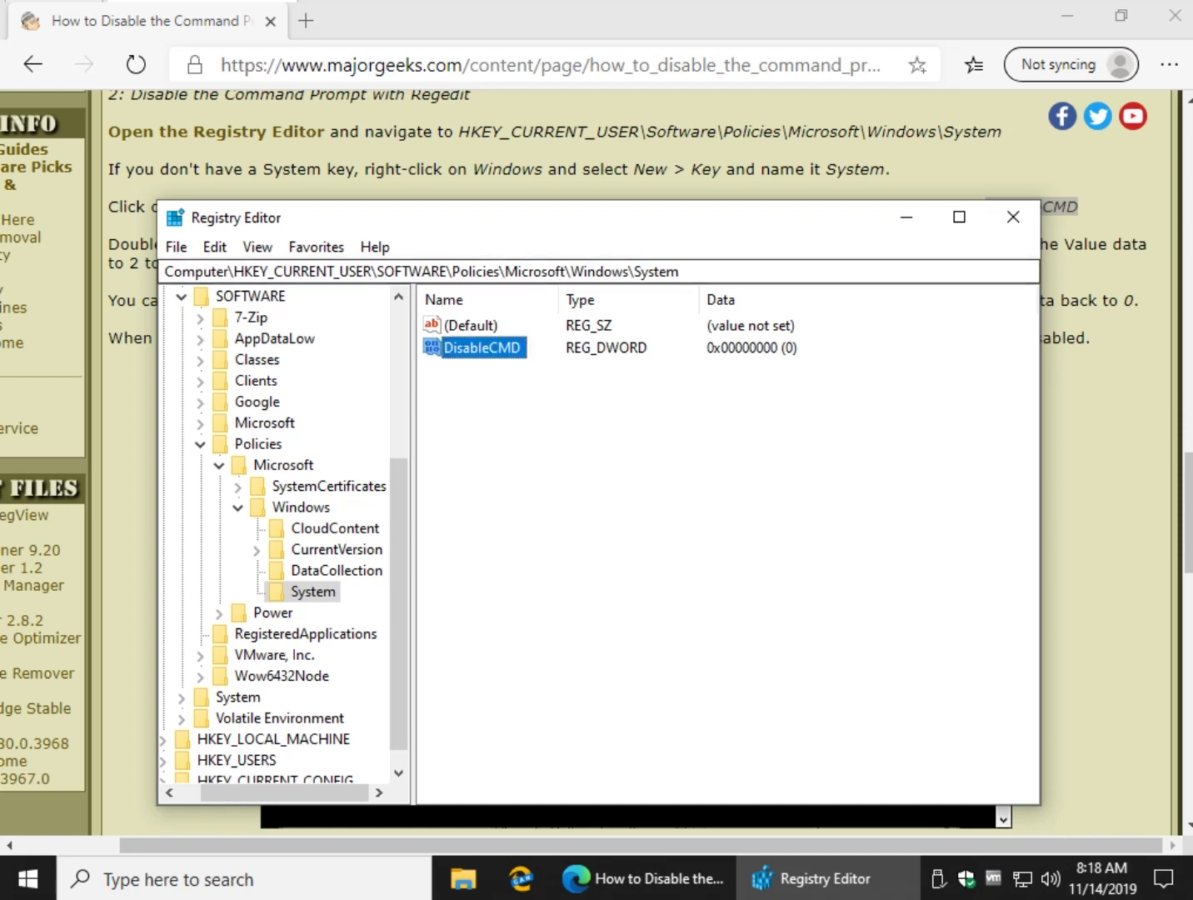
# Review the article's value data options, set DisableCMD to 1, and close the Registry Editor.
pyautogui.hotkey('alt', 'Tab')
pyautogui.scroll(-1, 637, 463)
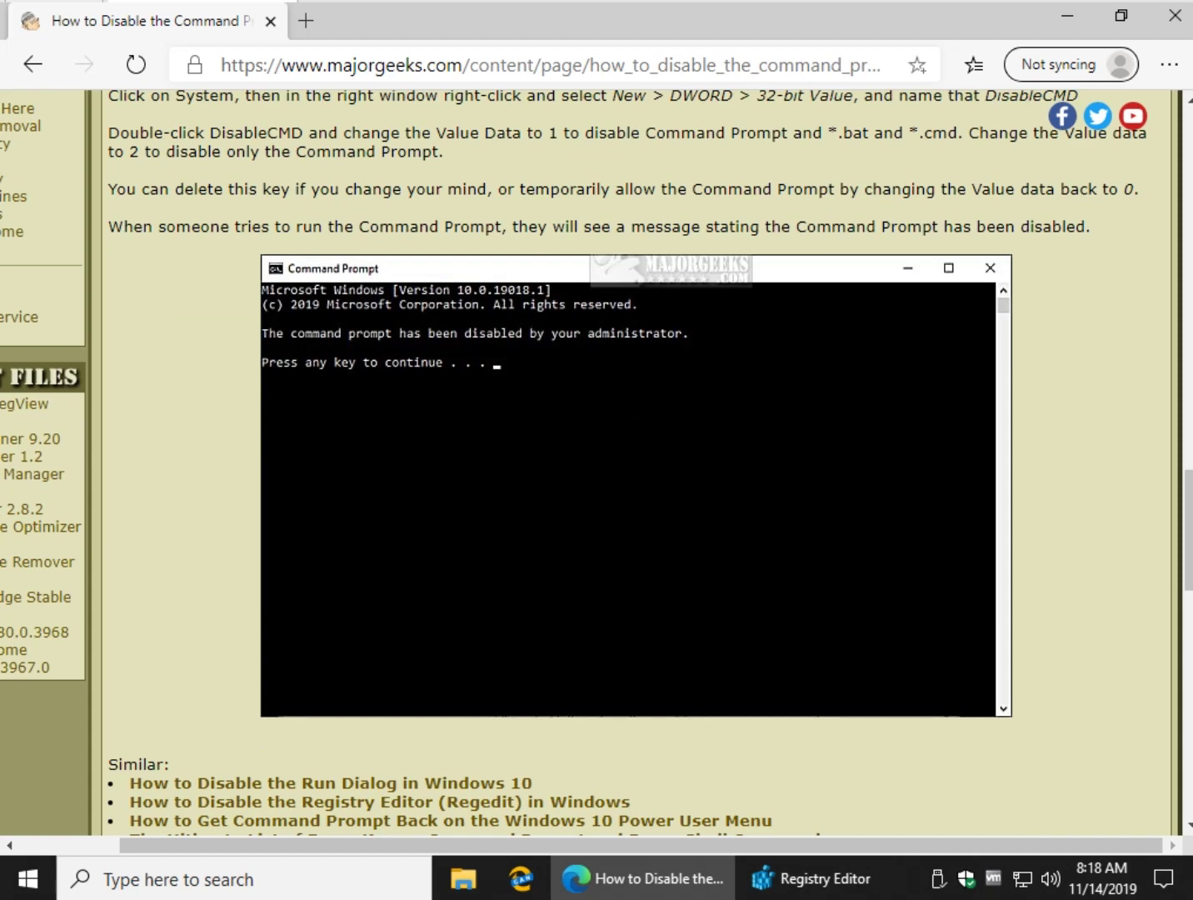
pyautogui.scroll(1, 597, 463)
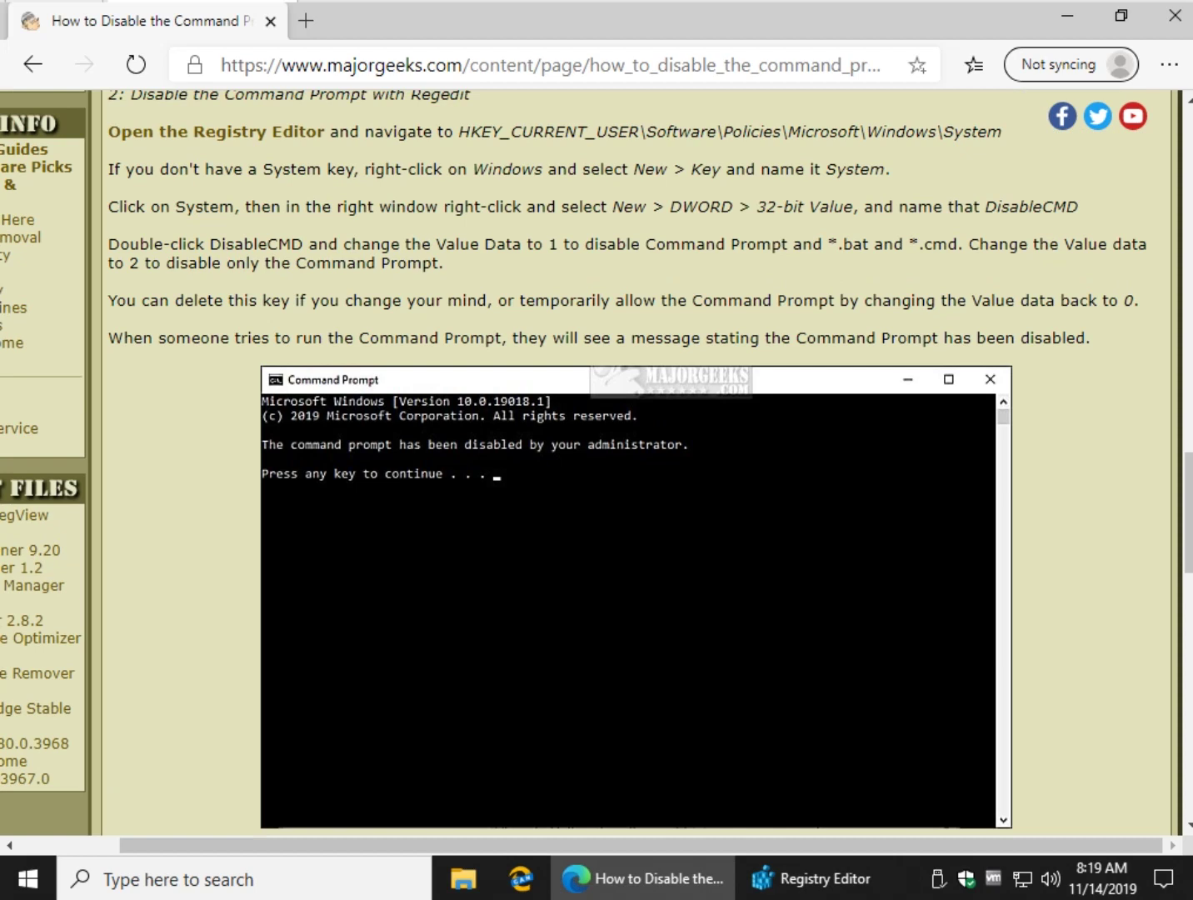
pyautogui.click(811, 878)
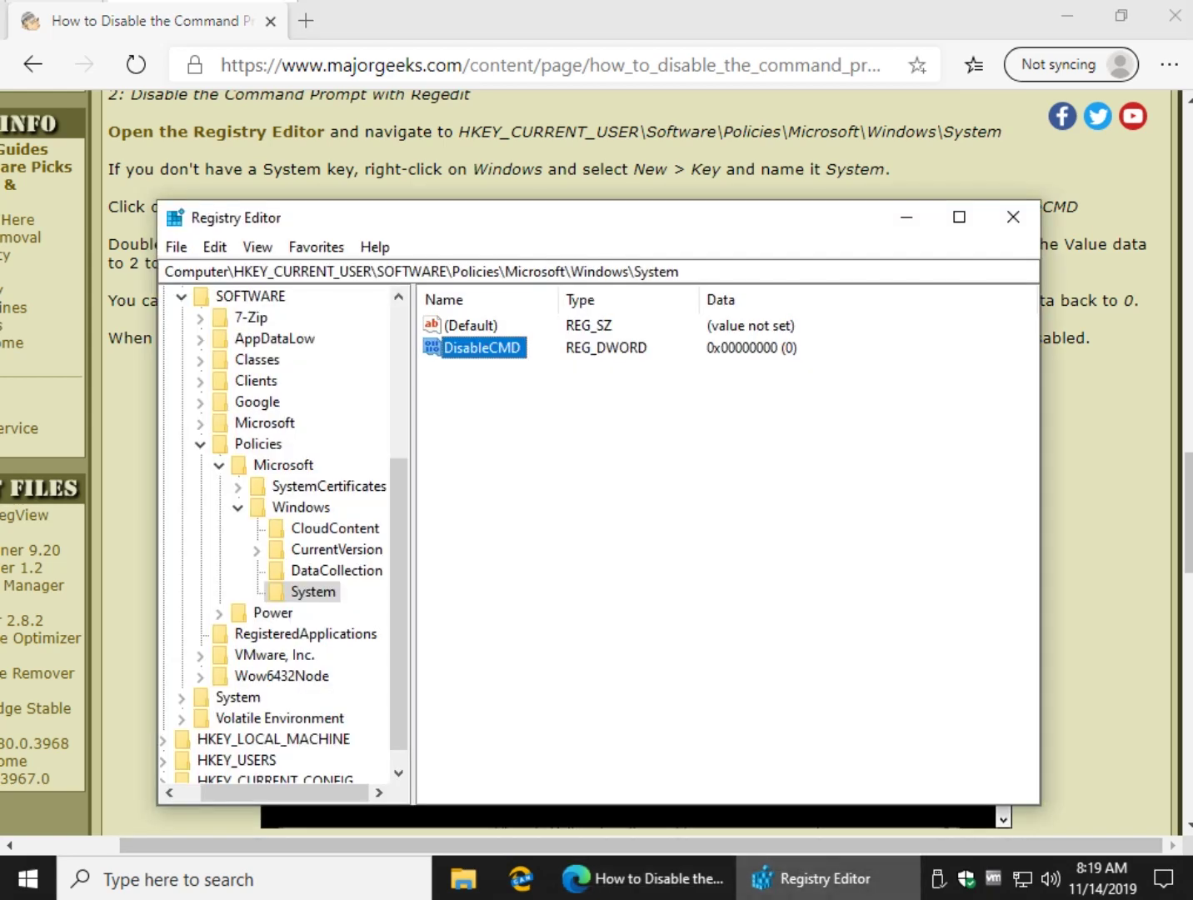
pyautogui.doubleClick(482, 349)
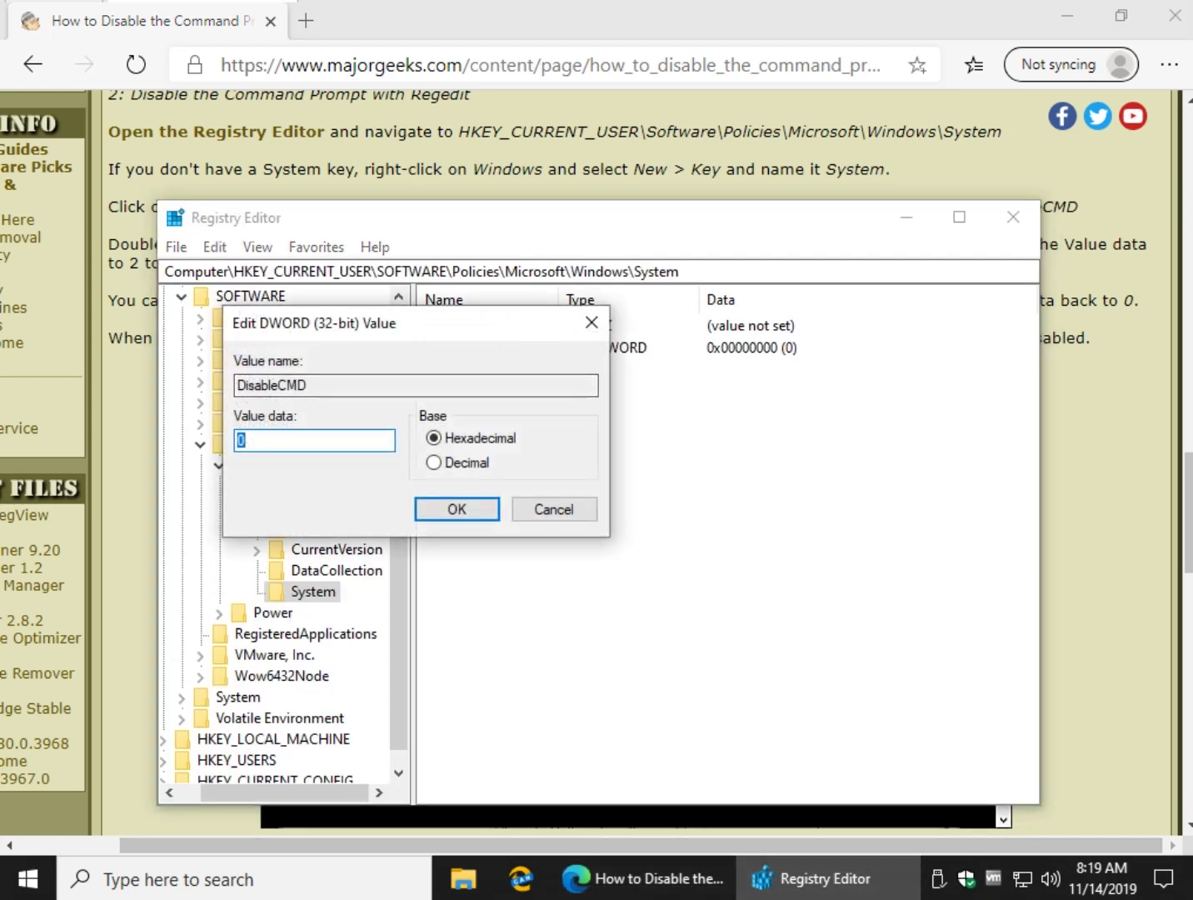
pyautogui.moveTo(375, 324); pyautogui.dragTo(613, 347)
pyautogui.write('1')
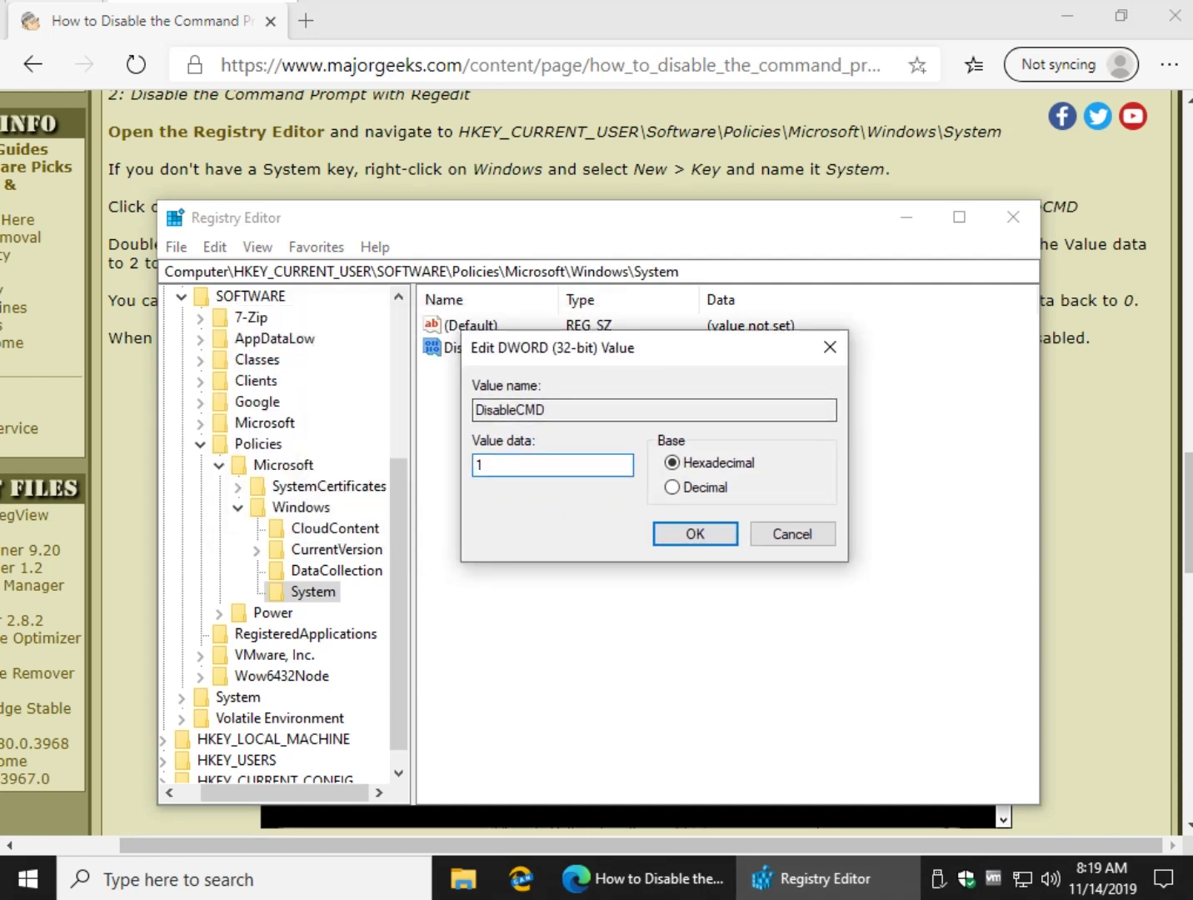
pyautogui.press('Return')
pyautogui.click(1013, 215)
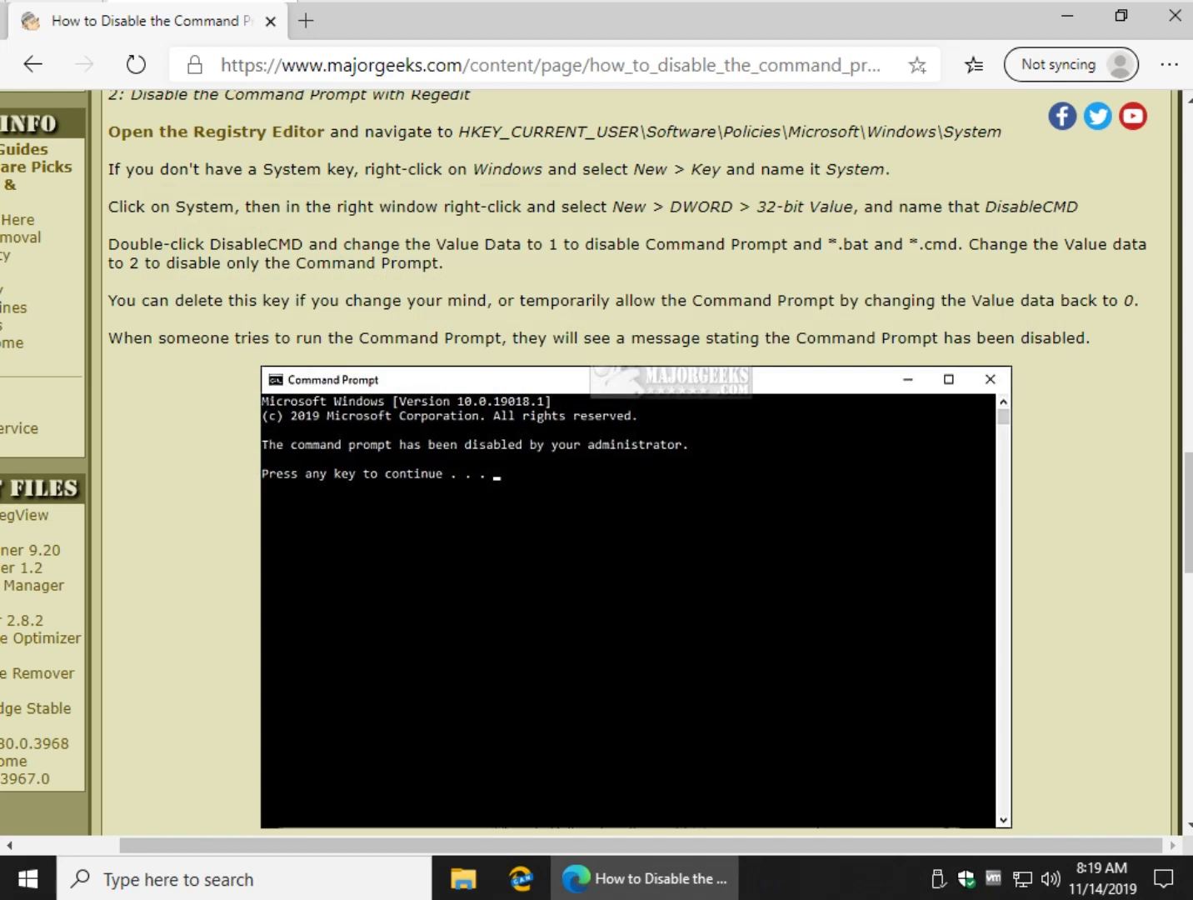
# Run cmd to check Command Prompt access with DisableCMD set to 1, and close its window.
pyautogui.press('super+r')
pyautogui.write('cmd')
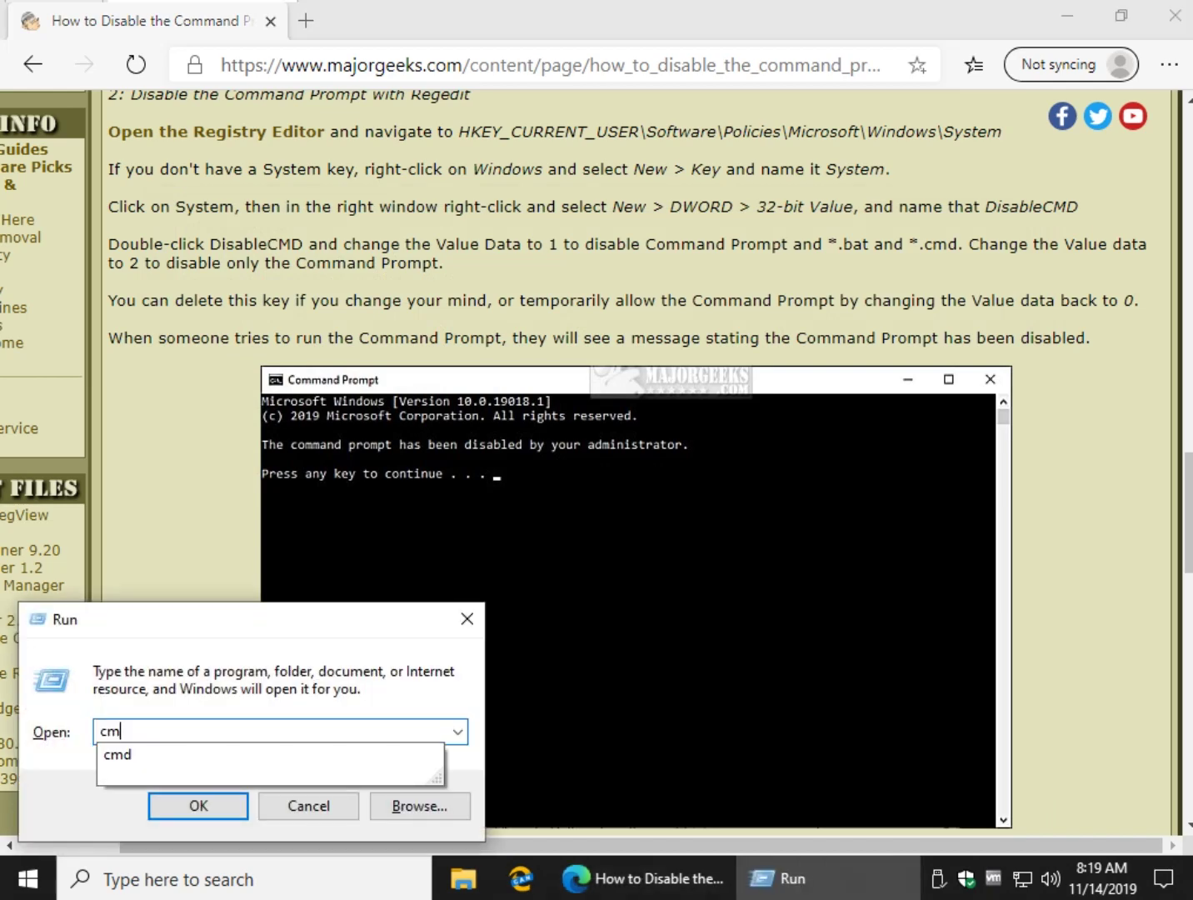
pyautogui.press('Return')
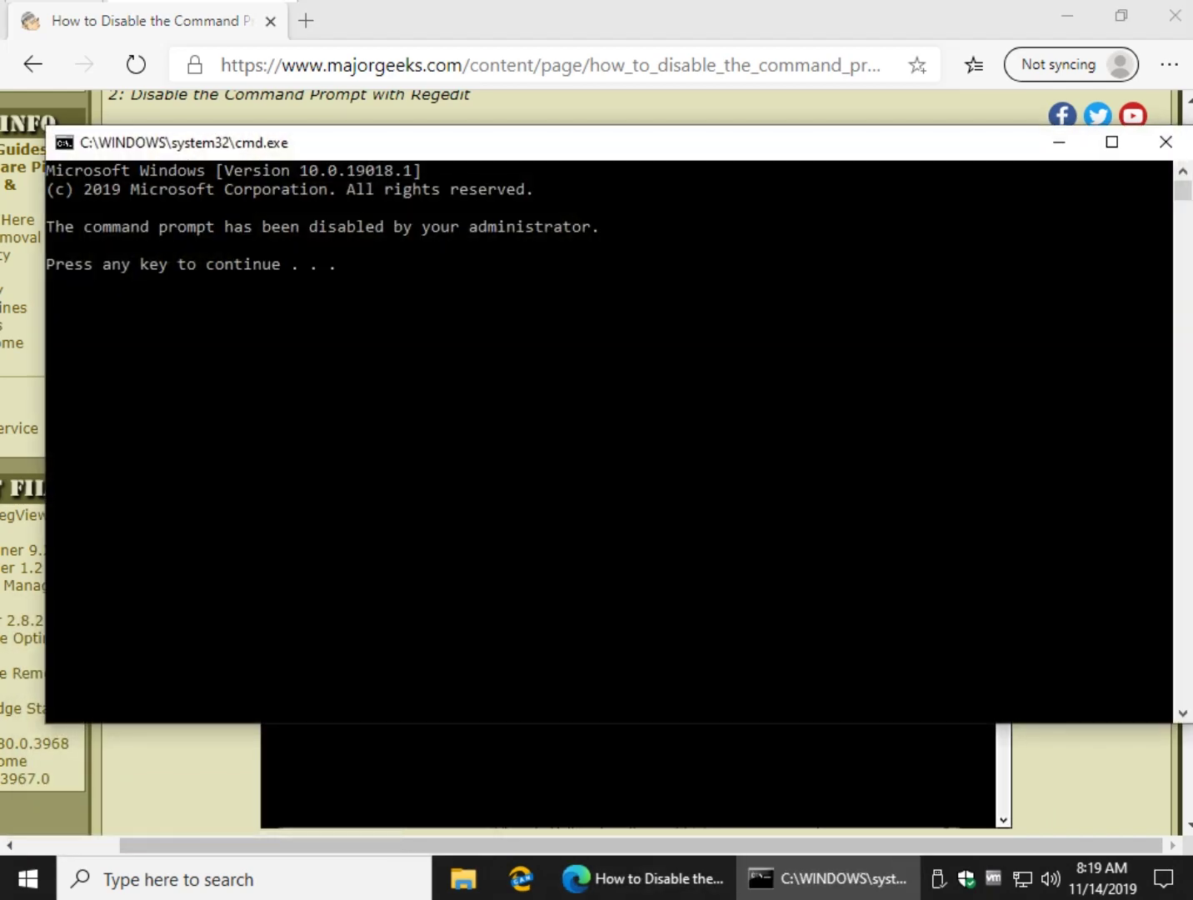
pyautogui.click(1167, 142)
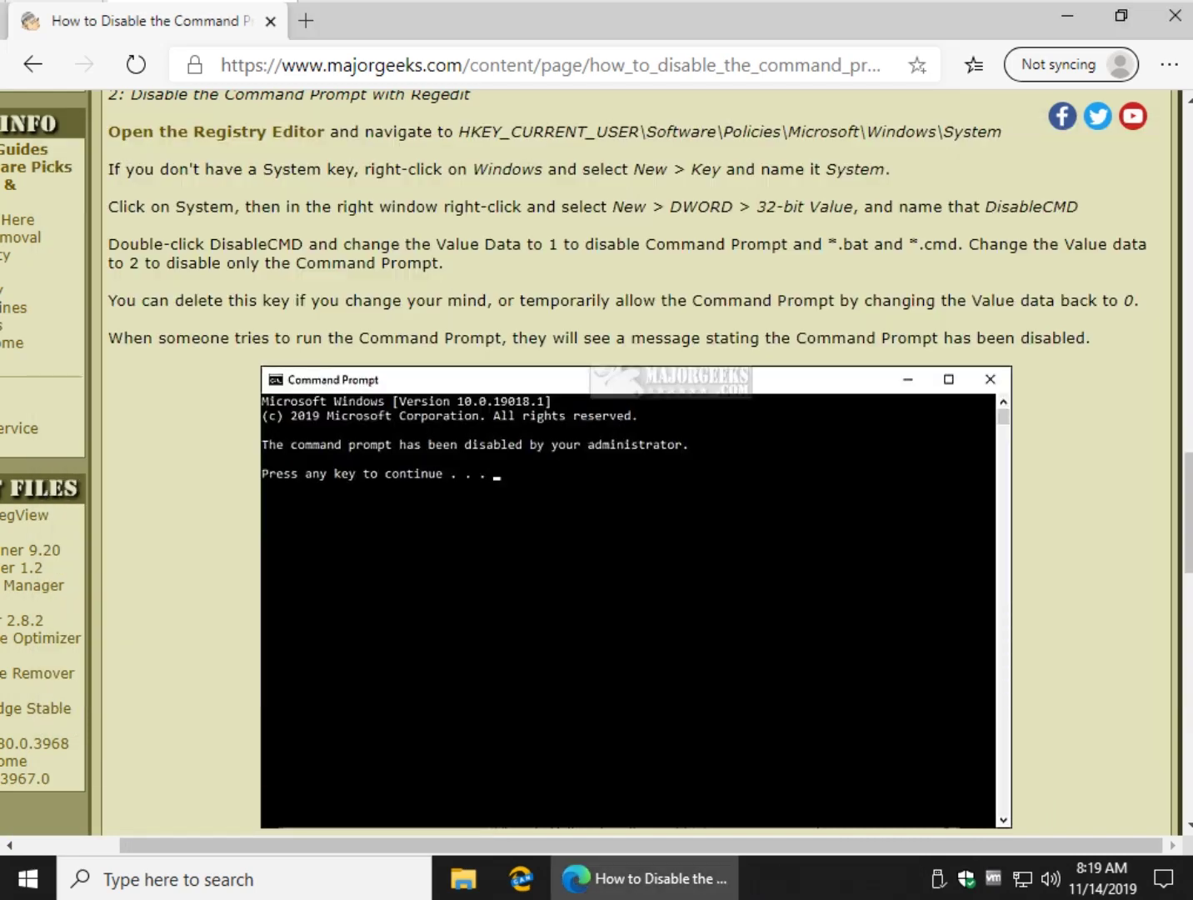
# Reopen the Registry Editor by running regedit and approve the User Account Control request.
pyautogui.press('super+r')
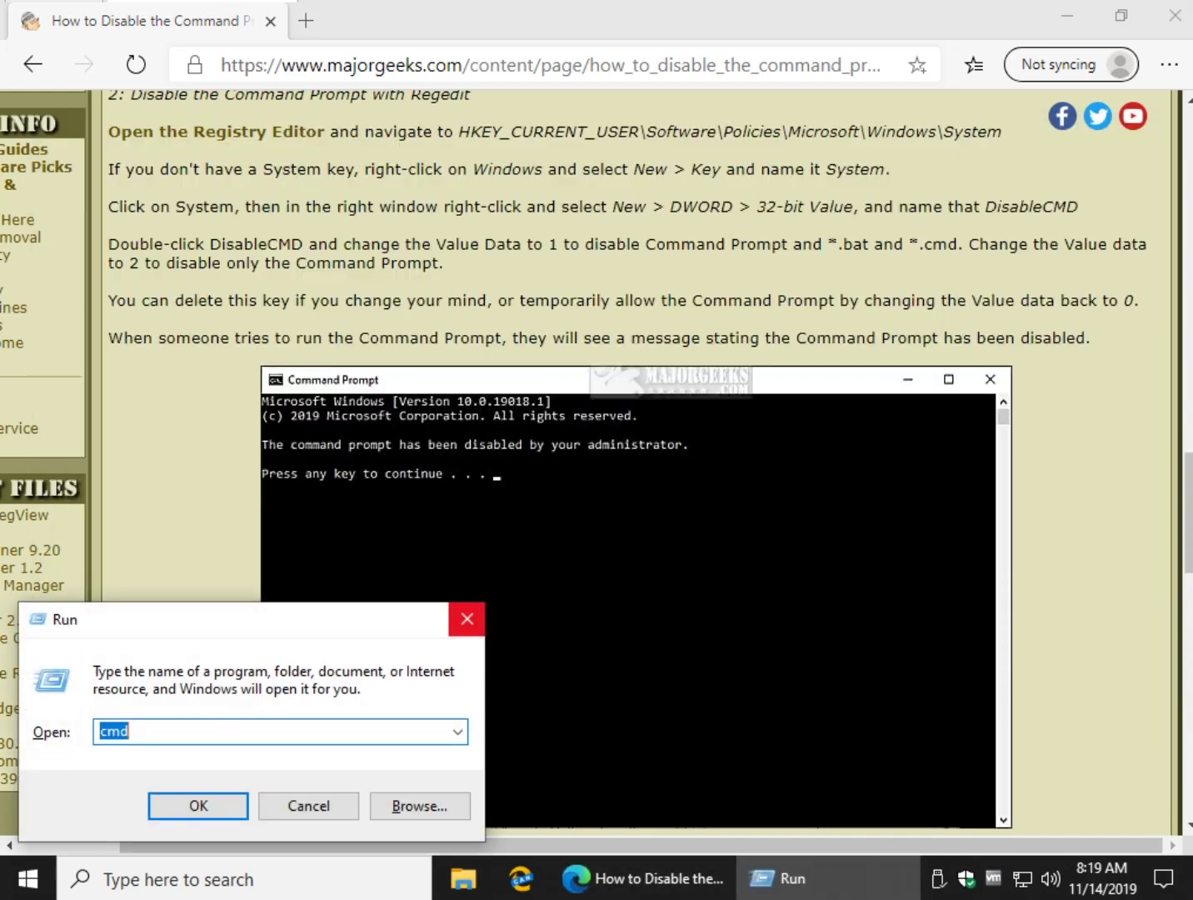
pyautogui.write('rege')
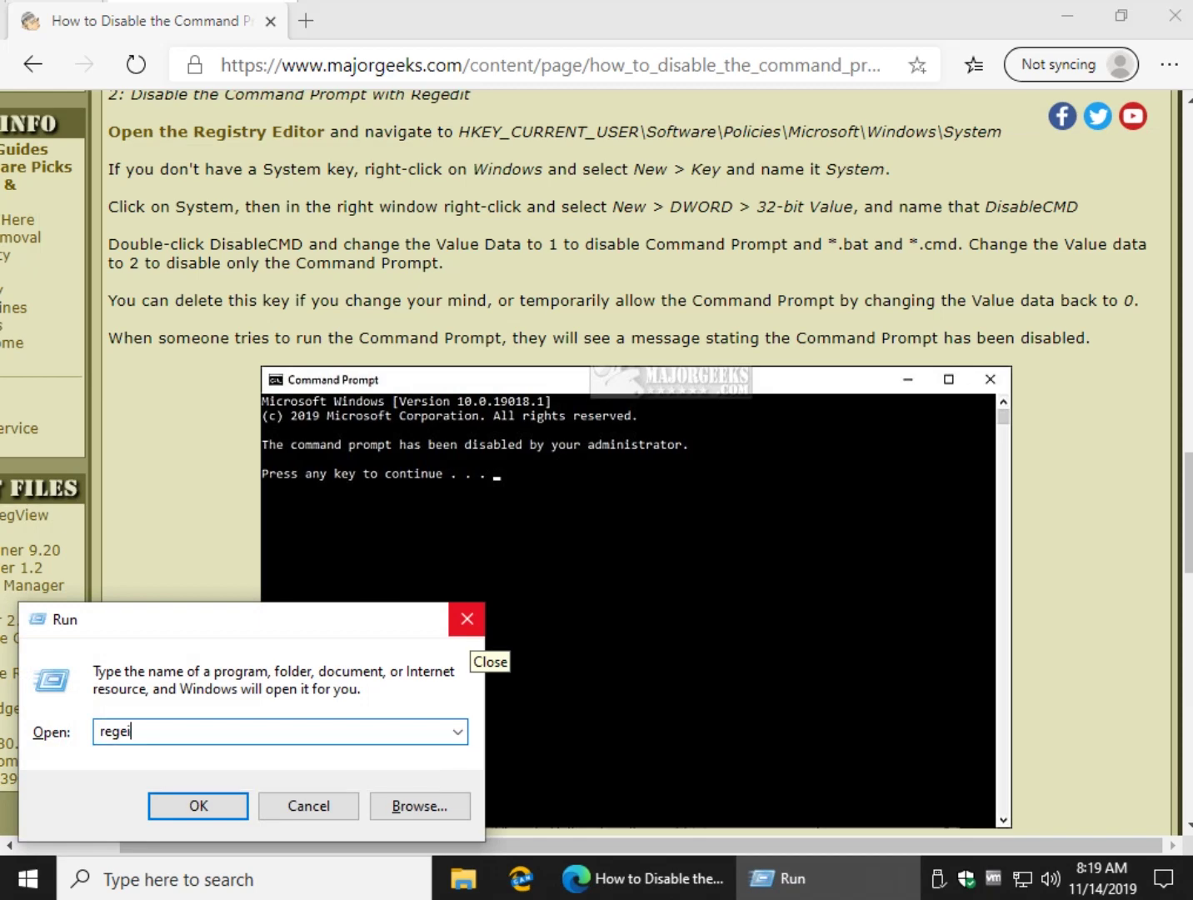
pyautogui.write('dit')
pyautogui.press('Return')
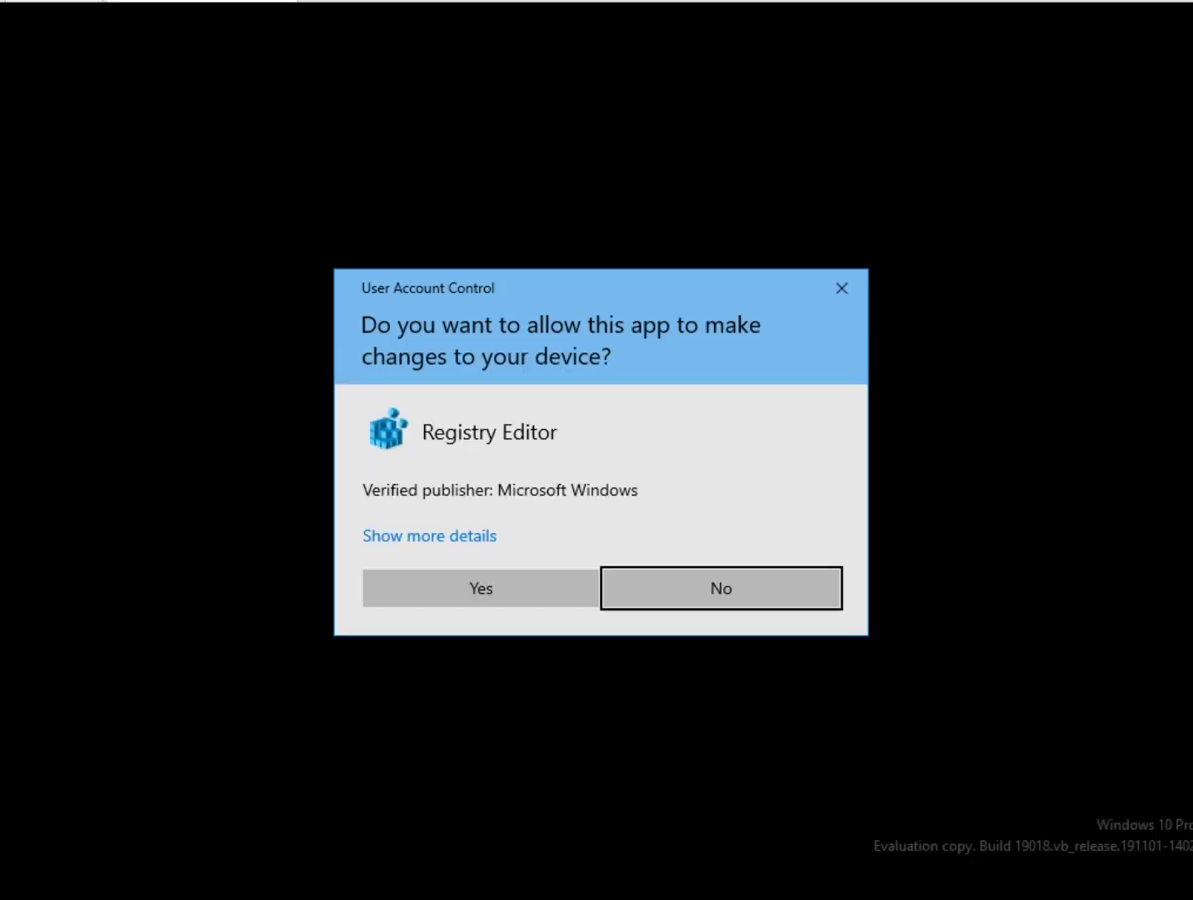
pyautogui.click(479, 589)
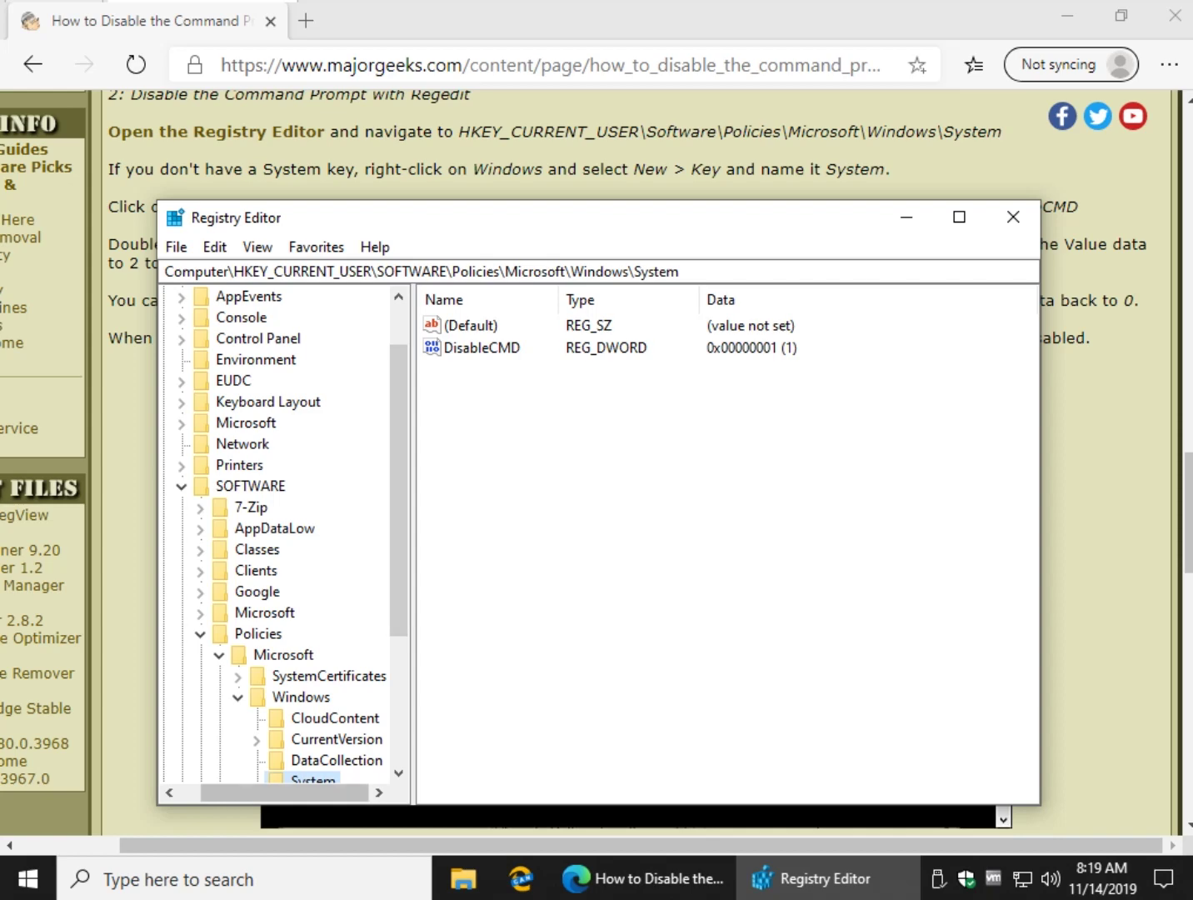
# Set the DisableCMD value in the System key under Policies\Microsoft\Windows to 0.
pyautogui.scroll(-2, 275, 541)
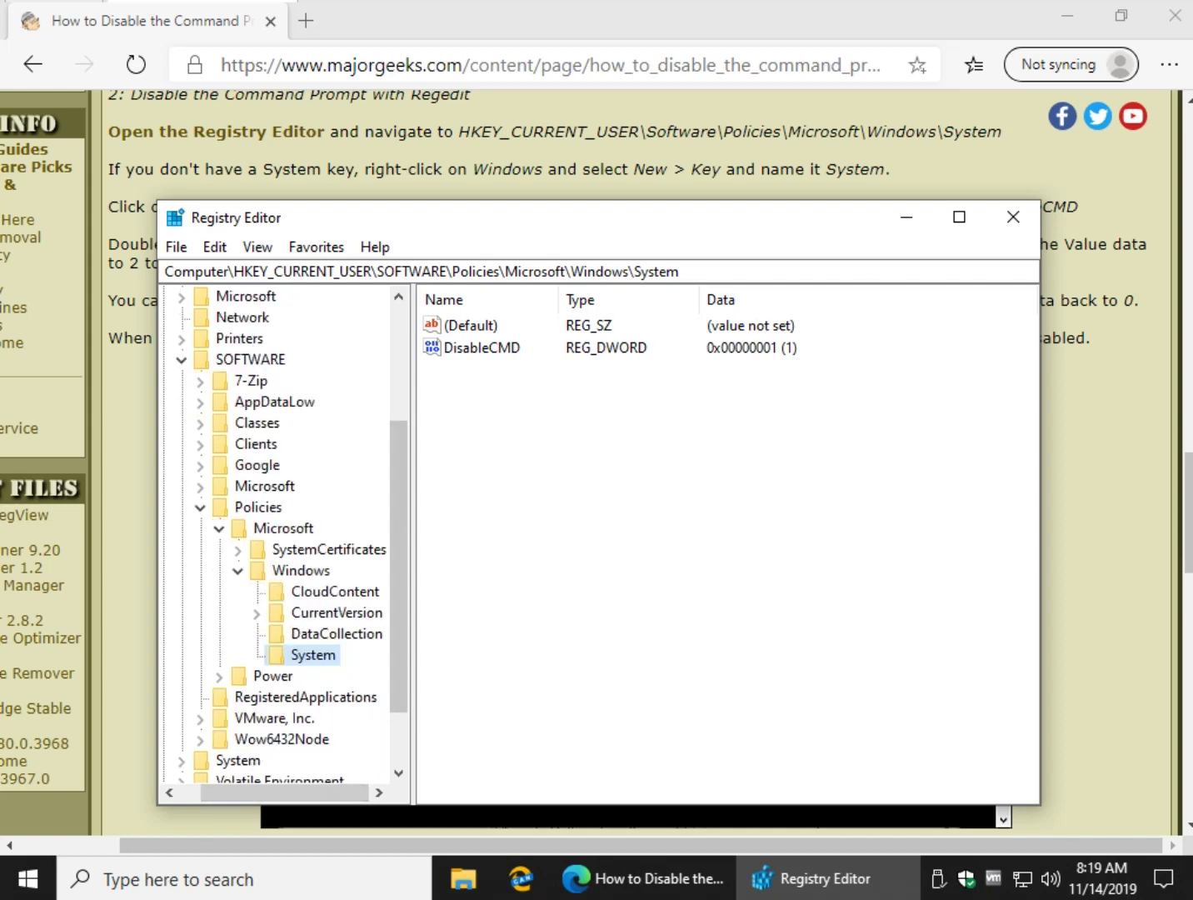
pyautogui.doubleClick(481, 348)
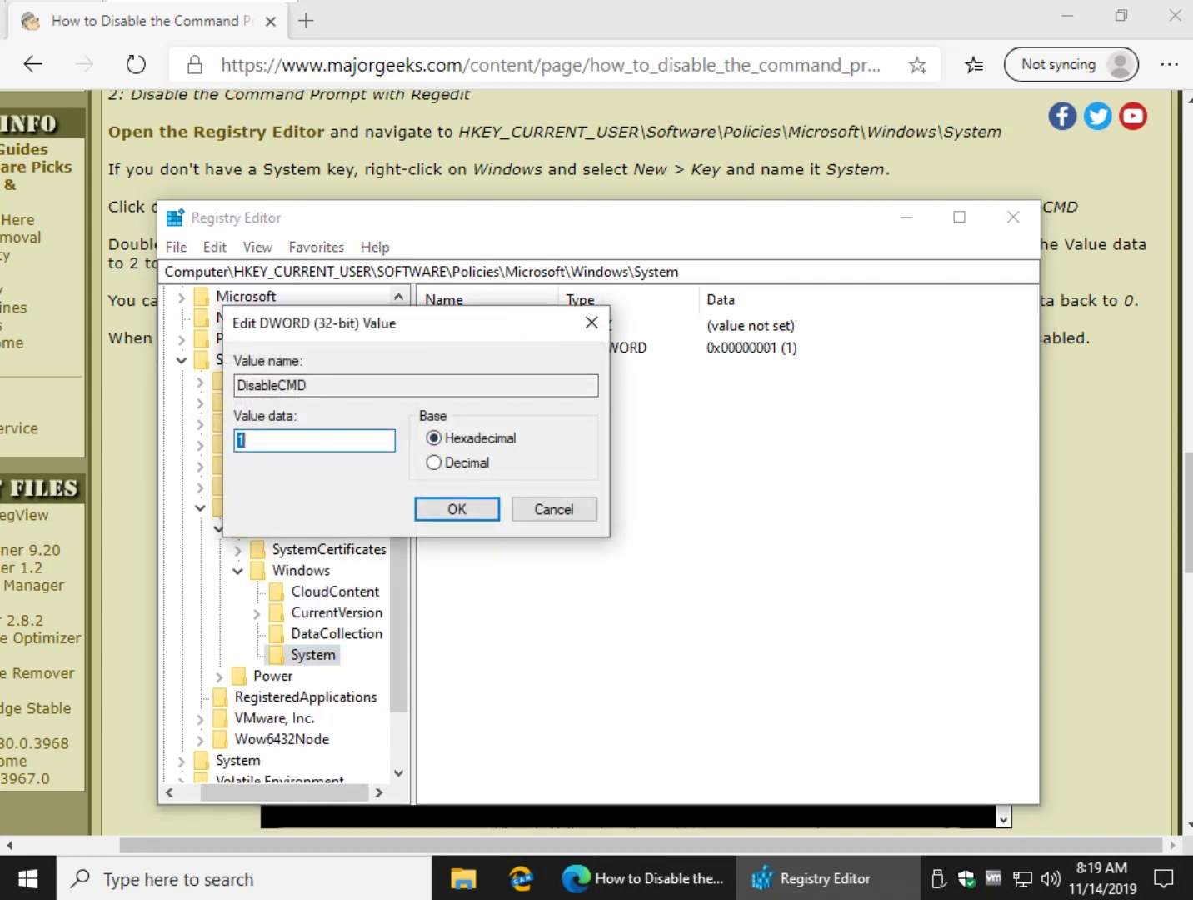
pyautogui.write('0')
pyautogui.press('Return')
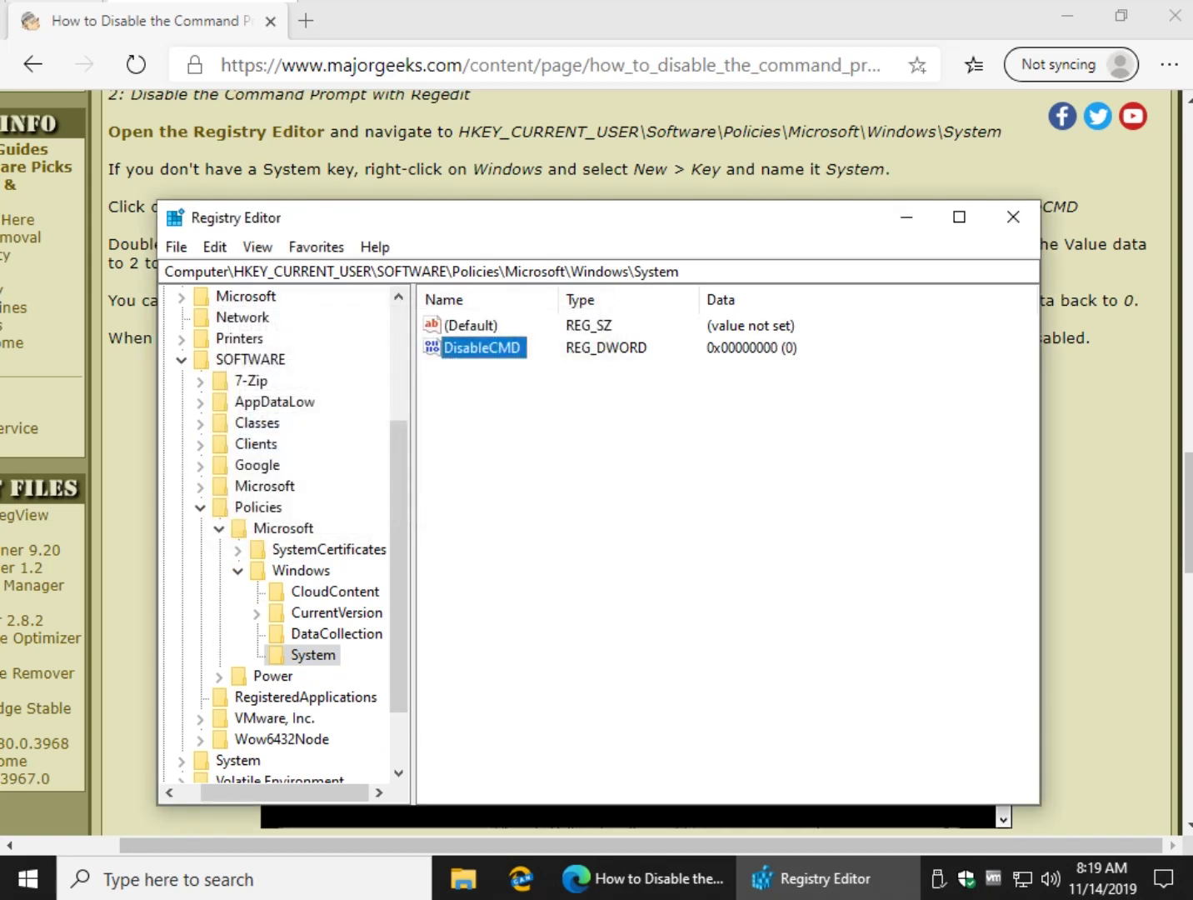
# Run cmd to check Command Prompt access with DisableCMD set to 0, and close its window.
pyautogui.press('super+r')
pyautogui.write('cmd')
pyautogui.press('Return')
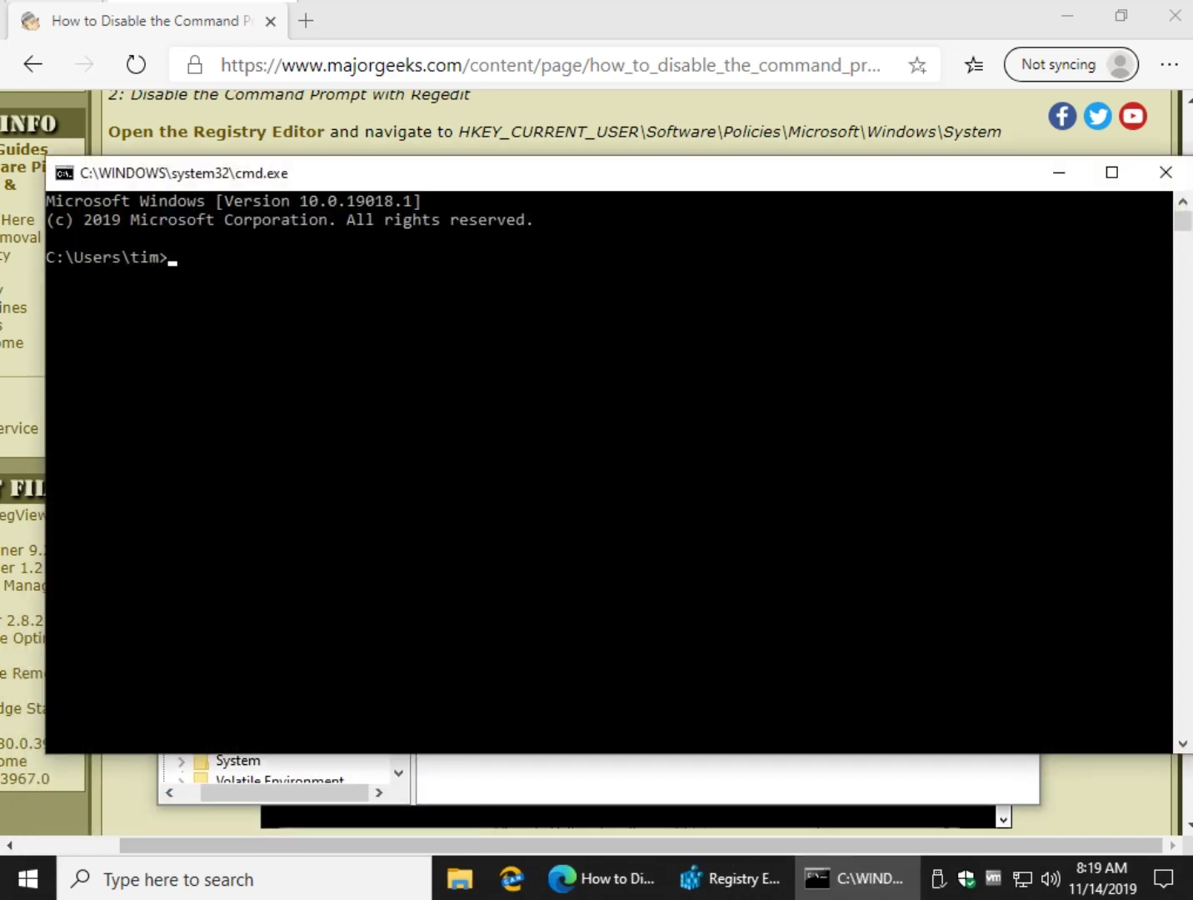
pyautogui.click(1166, 172)
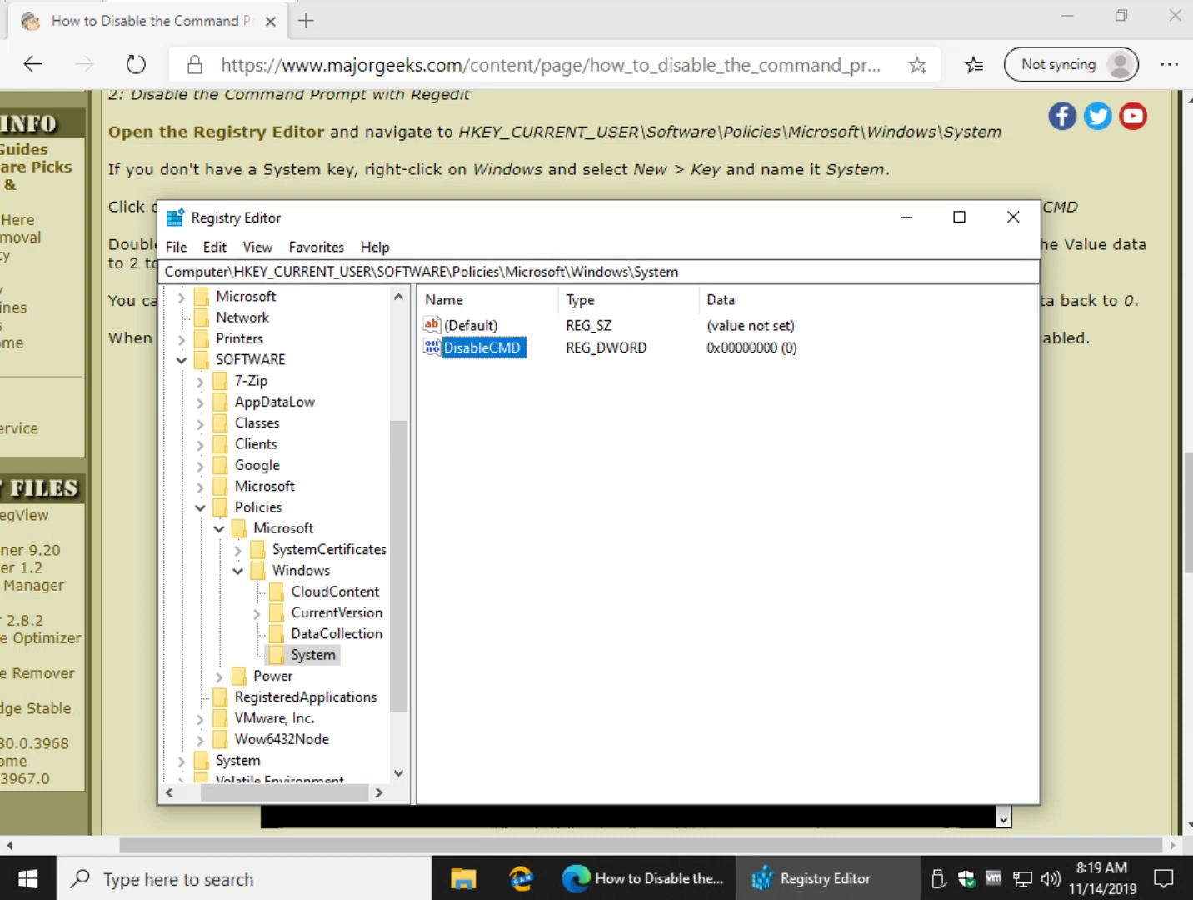
# Delete the System key under HKEY_CURRENT_USER\SOFTWARE\Policies\Microsoft\Windows and close the Registry Editor.
pyautogui.click(311, 656)
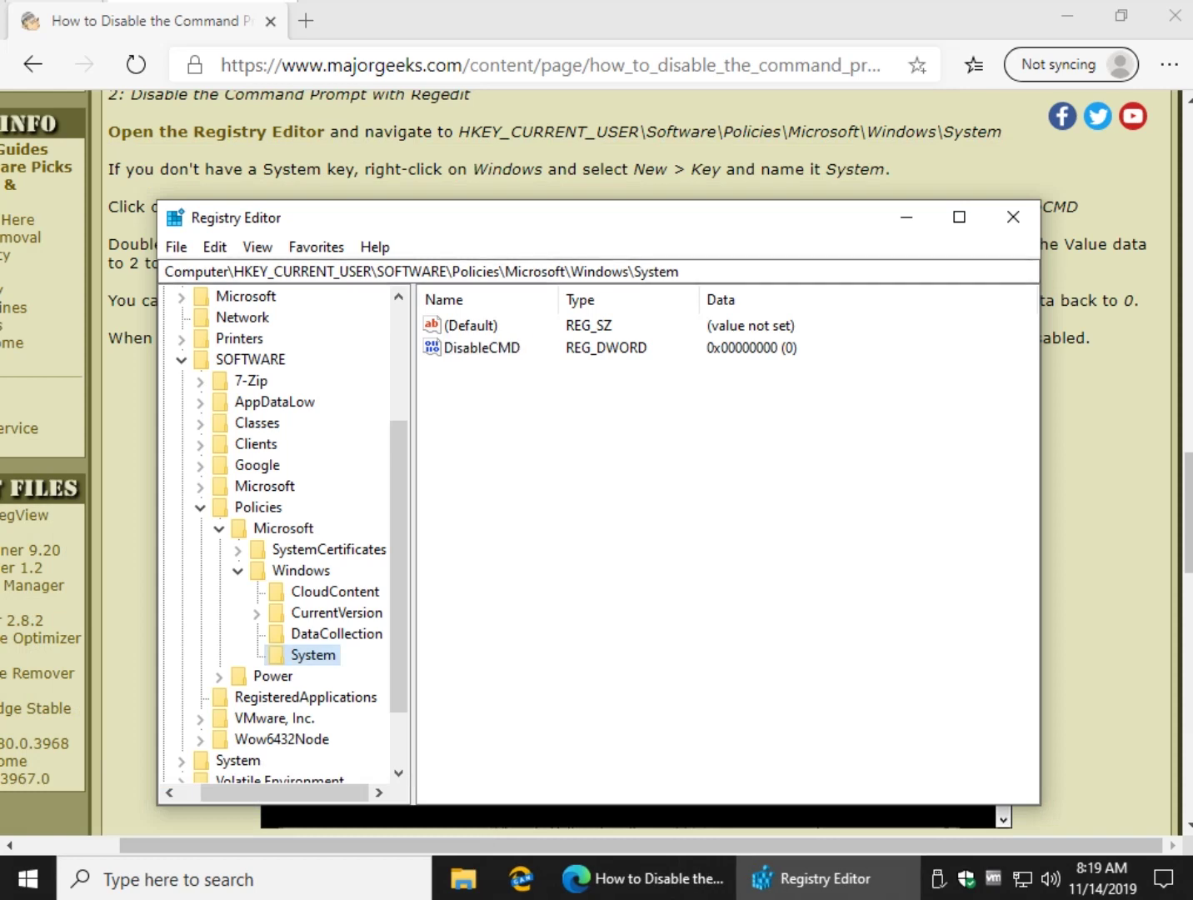
pyautogui.click(335, 632)
pyautogui.click(312, 655)
pyautogui.press('Delete')
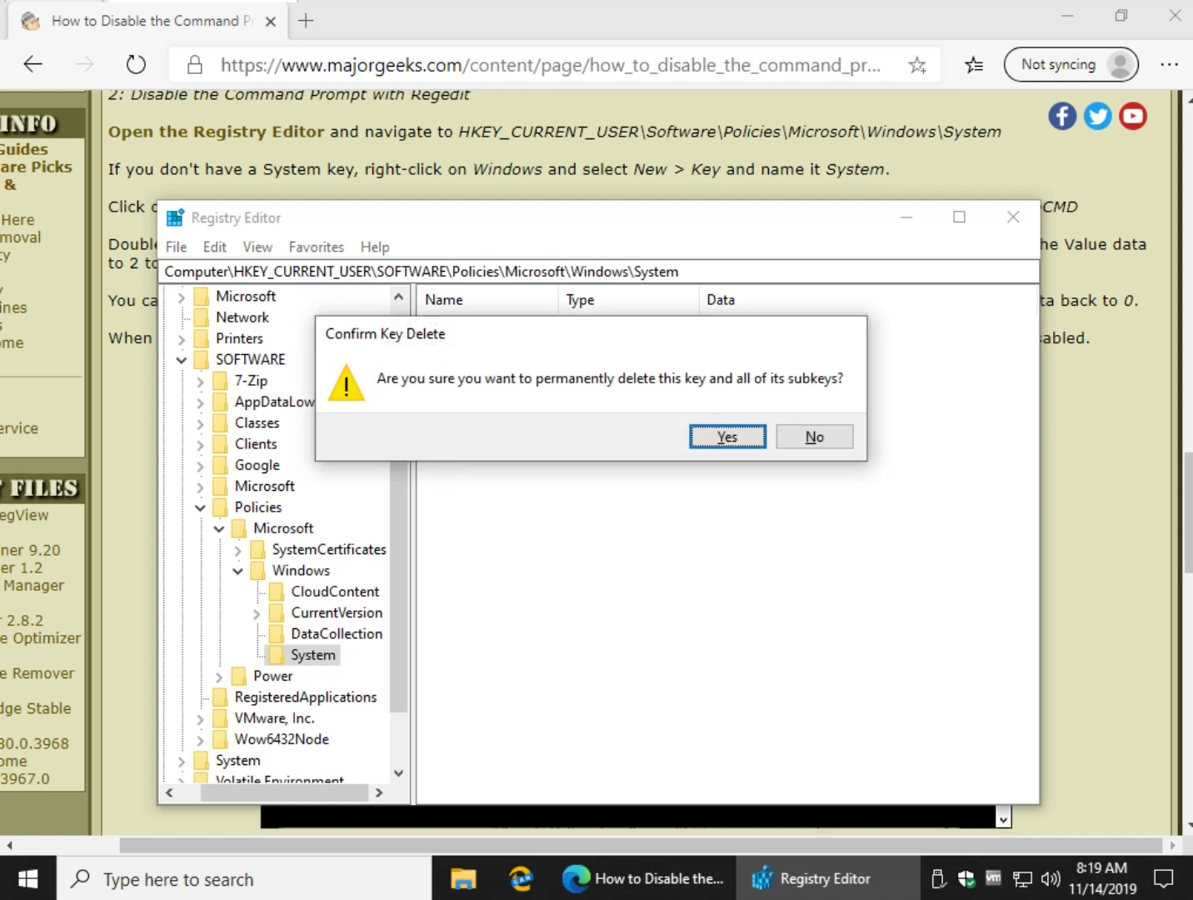
pyautogui.press('Return')
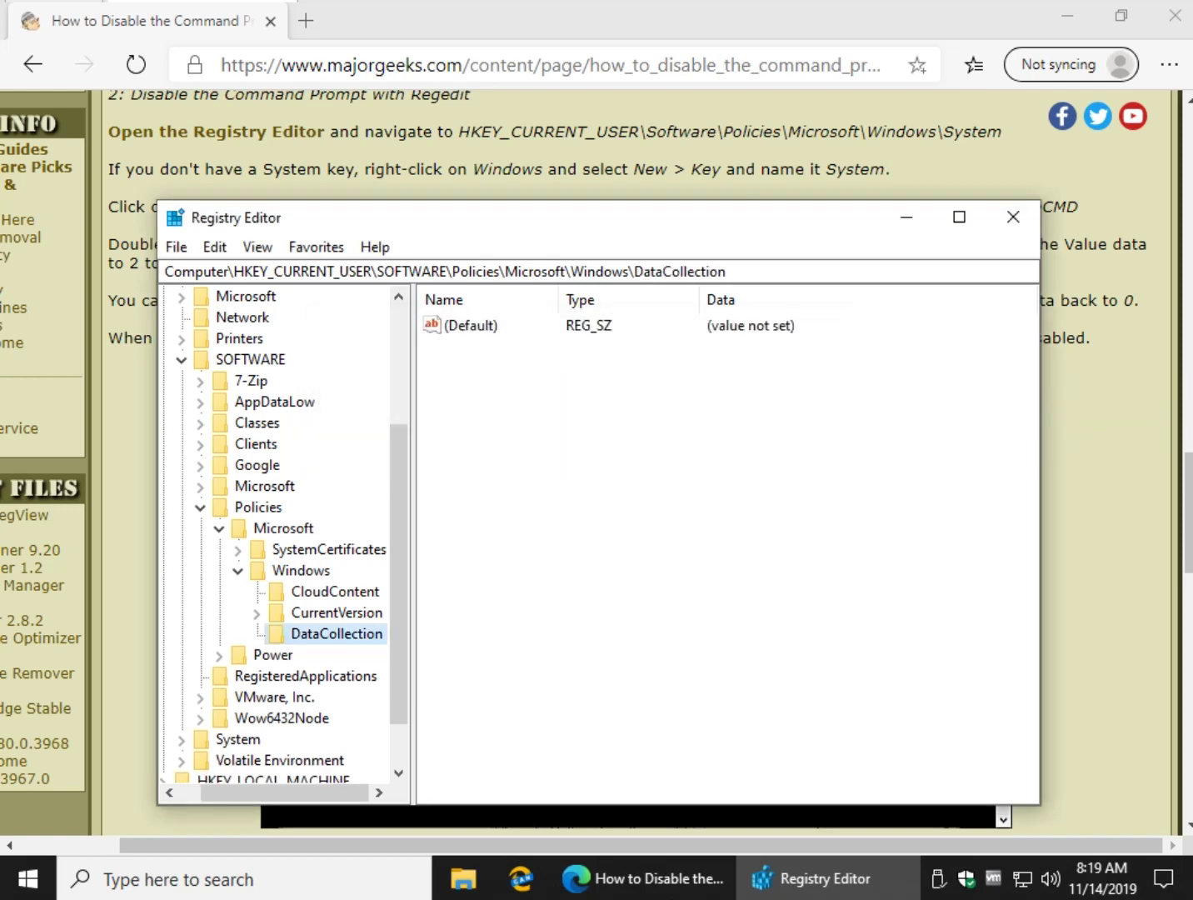
pyautogui.click(1013, 217)
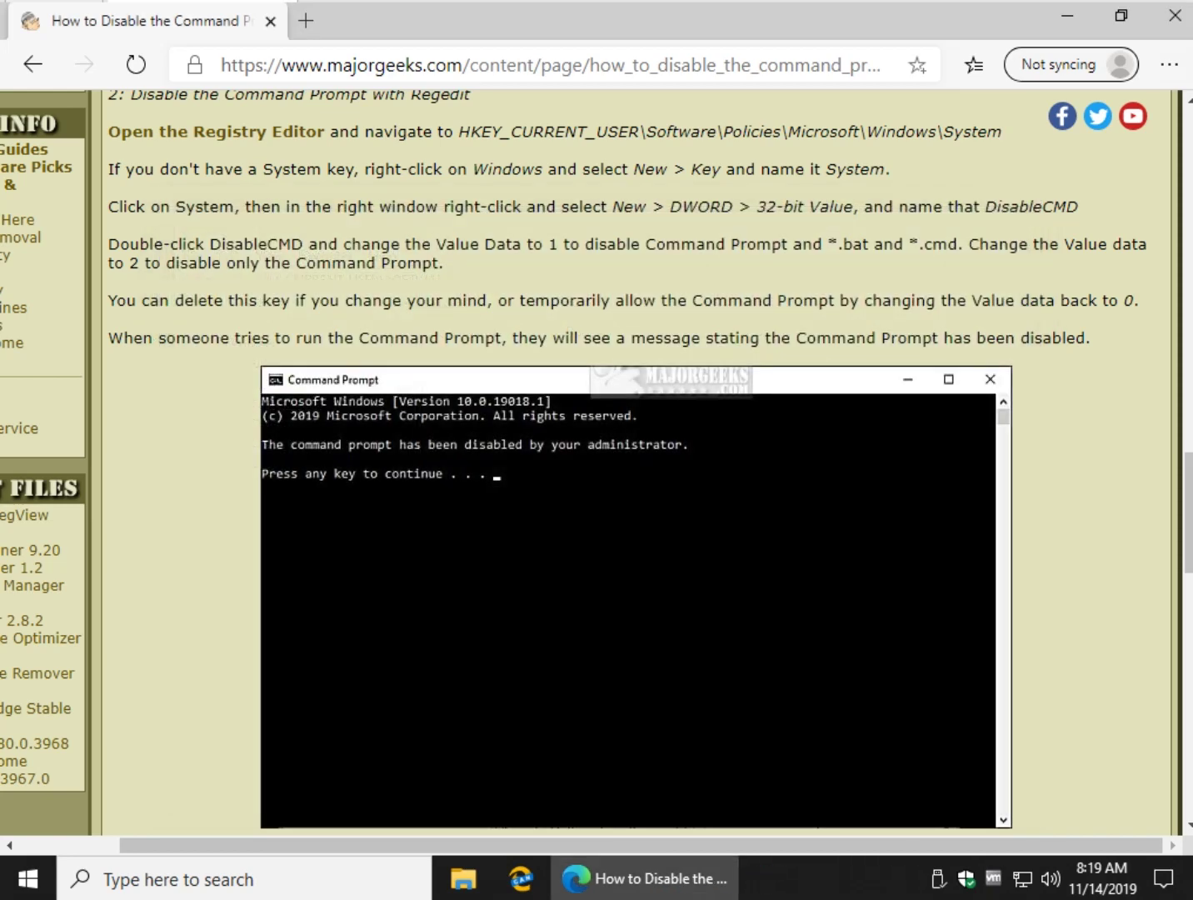
pyautogui.click(166, 879)
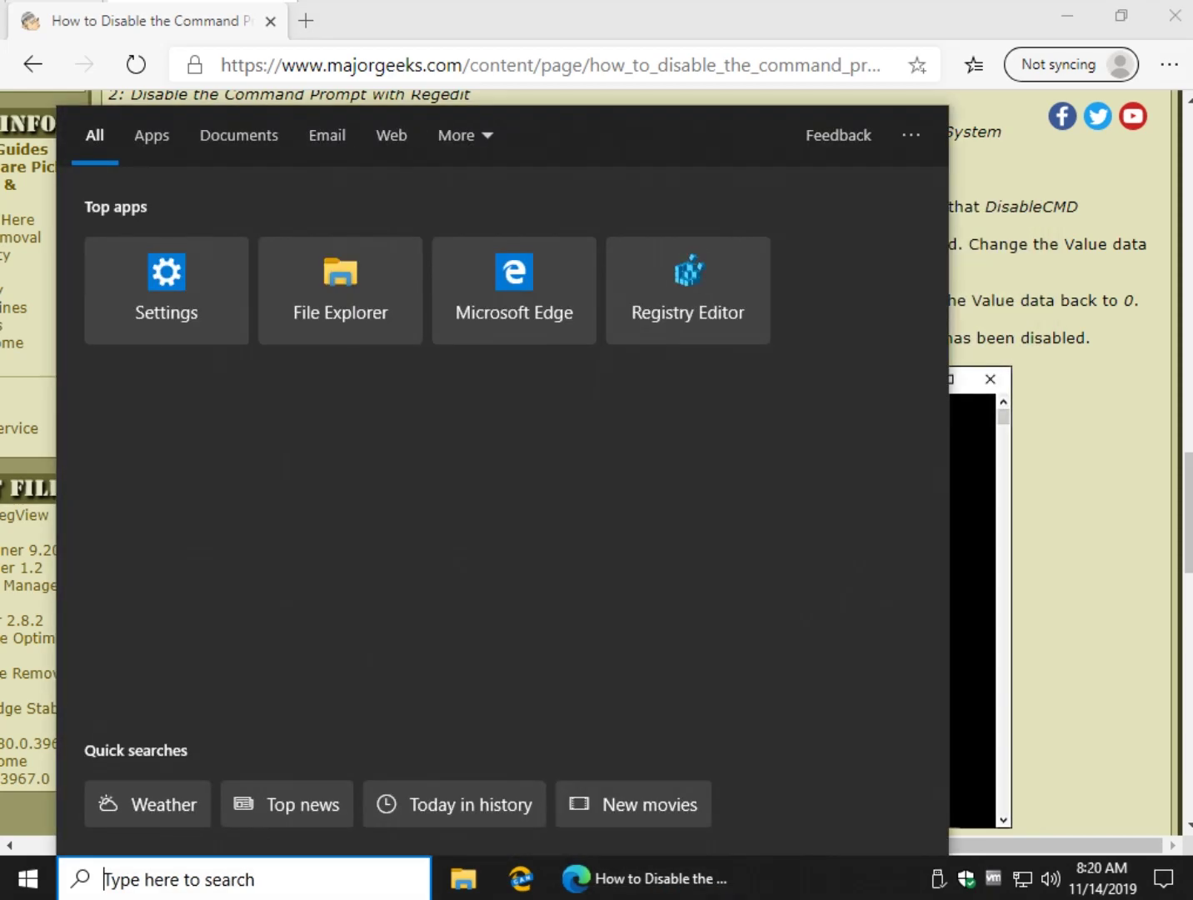
pyautogui.press('super')
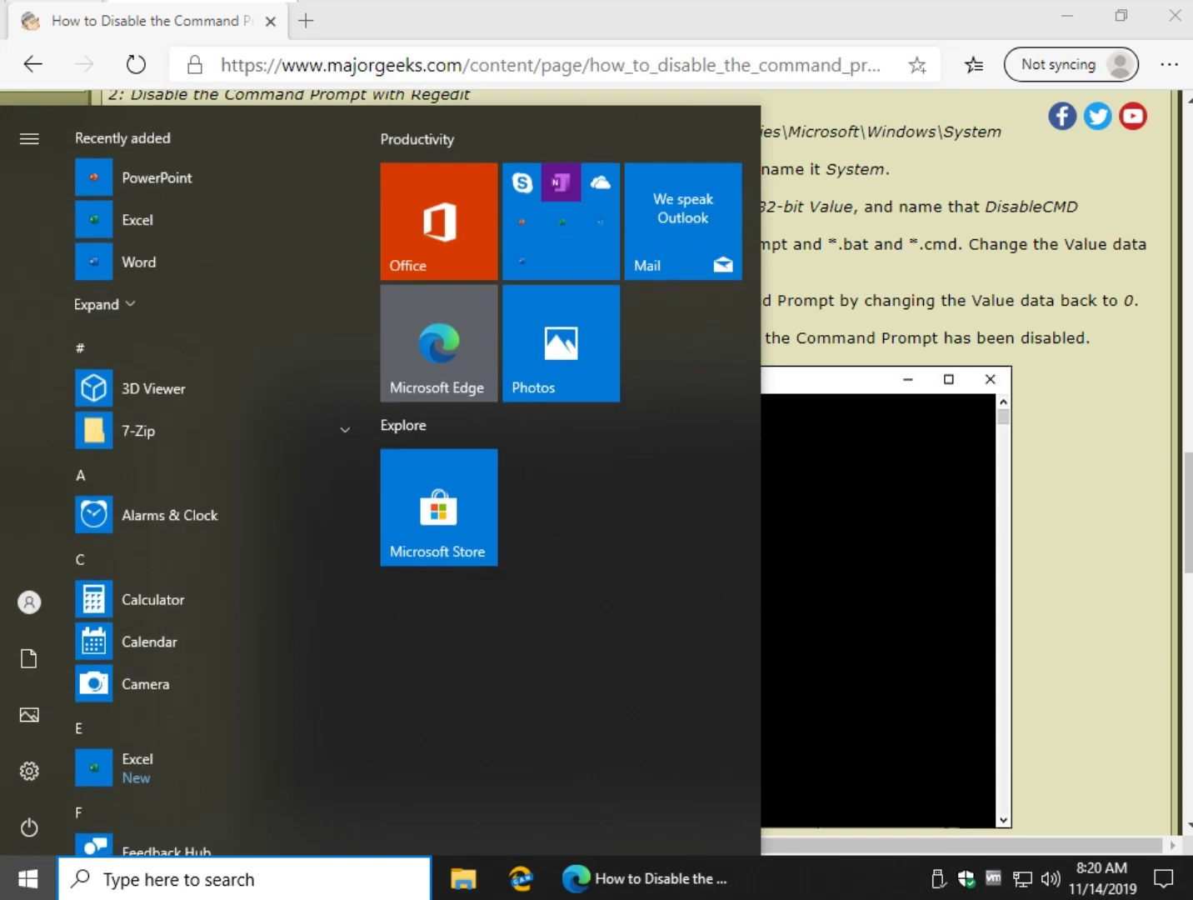
pyautogui.press('Escape')
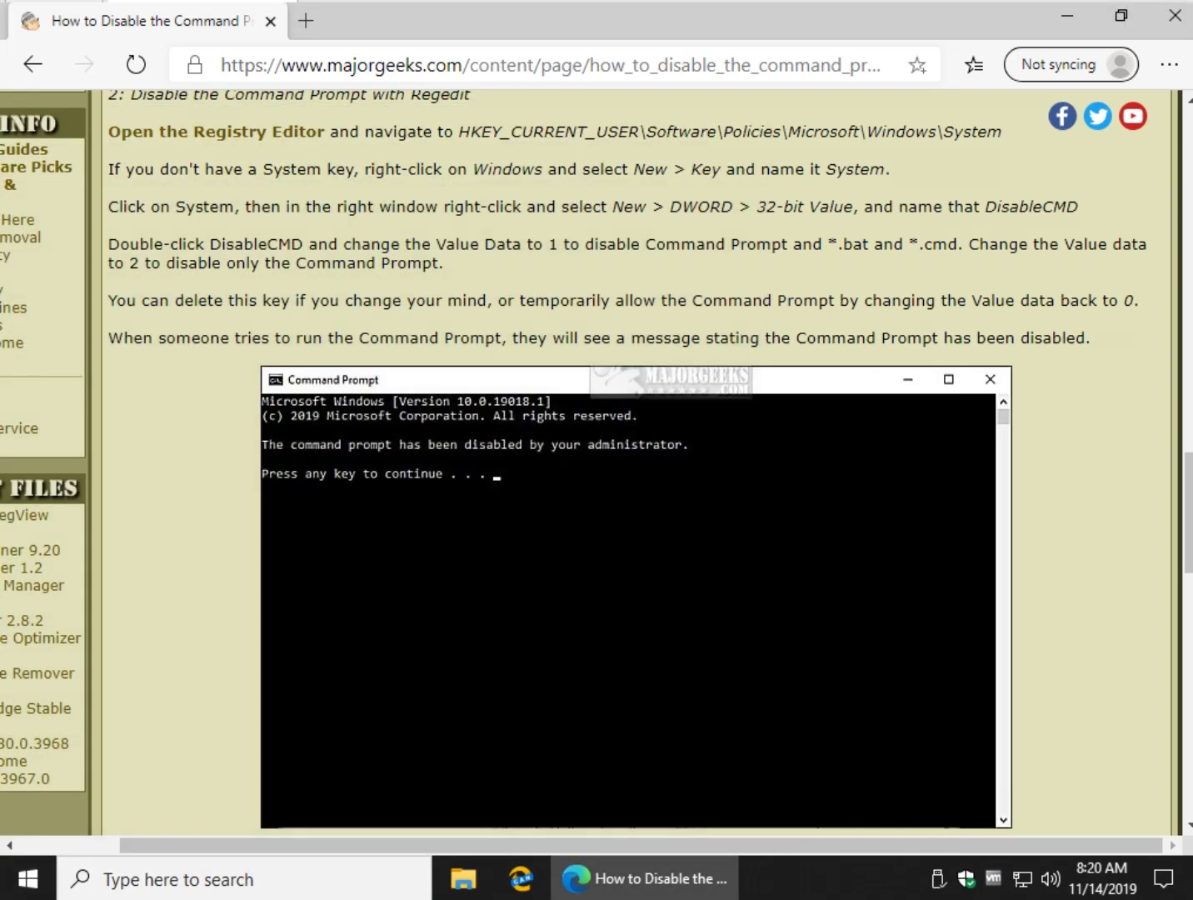
# Run cmd again to check Command Prompt access without the System key, and close its window.
pyautogui.press('super+r')
pyautogui.press('Return')
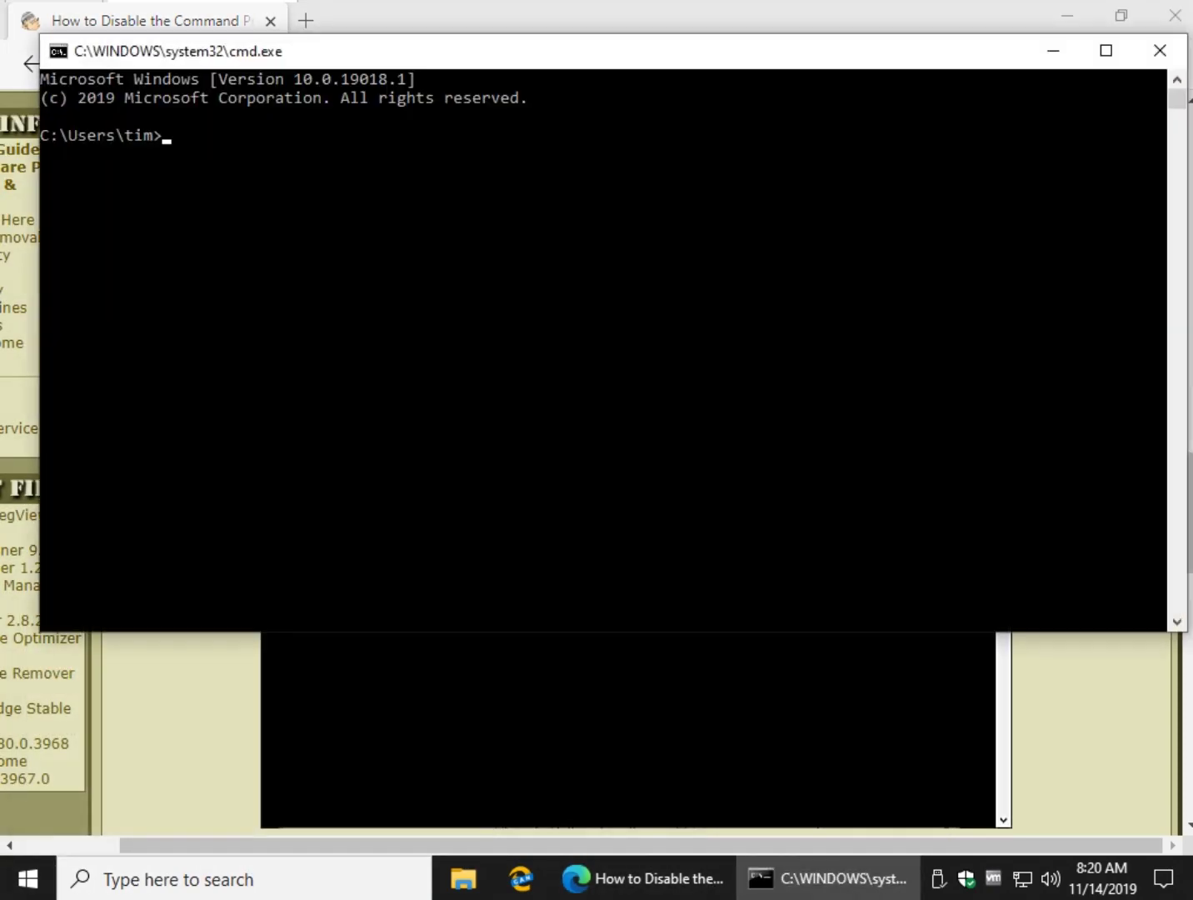
pyautogui.click(1159, 51)
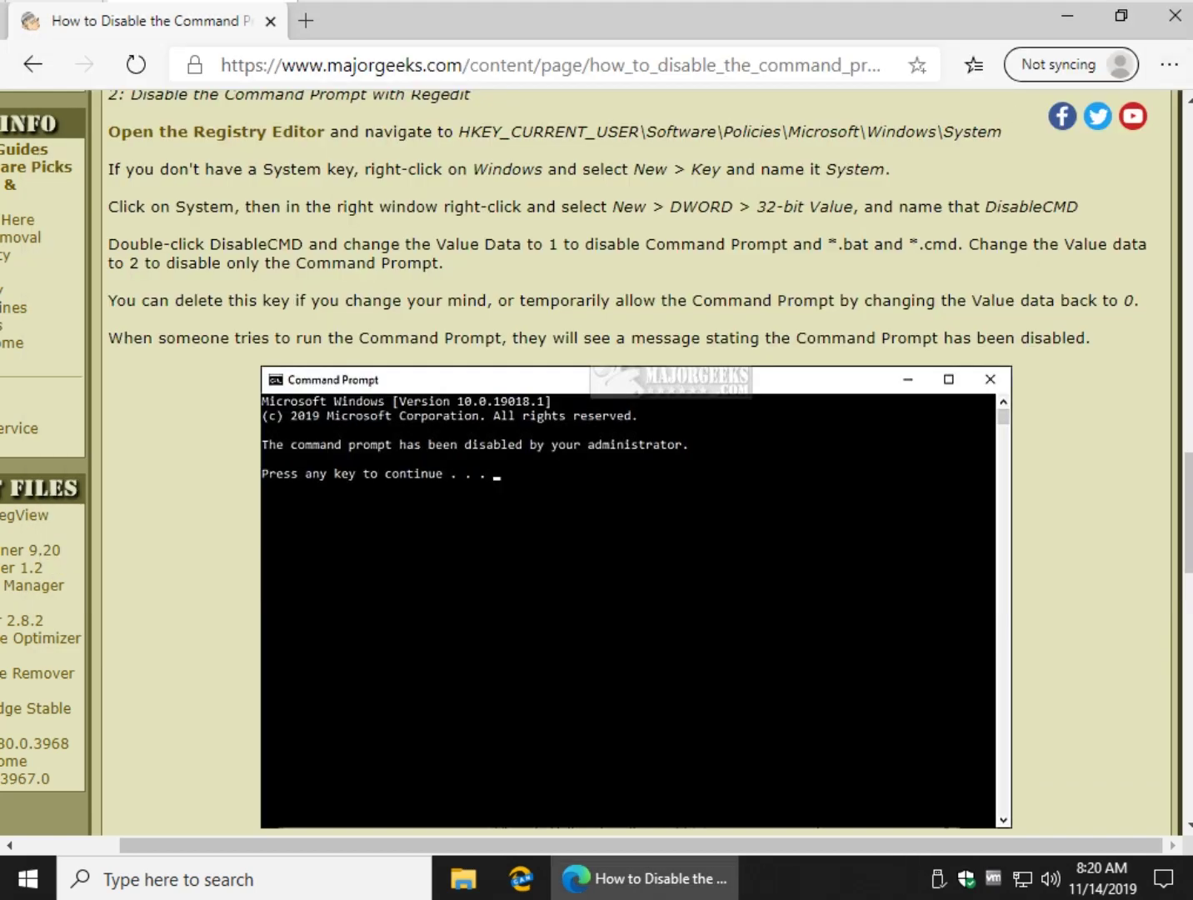
# Review the article's list of similar guides and its Group Policy Editor section, and return to the article's title.
pyautogui.scroll(-5, 633, 459)
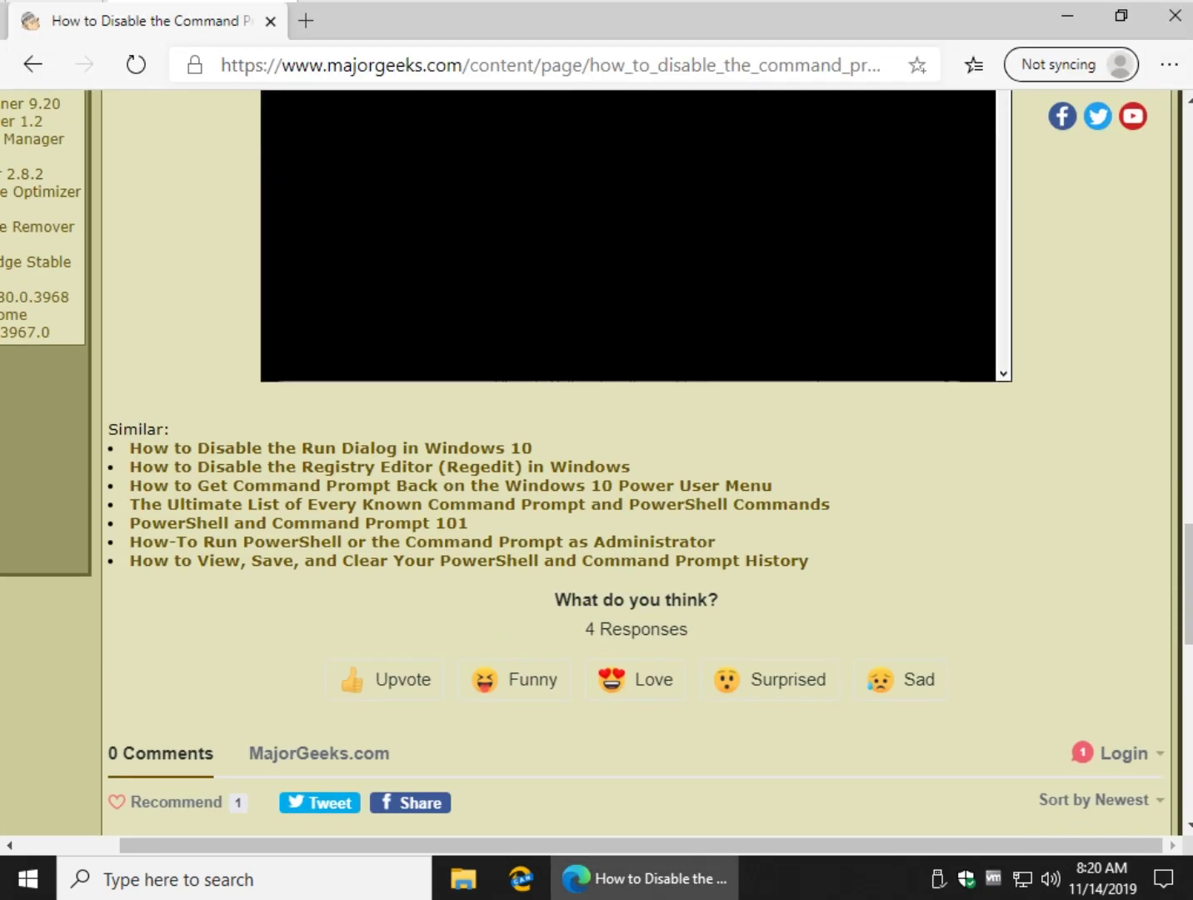
pyautogui.scroll(10, 632, 459)
pyautogui.scroll(-2, 633, 459)
pyautogui.scroll(-7, 596, 462)
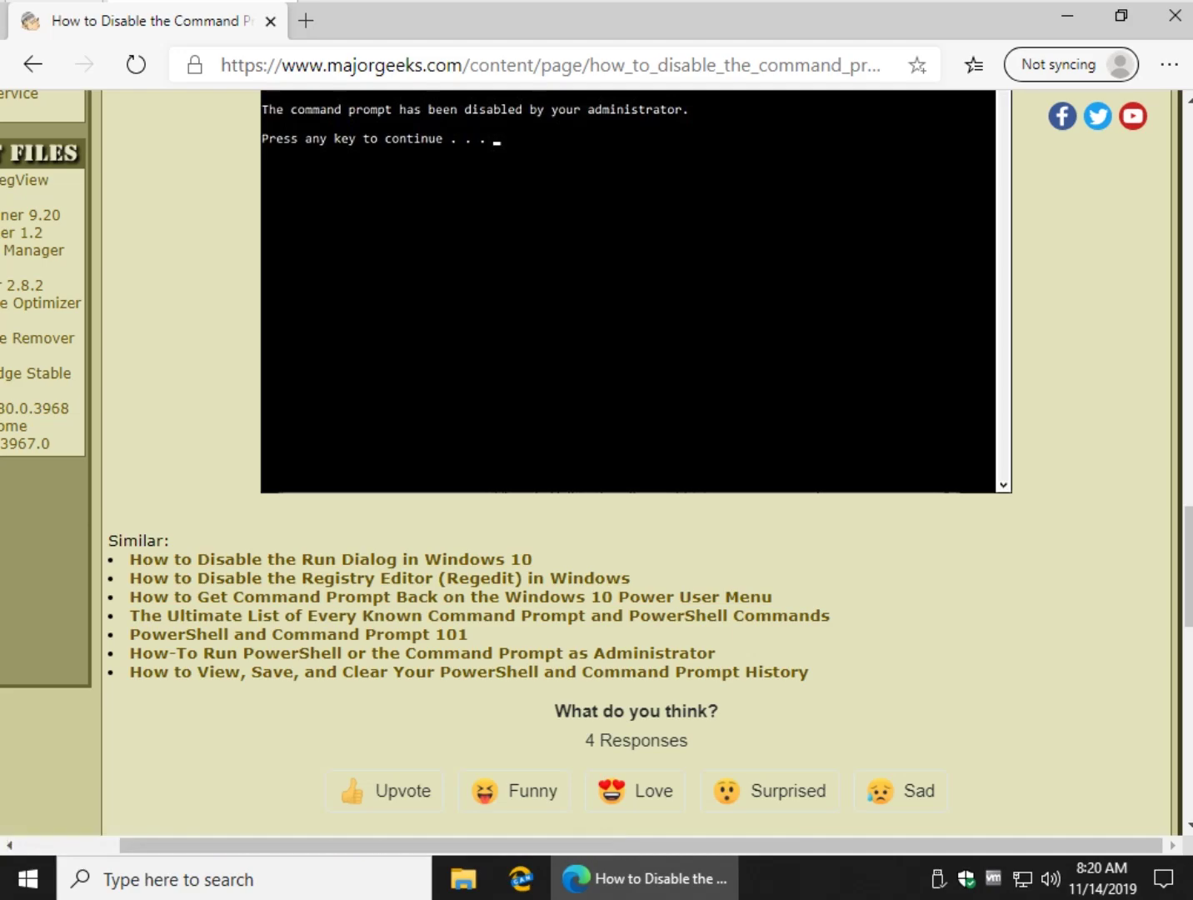
pyautogui.scroll(7, 331, 560)
pyautogui.scroll(15, 597, 463)
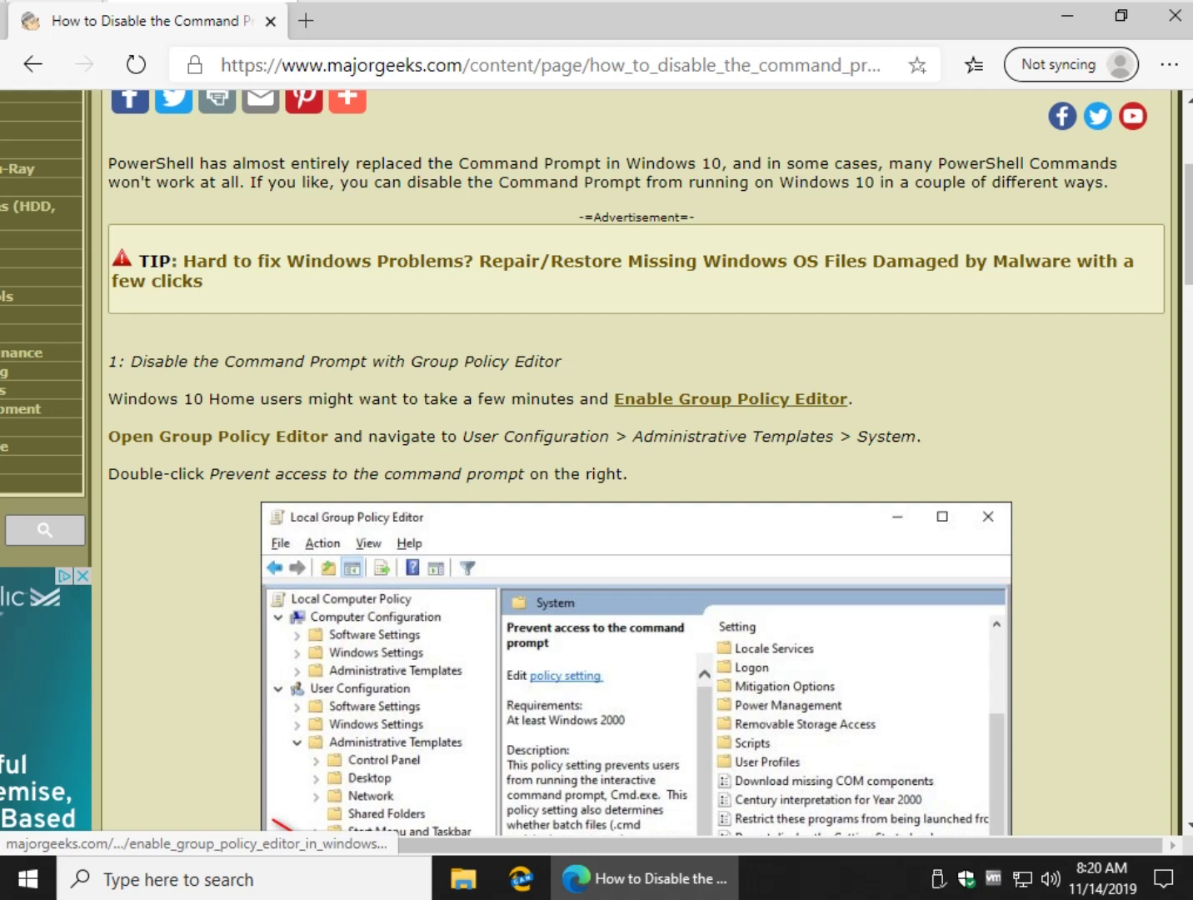
pyautogui.scroll(4, 731, 398)
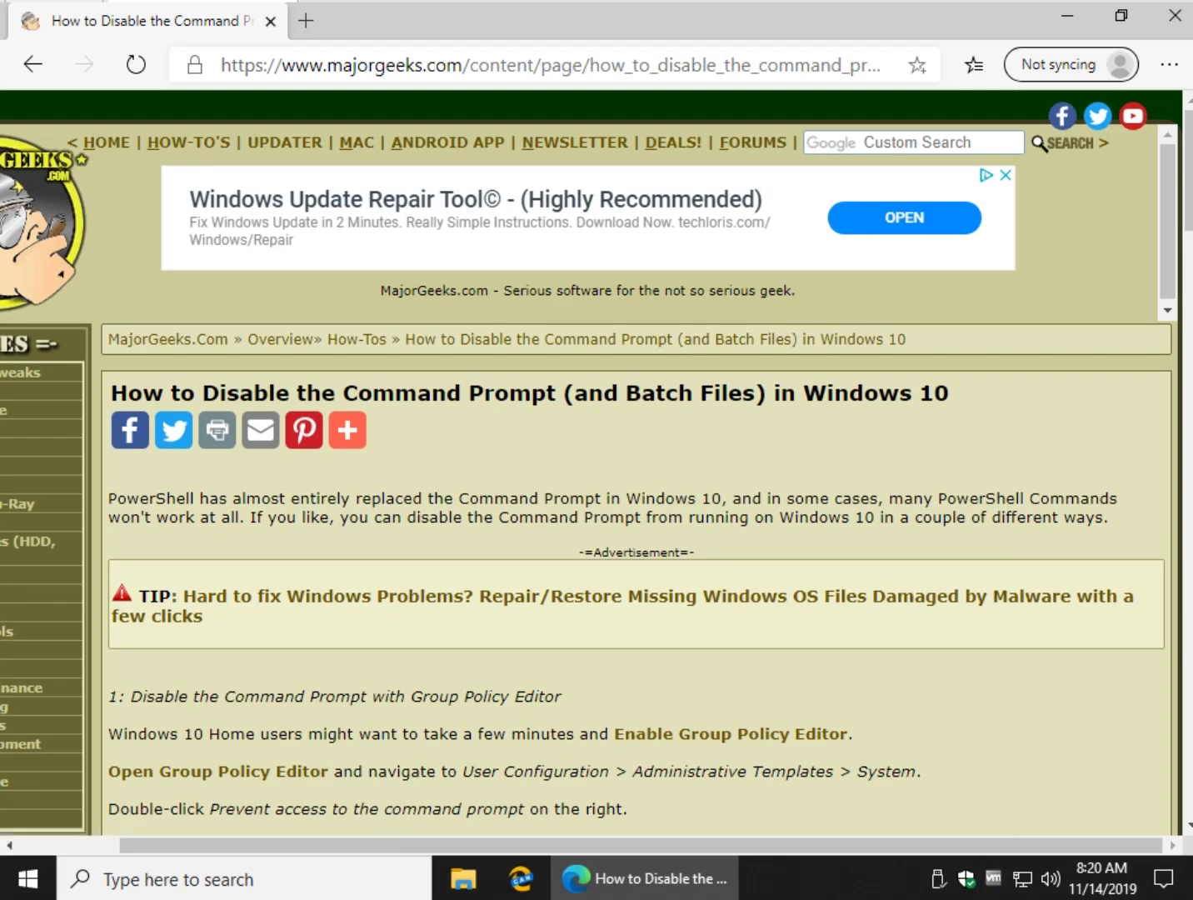